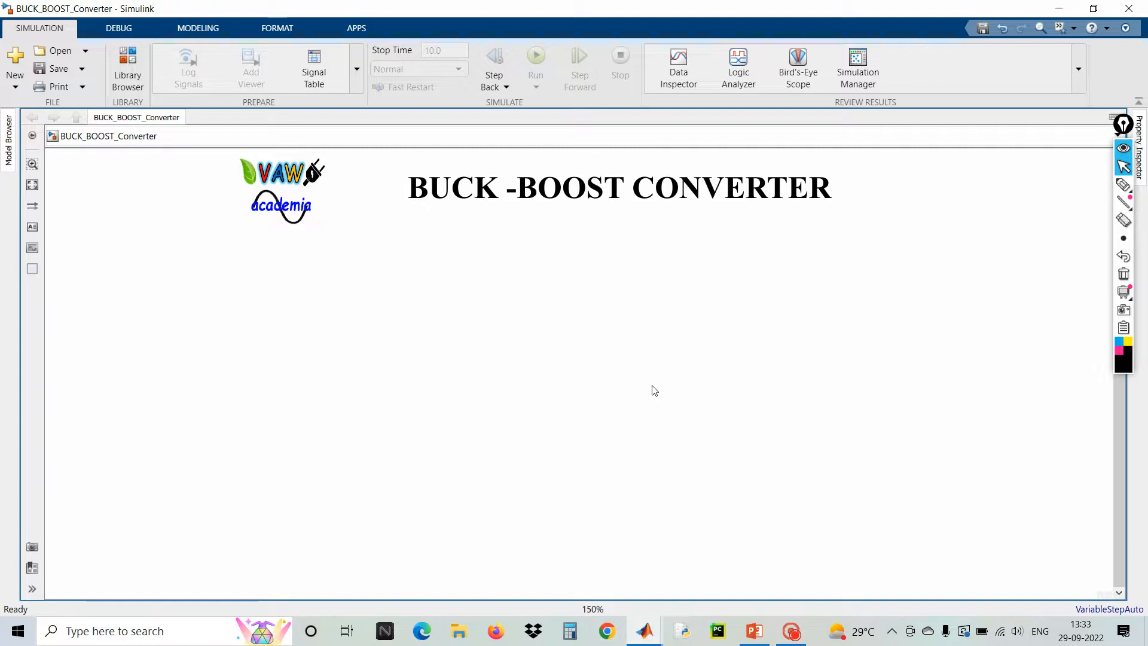
# Step: Add a DC Voltage Source block from the Simscape Electrical Specialized Power Systems Sources library to the BUCK_BOOST_Converter model
pyautogui.click(121, 72)
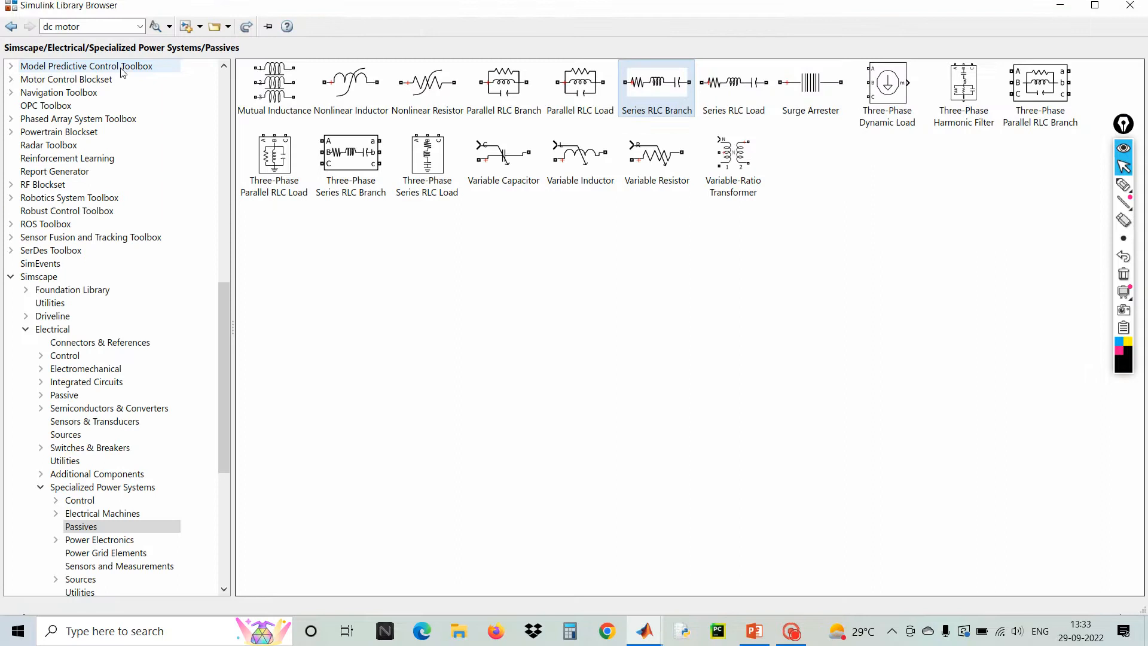
pyautogui.click(38, 280)
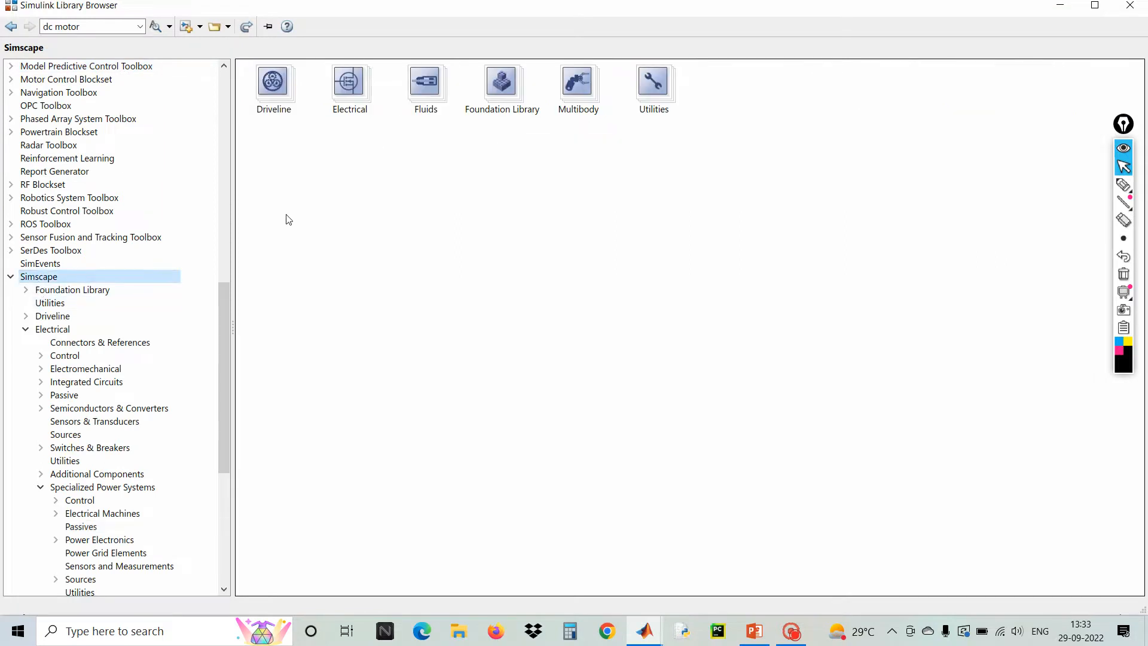
pyautogui.doubleClick(351, 100)
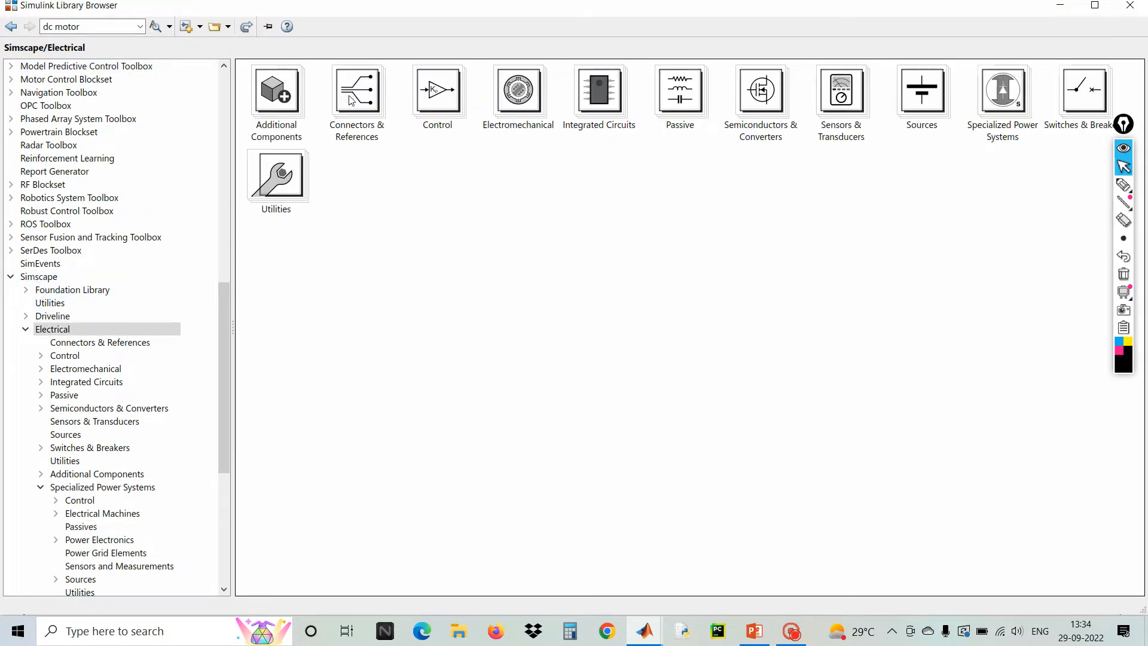
pyautogui.doubleClick(996, 94)
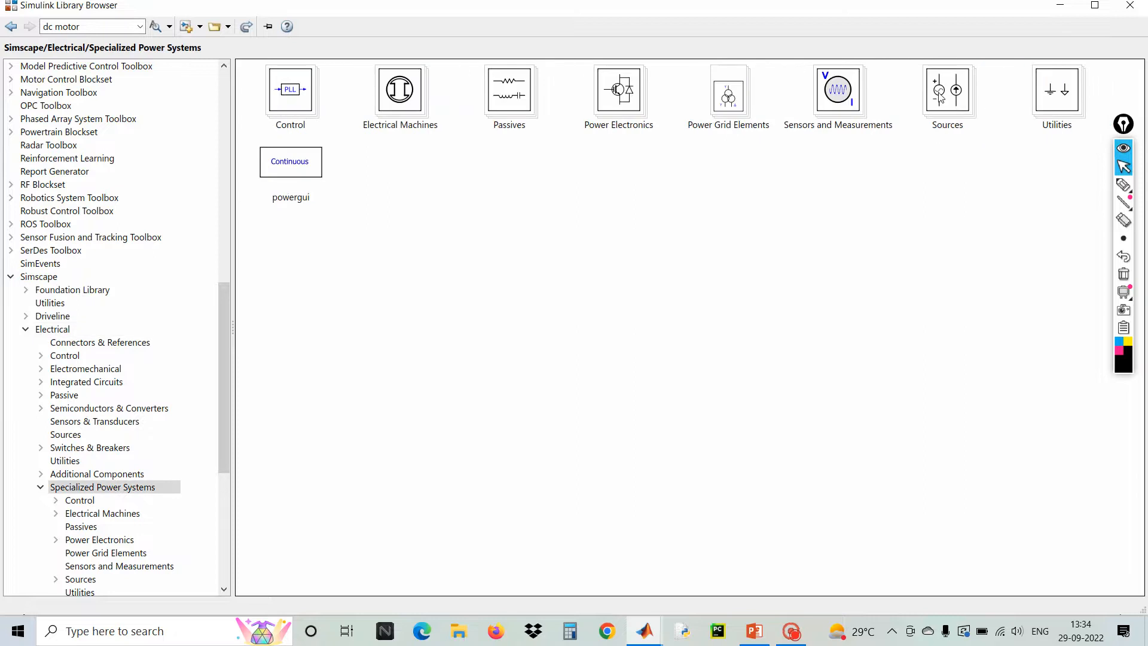
pyautogui.doubleClick(939, 98)
pyautogui.rightClick(918, 105)
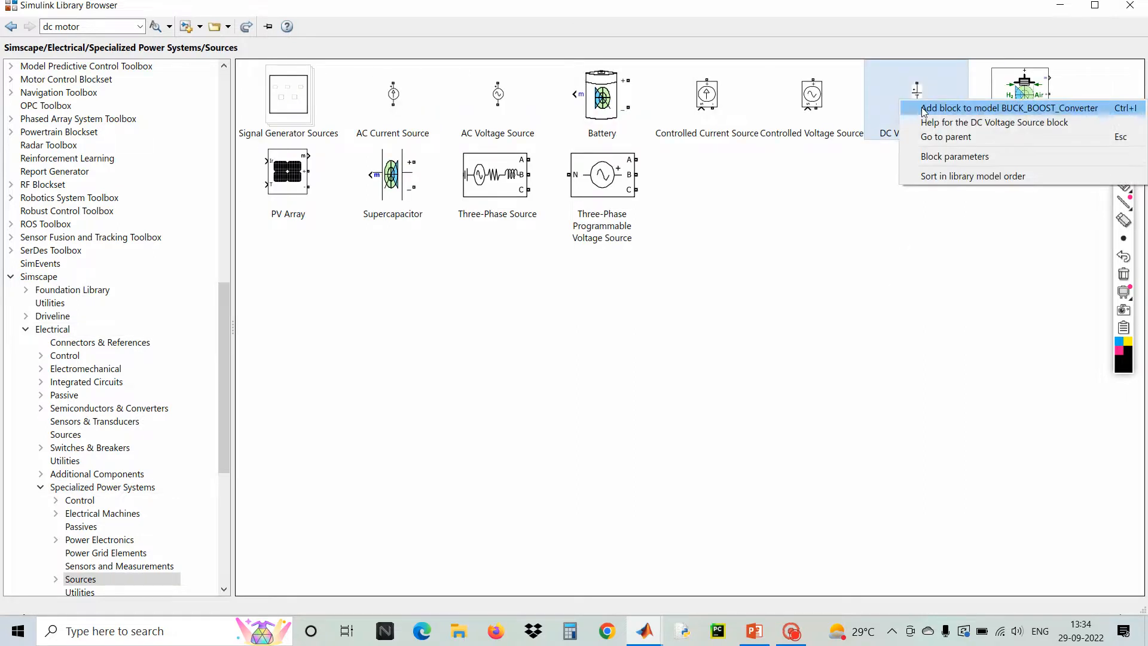
pyautogui.click(923, 109)
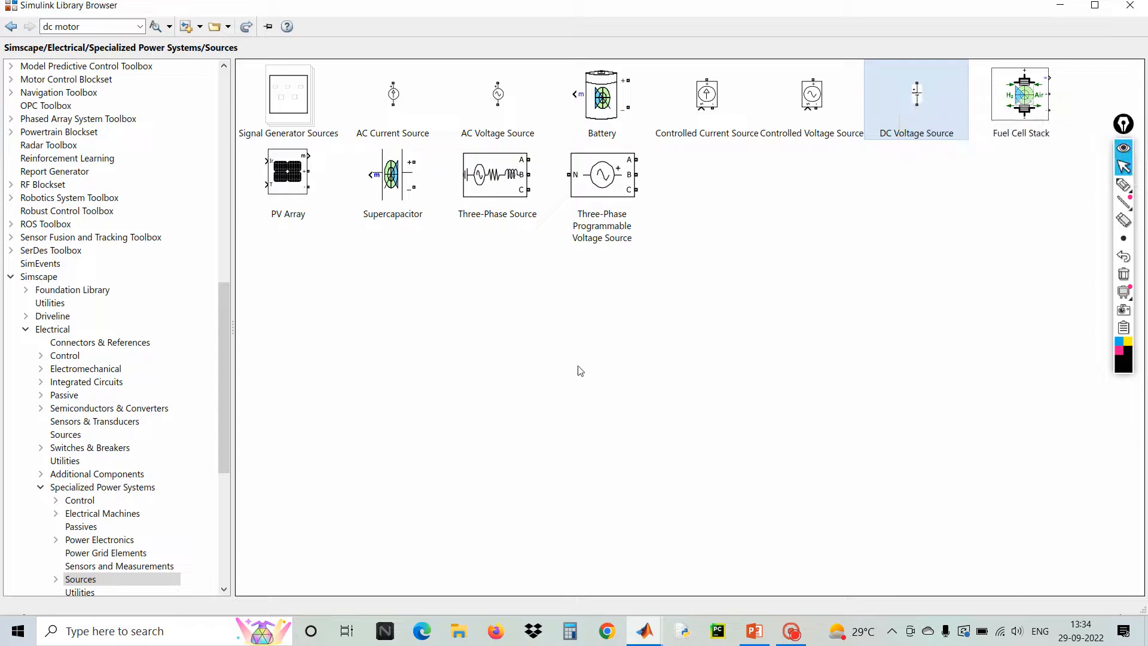
# Step: Add a Diode block and an IGBT/Diode block from the Specialized Power Systems Power Electronics library to the model
pyautogui.click(11, 27)
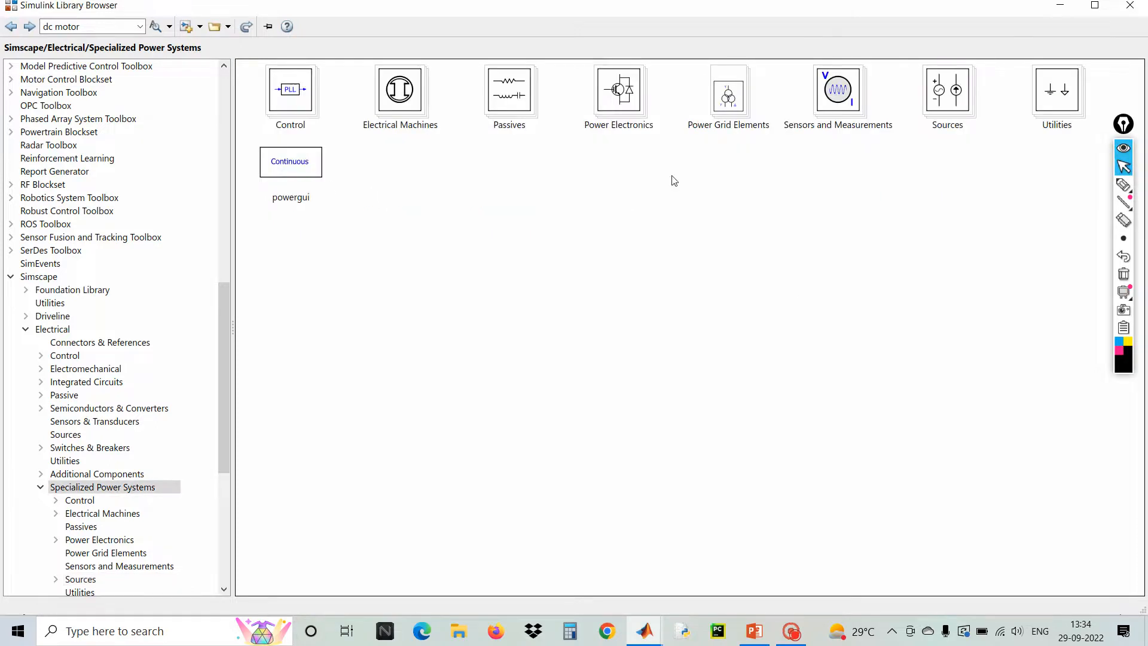
pyautogui.doubleClick(623, 102)
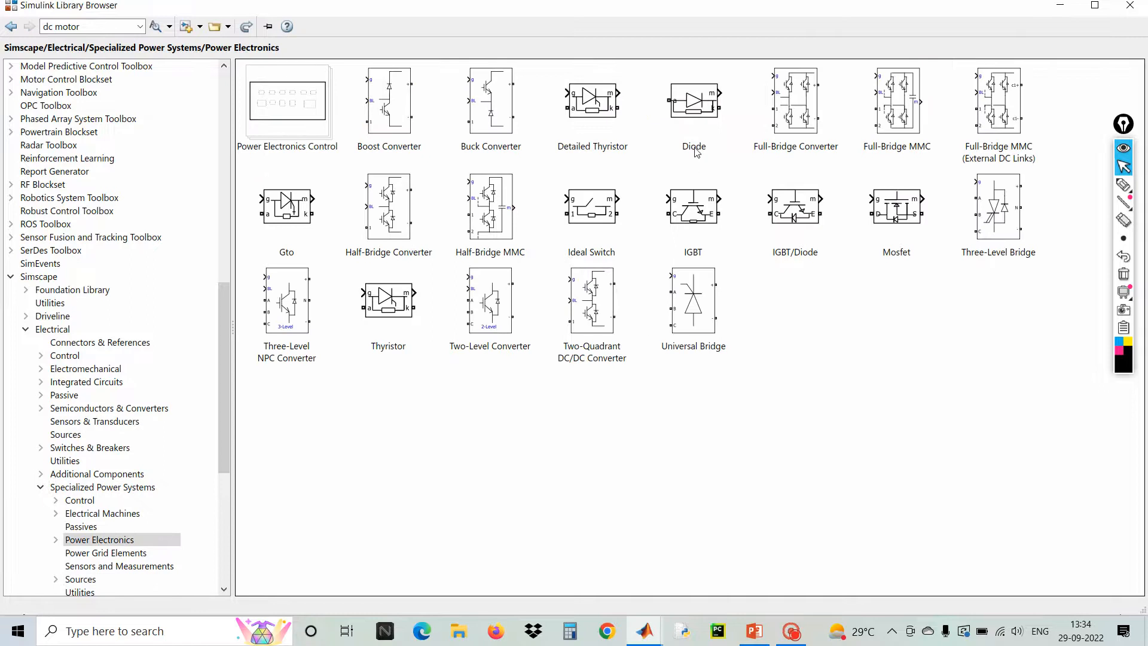
pyautogui.rightClick(697, 108)
pyautogui.click(741, 109)
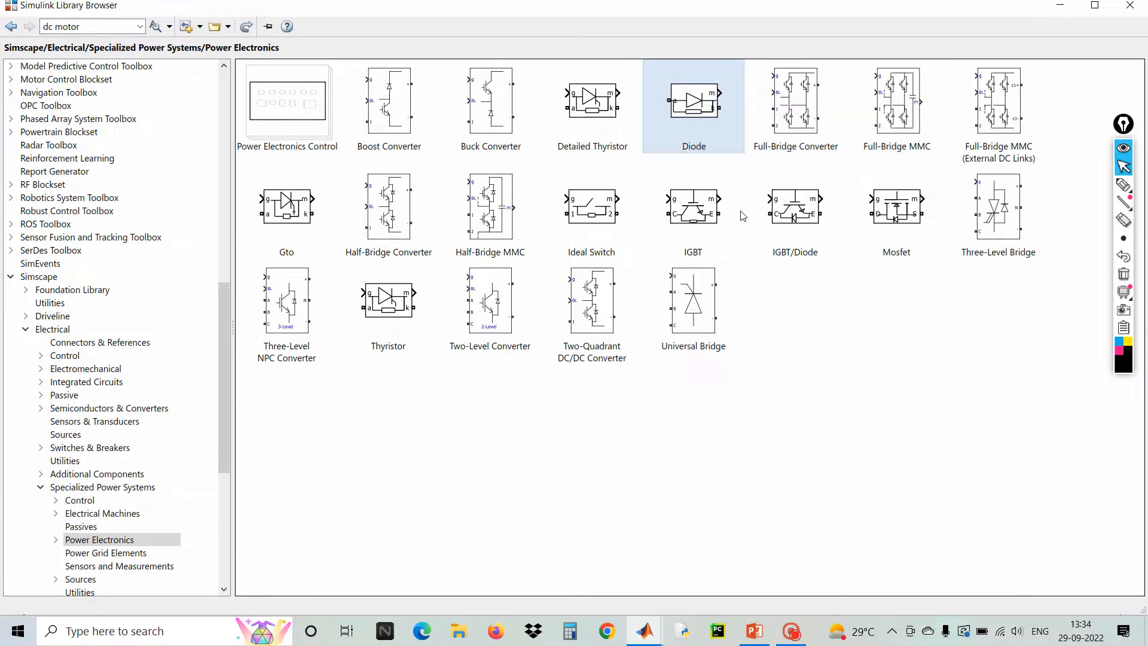
pyautogui.rightClick(793, 214)
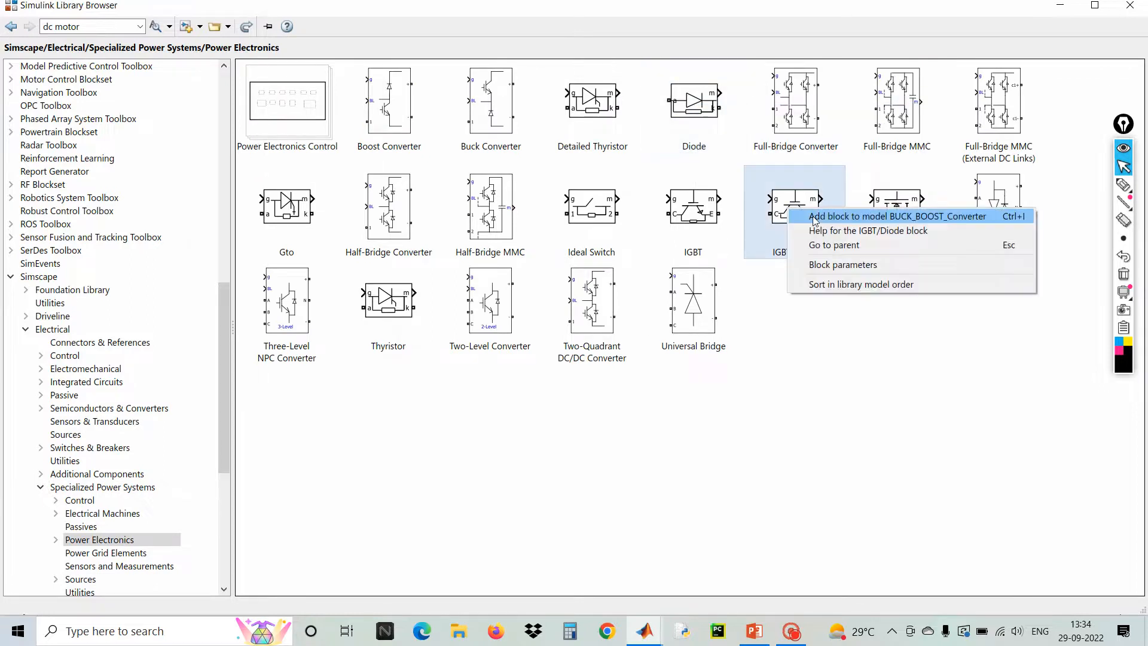
pyautogui.click(815, 216)
pyautogui.click(839, 431)
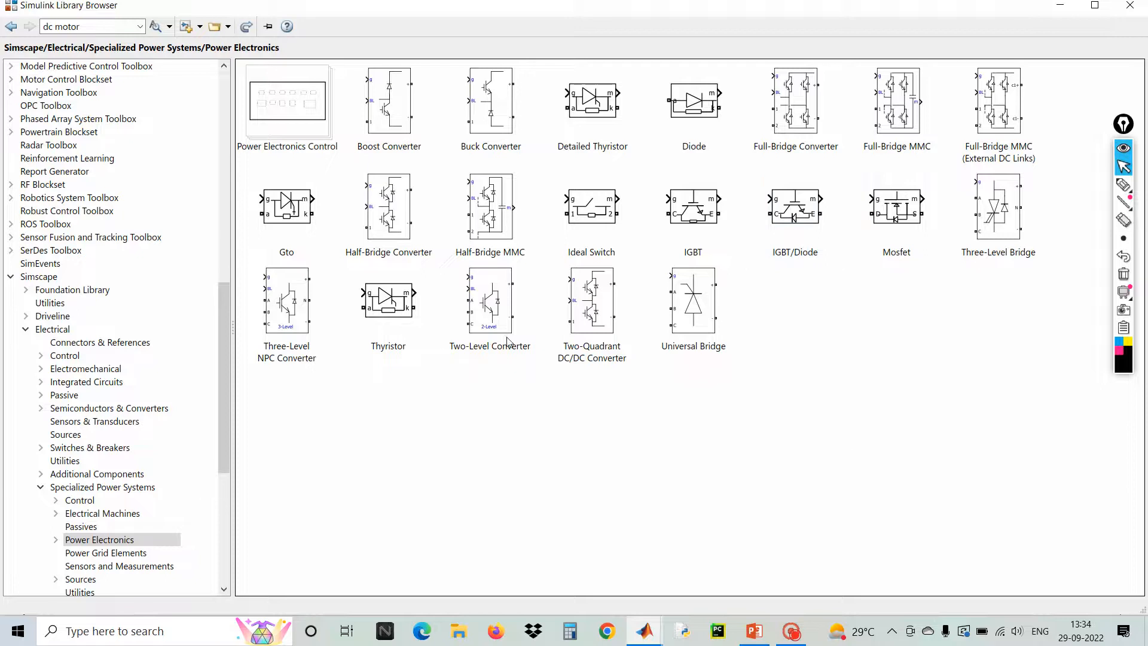
# Step: Add three Series RLC Branch blocks from the Specialized Power Systems Passives library to the model and close the library browser
pyautogui.click(11, 27)
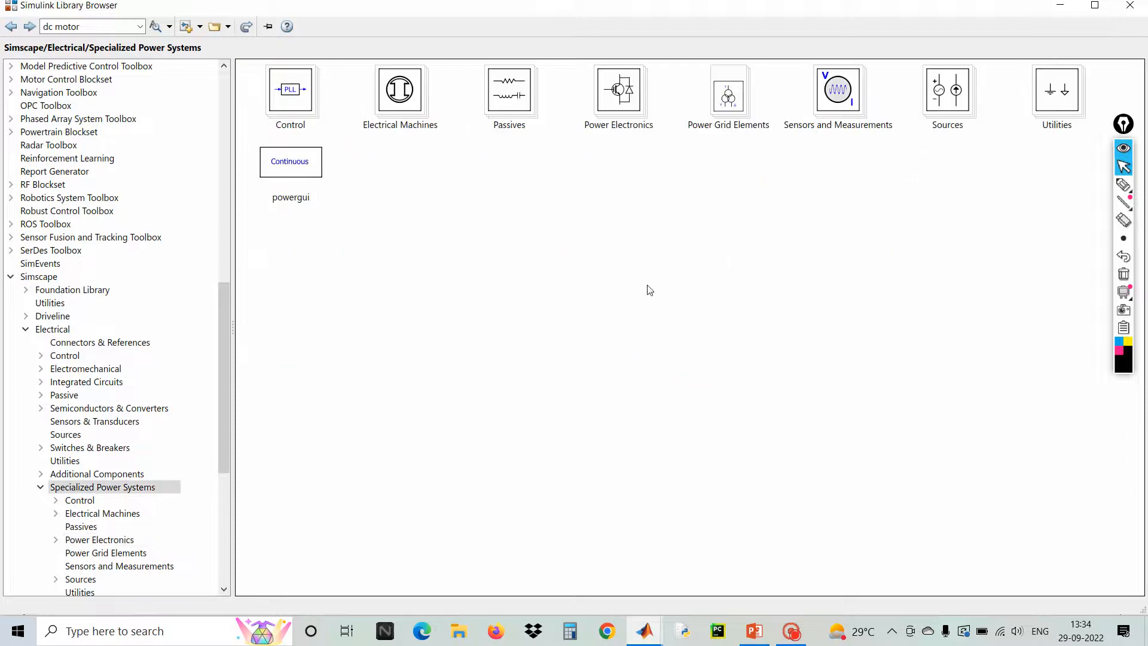
pyautogui.doubleClick(518, 108)
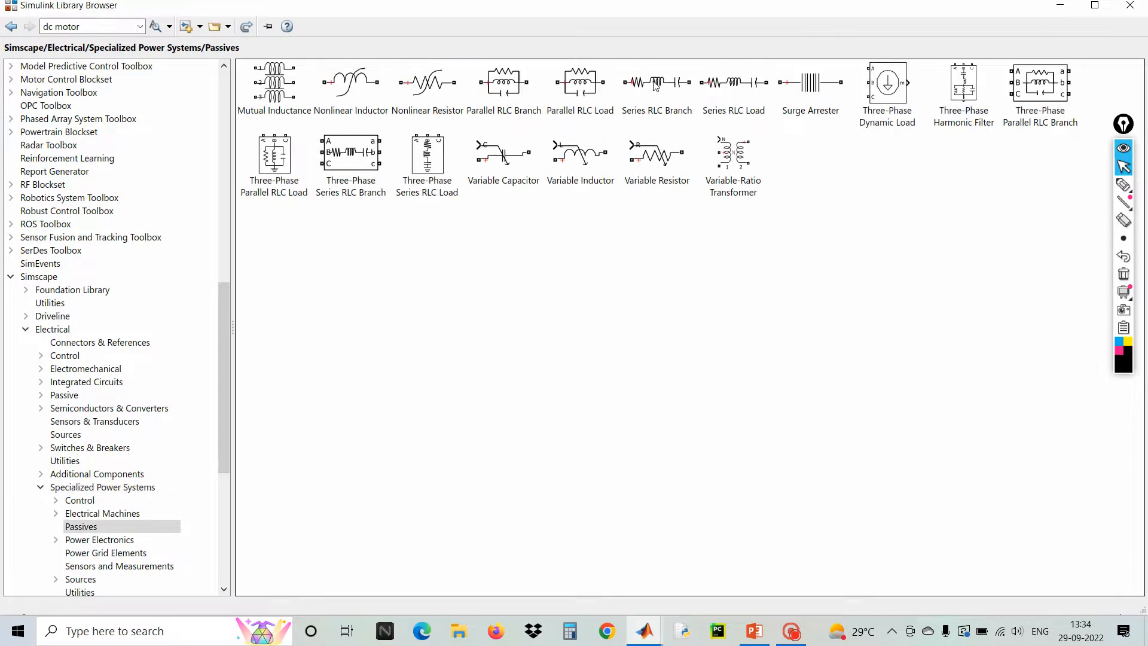
pyautogui.rightClick(673, 92)
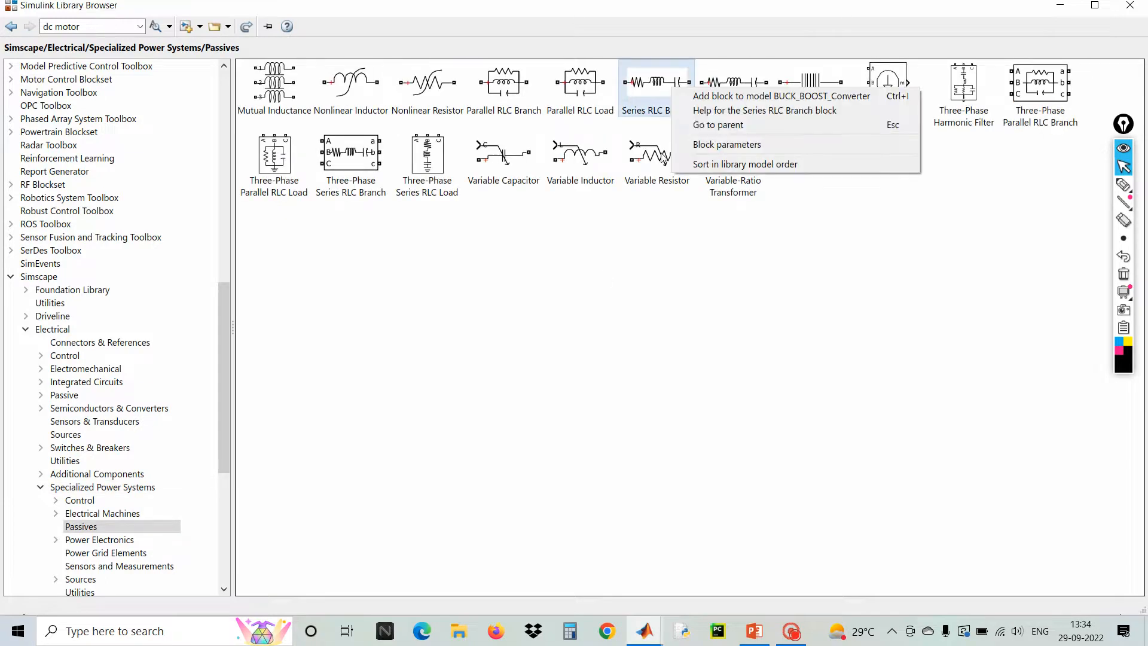
pyautogui.click(716, 97)
pyautogui.rightClick(654, 89)
pyautogui.click(689, 101)
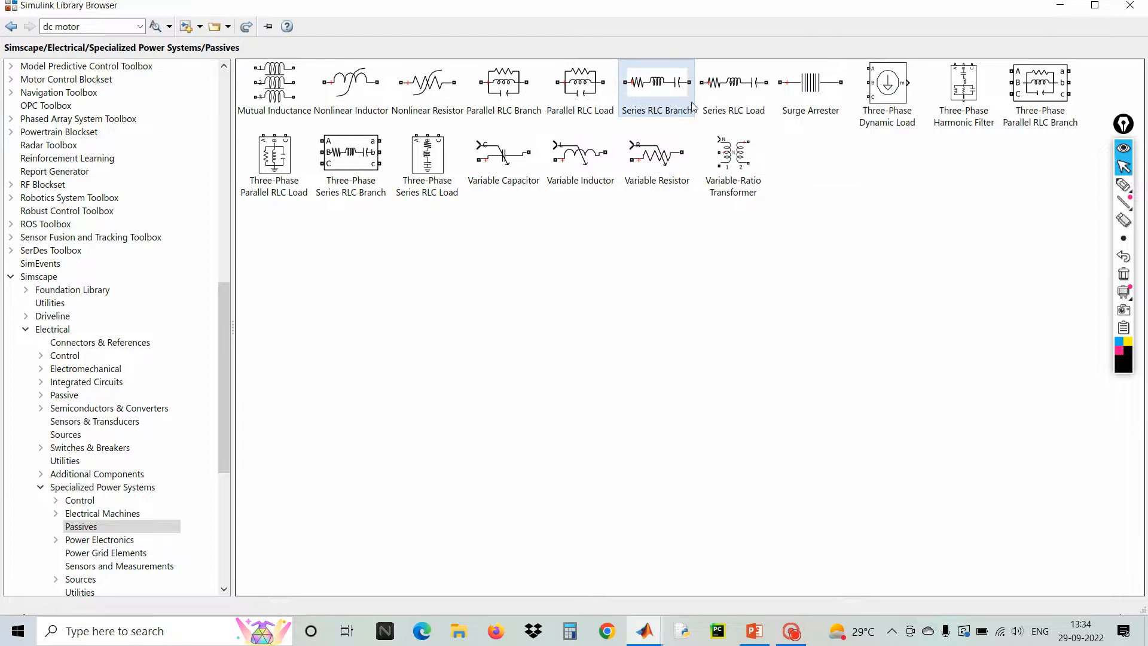
pyautogui.rightClick(648, 88)
pyautogui.click(688, 99)
pyautogui.click(1133, 7)
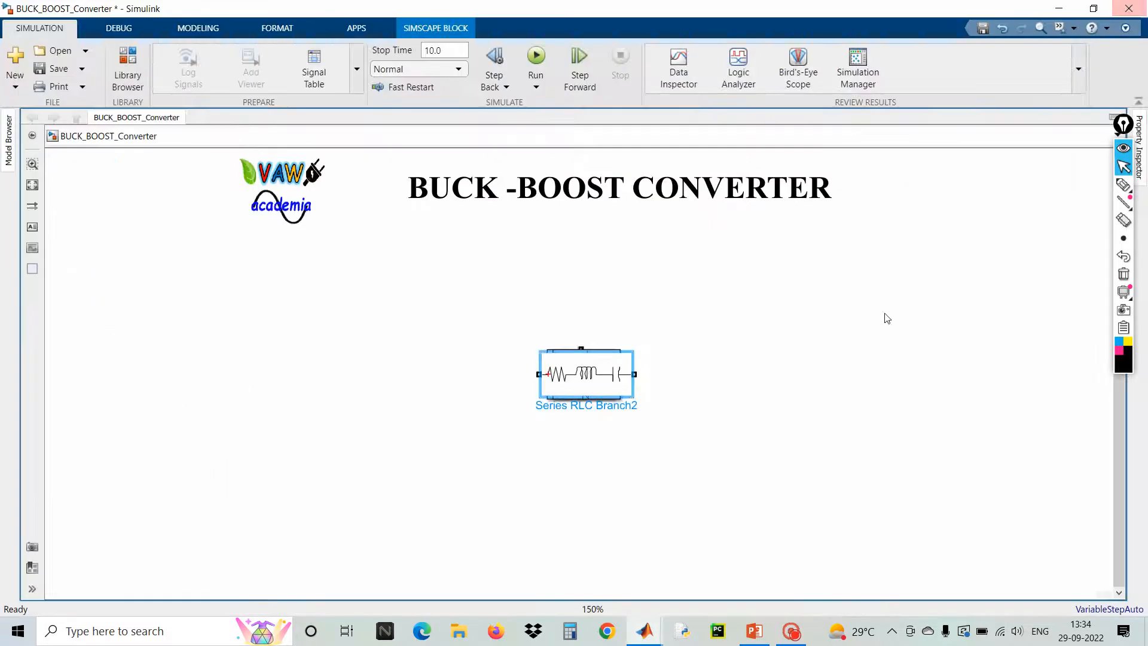
# Step: Spread the stacked blocks across the canvas, with the source and diode on one side and the IGBT/Diode and RLC branches on the other
pyautogui.moveTo(582, 368); pyautogui.dragTo(733, 312)
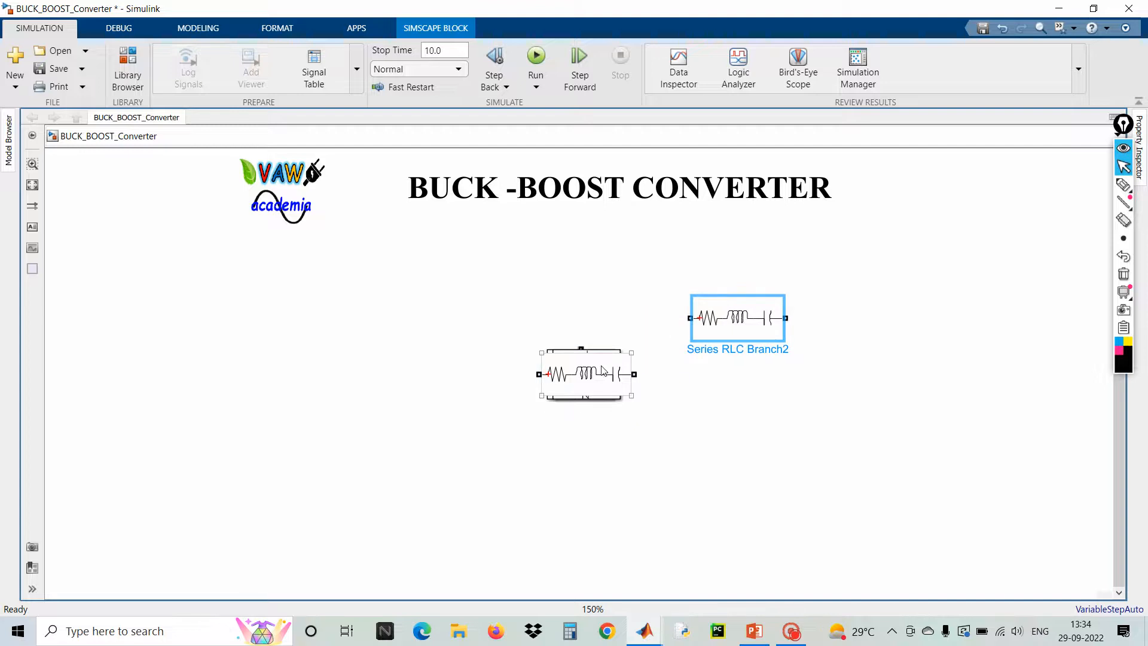
pyautogui.moveTo(606, 376); pyautogui.dragTo(769, 426)
pyautogui.moveTo(616, 382); pyautogui.dragTo(908, 345)
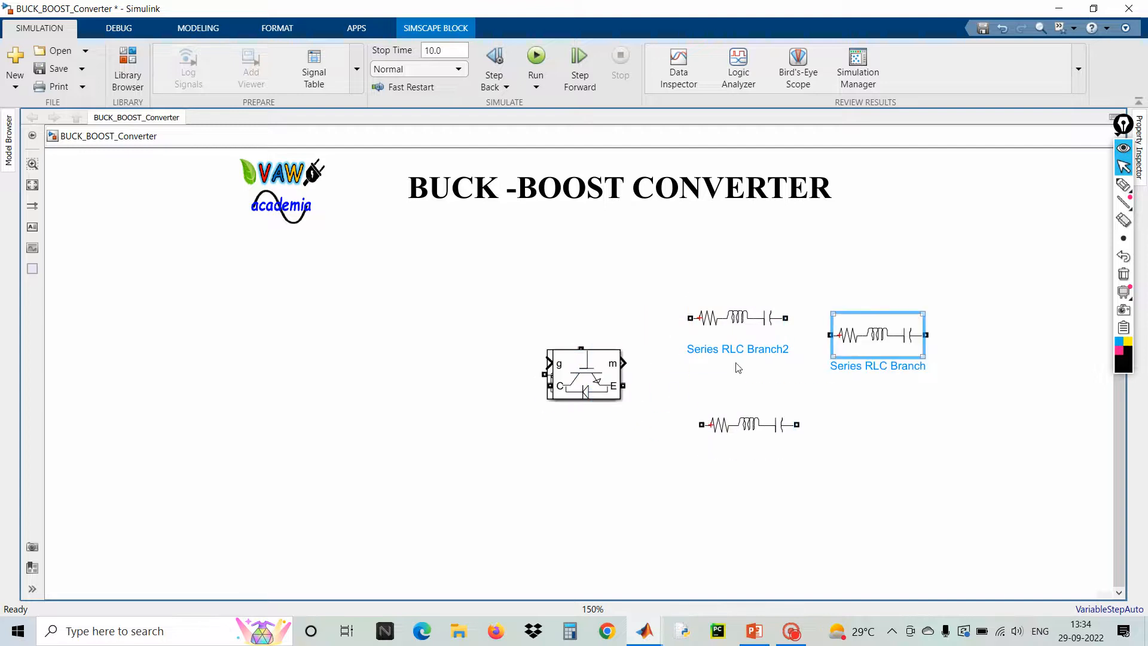
pyautogui.moveTo(591, 379); pyautogui.dragTo(913, 259)
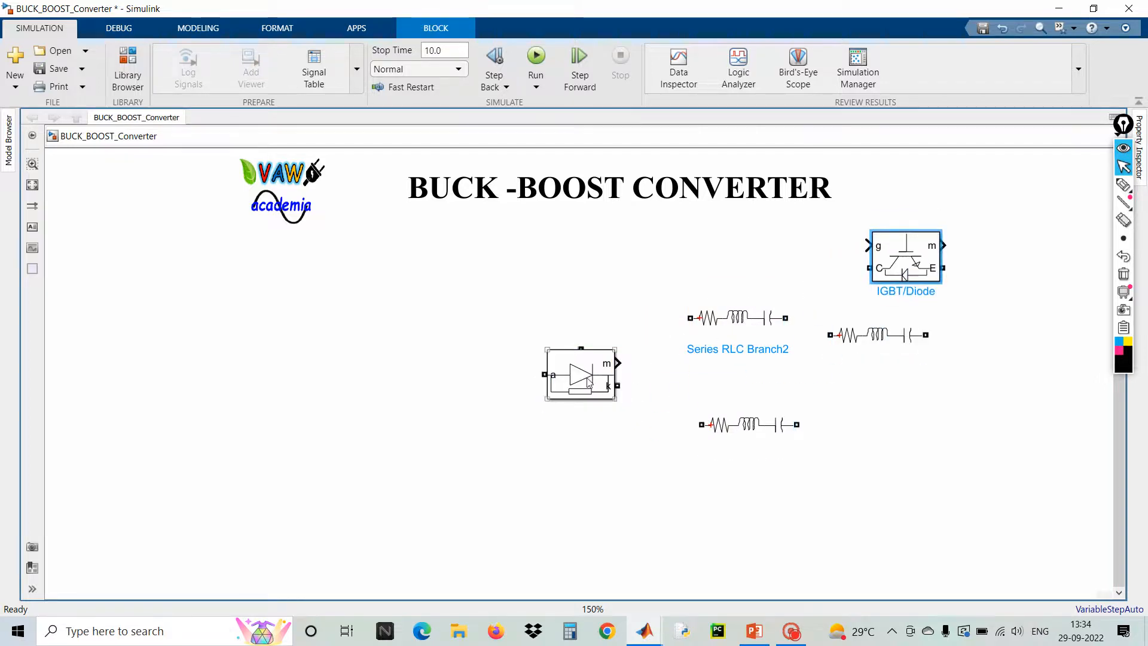
pyautogui.moveTo(578, 380); pyautogui.dragTo(284, 350)
pyautogui.moveTo(461, 394); pyautogui.dragTo(484, 354)
# Step: Turn off the measurement port of the Diode block
pyautogui.scroll(4, 486, 346)
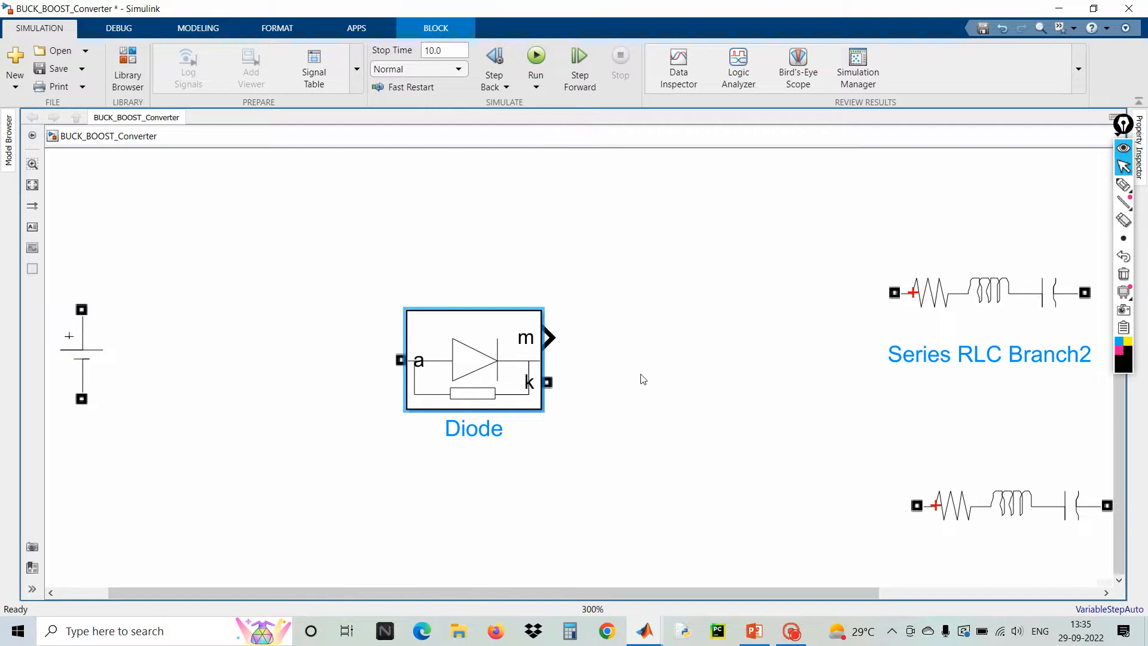
pyautogui.doubleClick(495, 361)
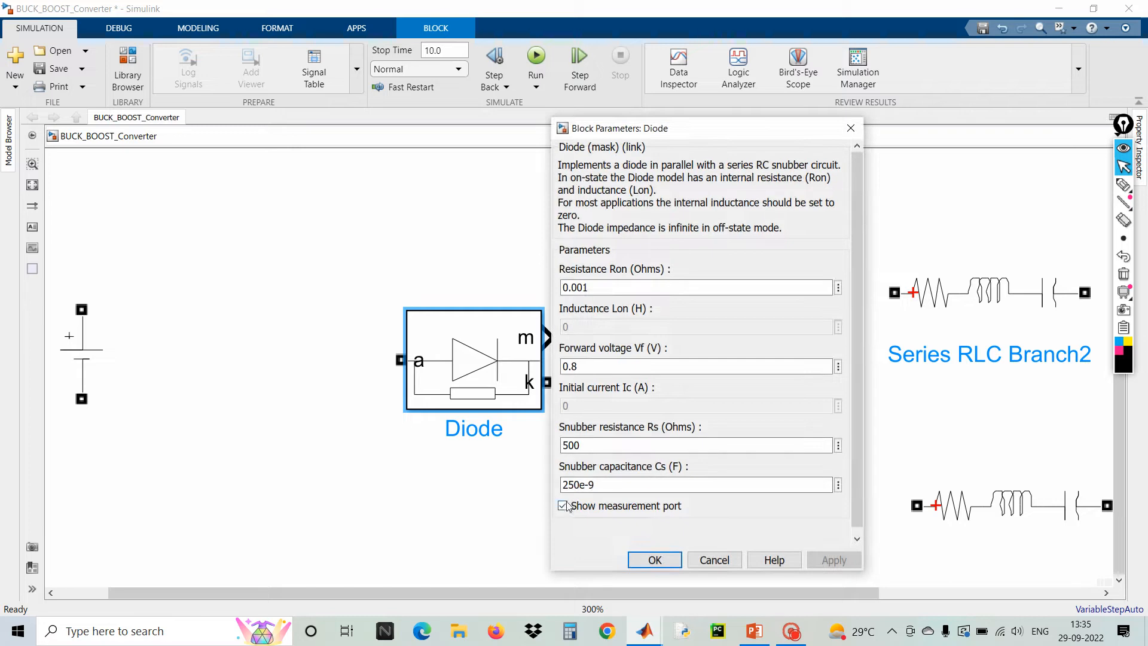
pyautogui.click(563, 505)
pyautogui.click(656, 559)
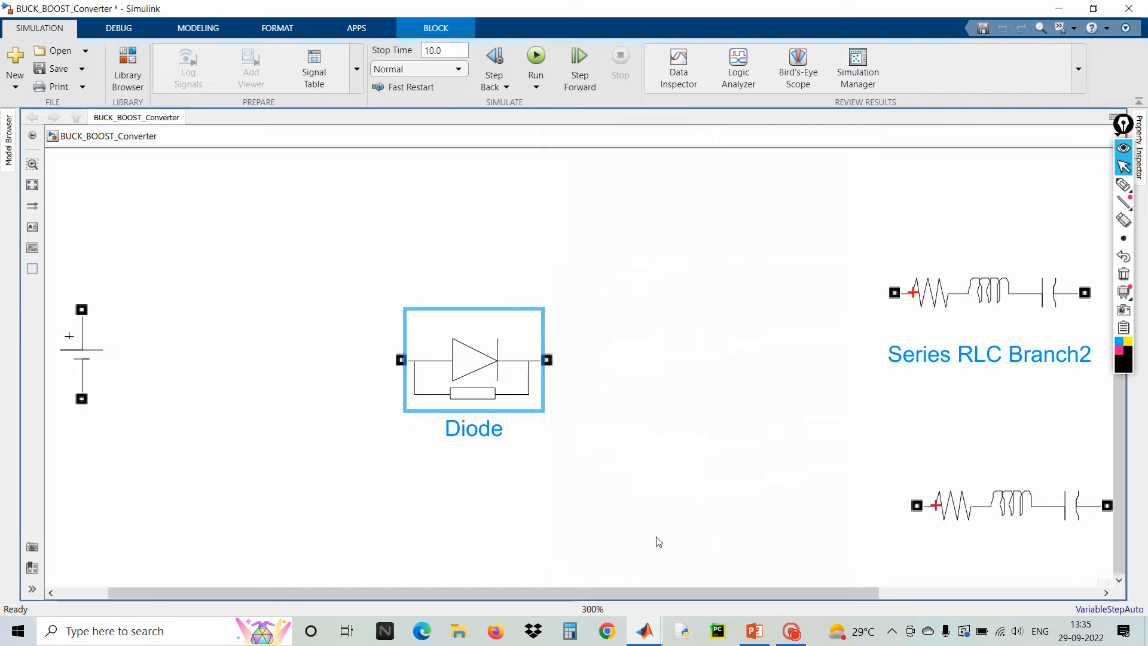
# Step: Move the IGBT/Diode block beneath the title, between the diode and the RLC branches, and turn off its measurement port
pyautogui.scroll(-3, 740, 435)
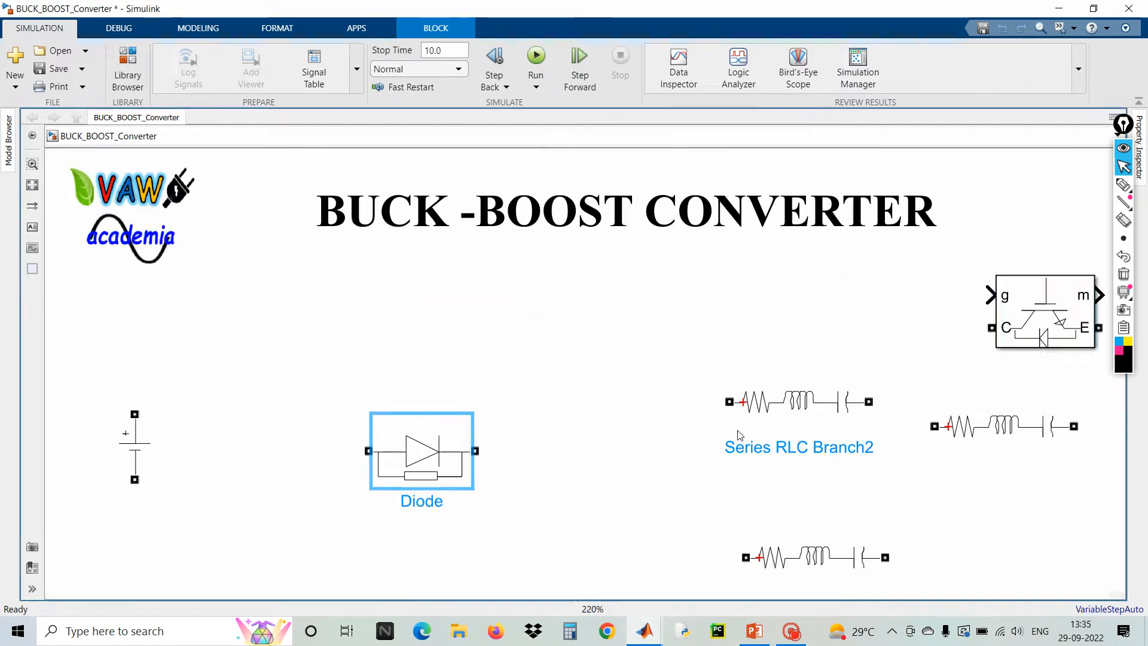
pyautogui.moveTo(1016, 337); pyautogui.dragTo(565, 338)
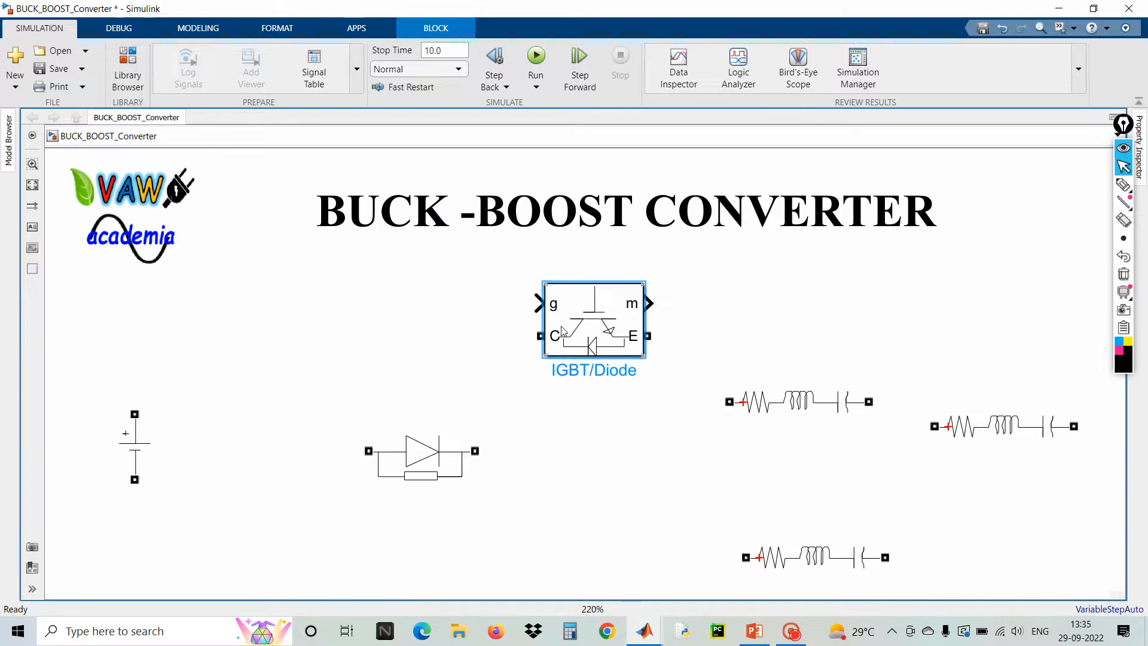
pyautogui.scroll(3, 612, 331)
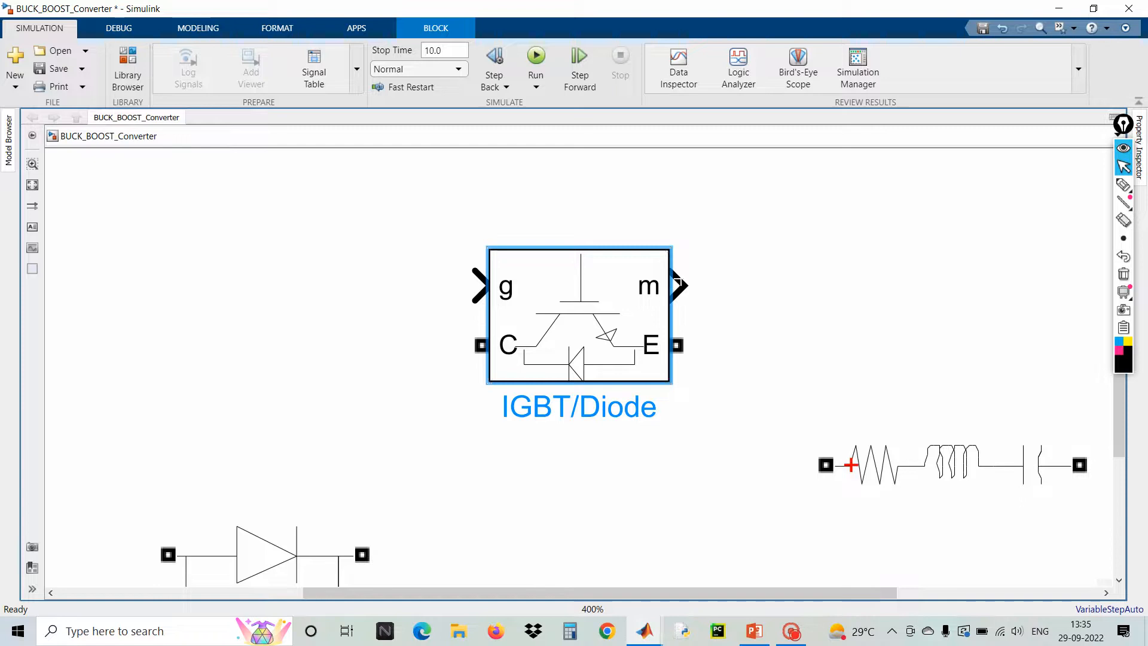
pyautogui.doubleClick(589, 319)
pyautogui.click(691, 373)
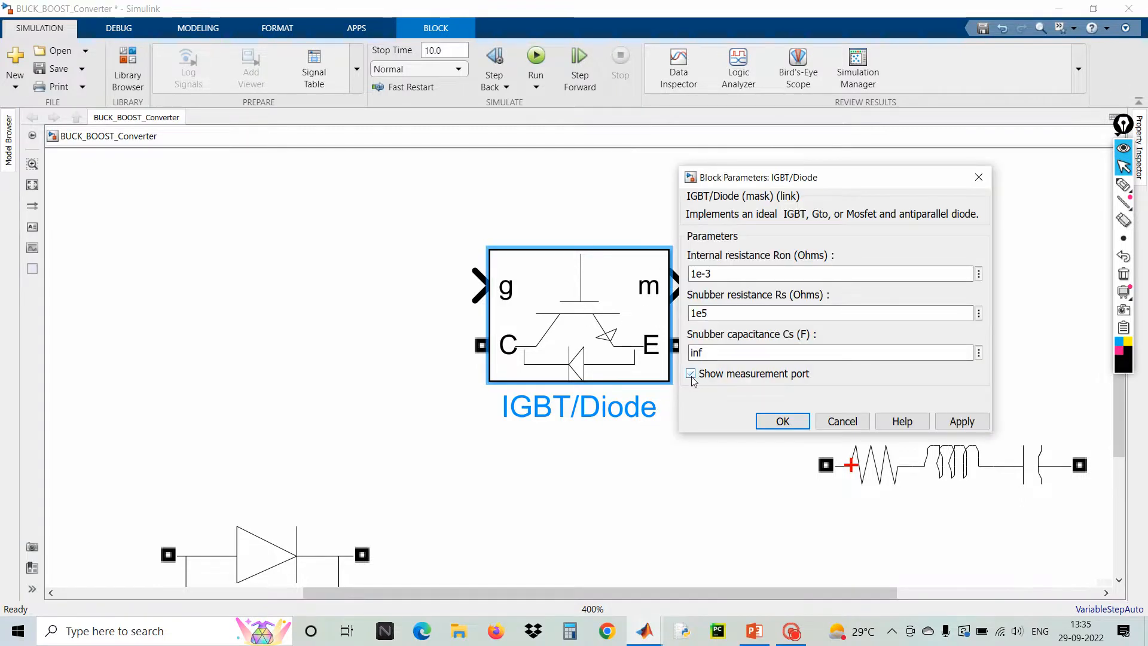
pyautogui.click(776, 422)
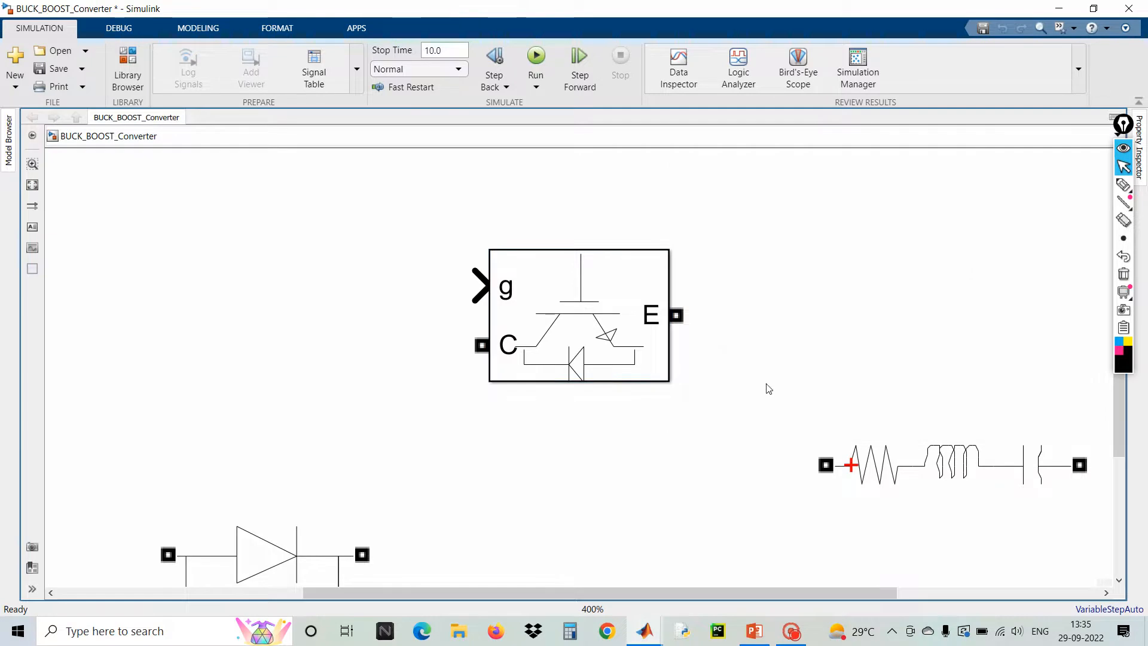
# Step: Show the block names of the IGBT/Diode and the Diode, moving the Diode up beside the IGBT/Diode
pyautogui.click(627, 269)
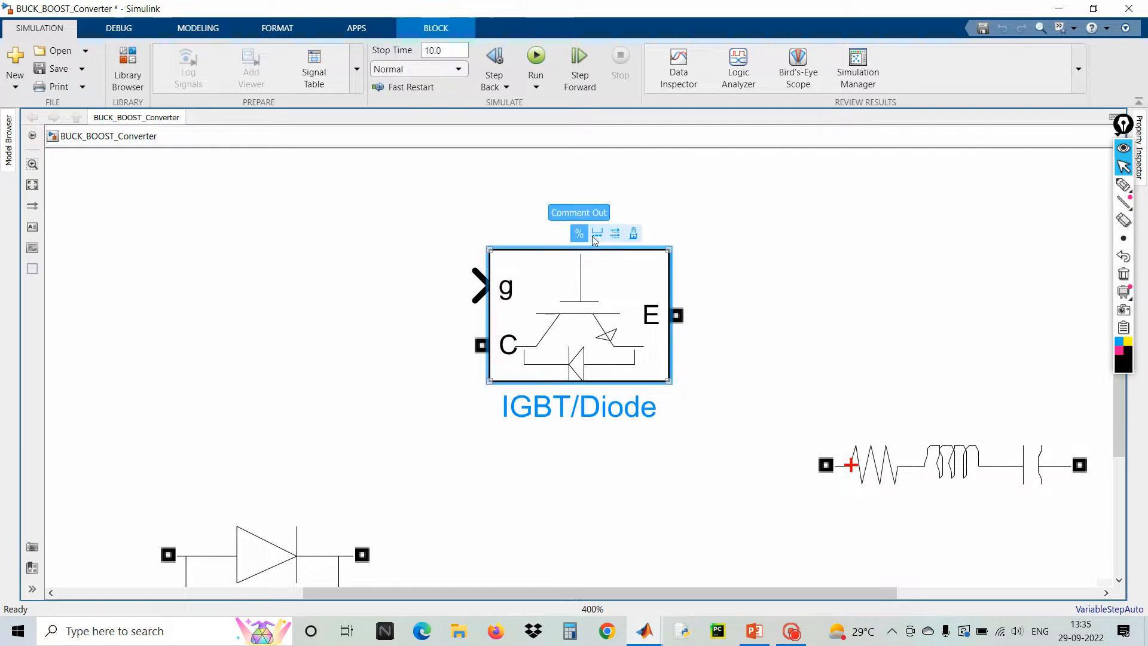
pyautogui.click(598, 234)
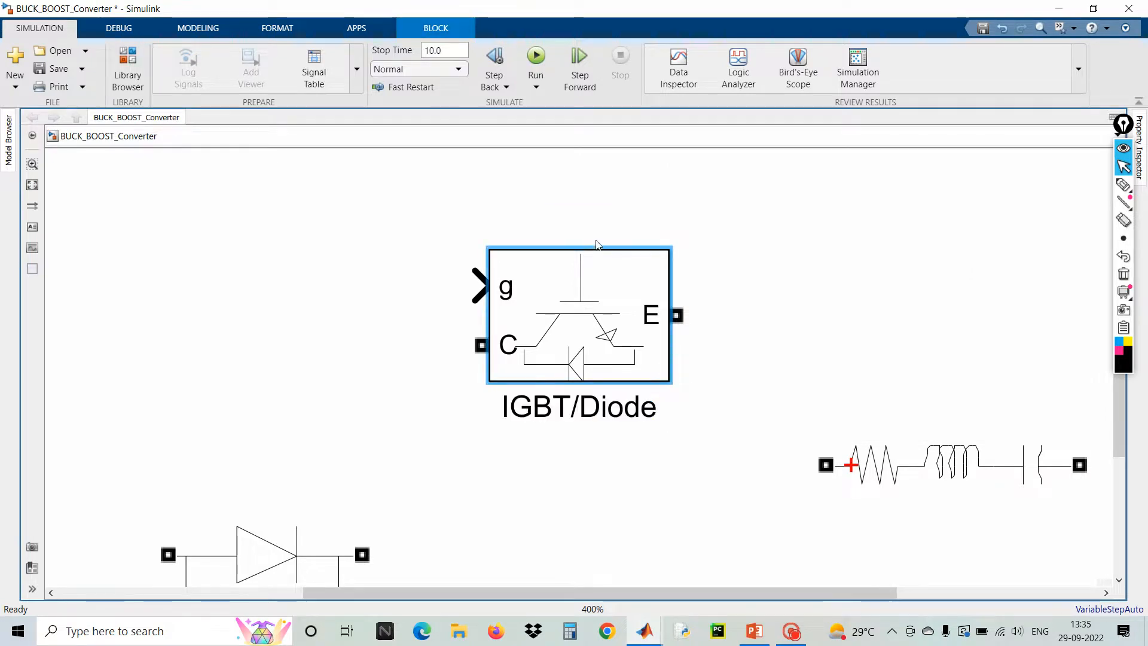
pyautogui.moveTo(297, 546); pyautogui.dragTo(311, 381)
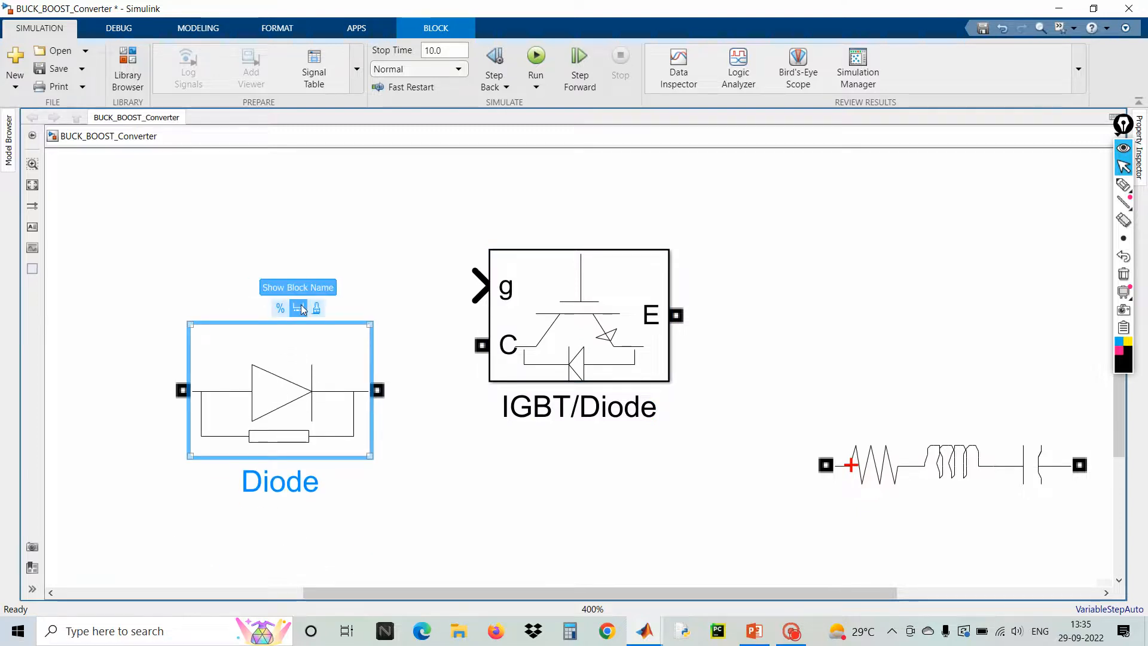
pyautogui.click(377, 248)
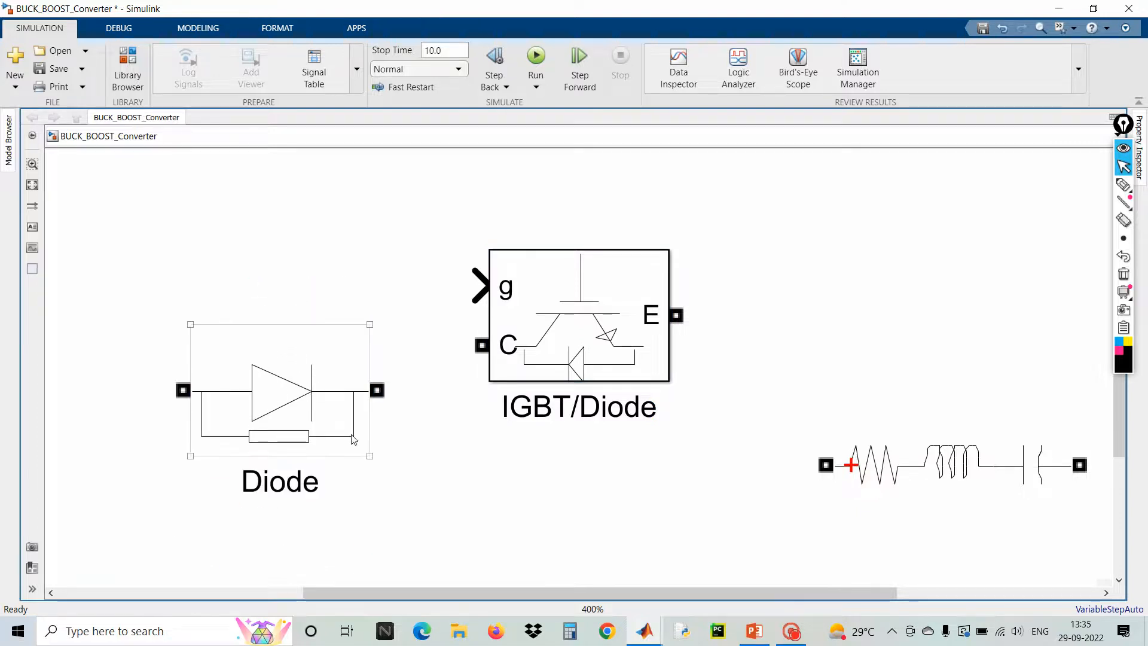
# Step: Set the branch type to L for the Series RLC Branch2 block nearest the IGBT/Diode
pyautogui.scroll(-3, 561, 493)
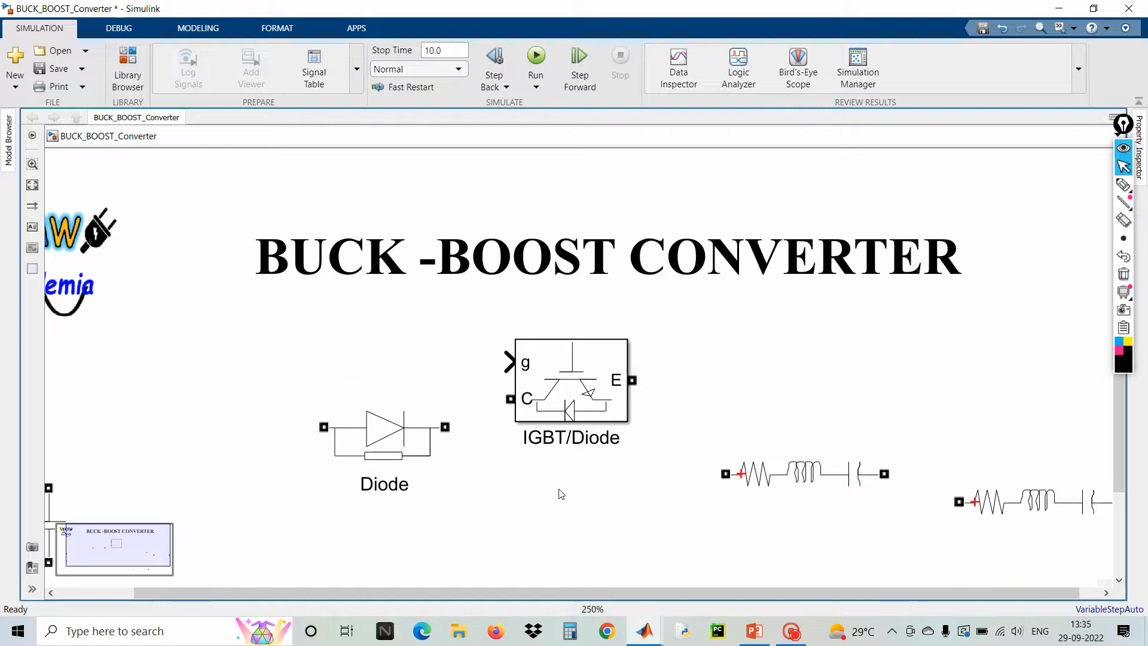
pyautogui.scroll(-1, 708, 375)
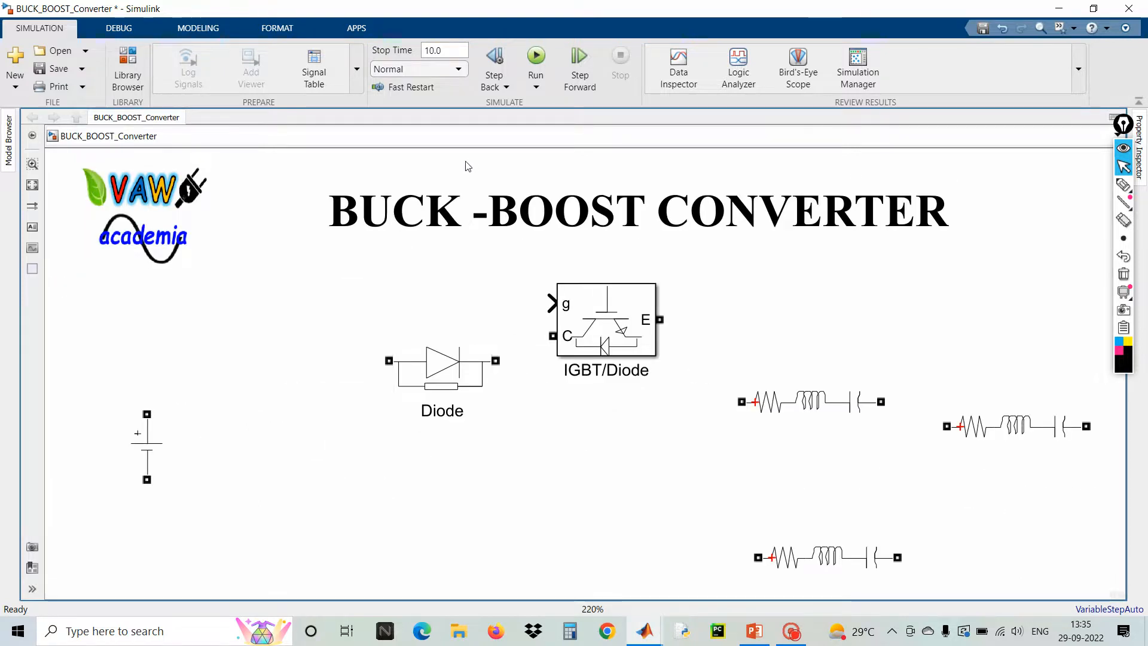
pyautogui.scroll(-1, 468, 165)
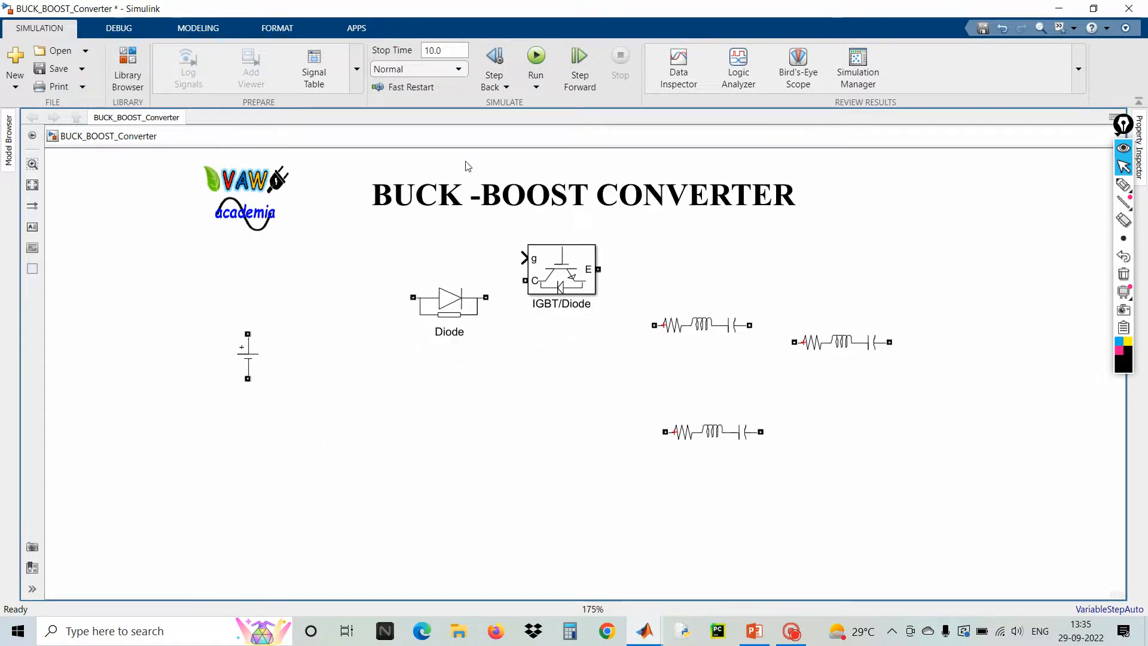
pyautogui.click(688, 328)
pyautogui.click(688, 330)
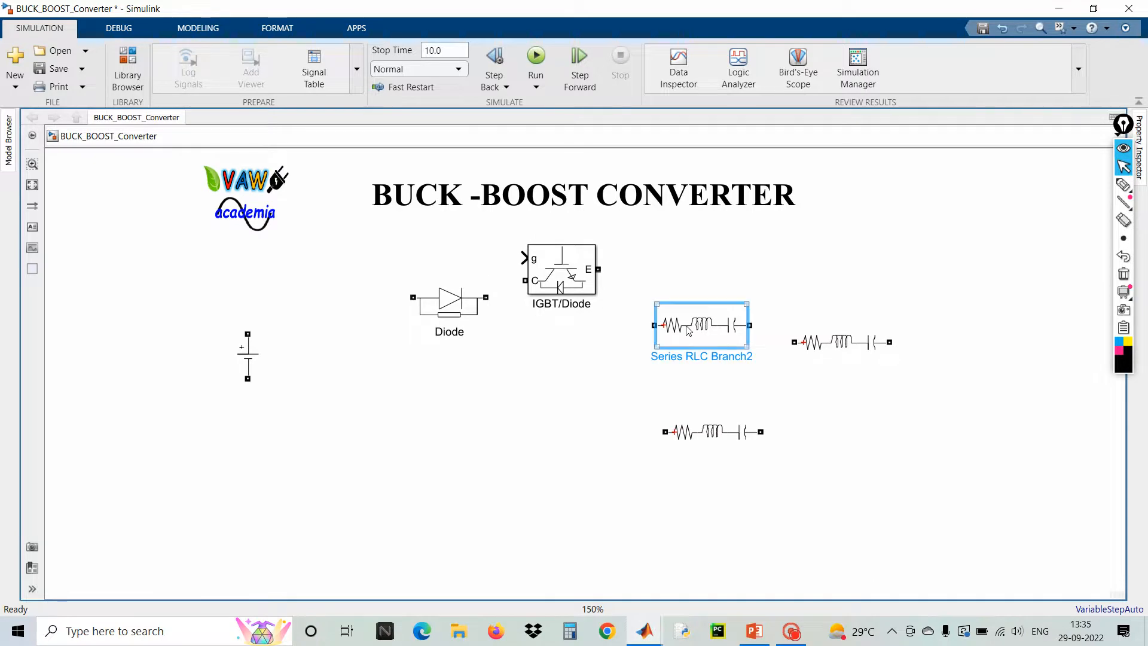
pyautogui.doubleClick(688, 330)
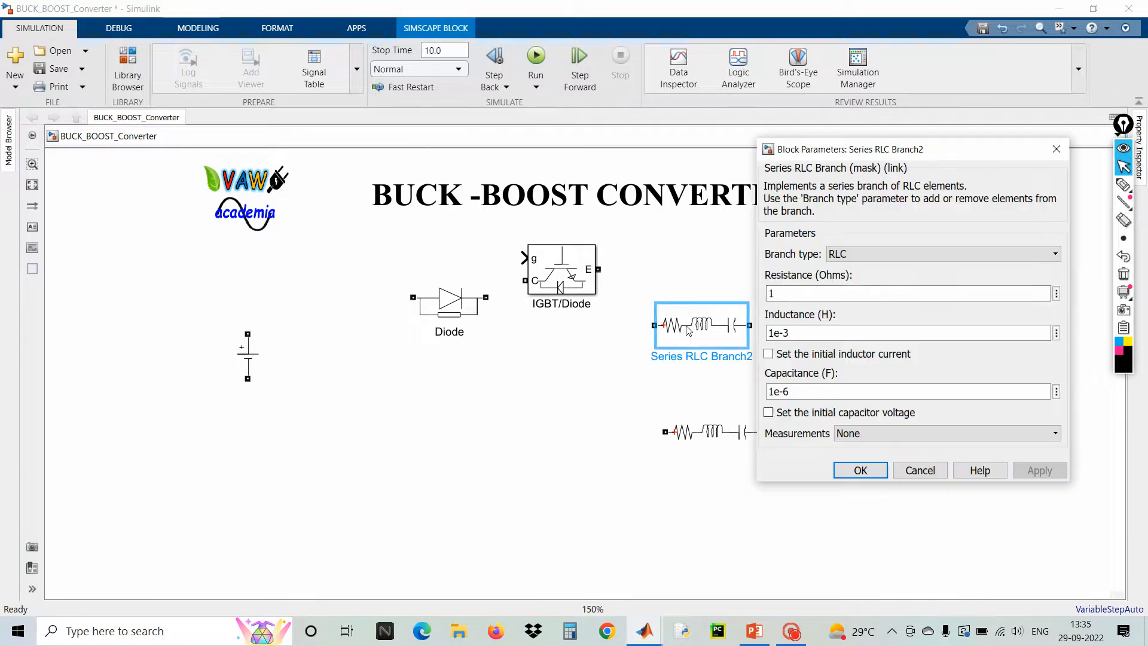
pyautogui.click(853, 260)
pyautogui.click(856, 265)
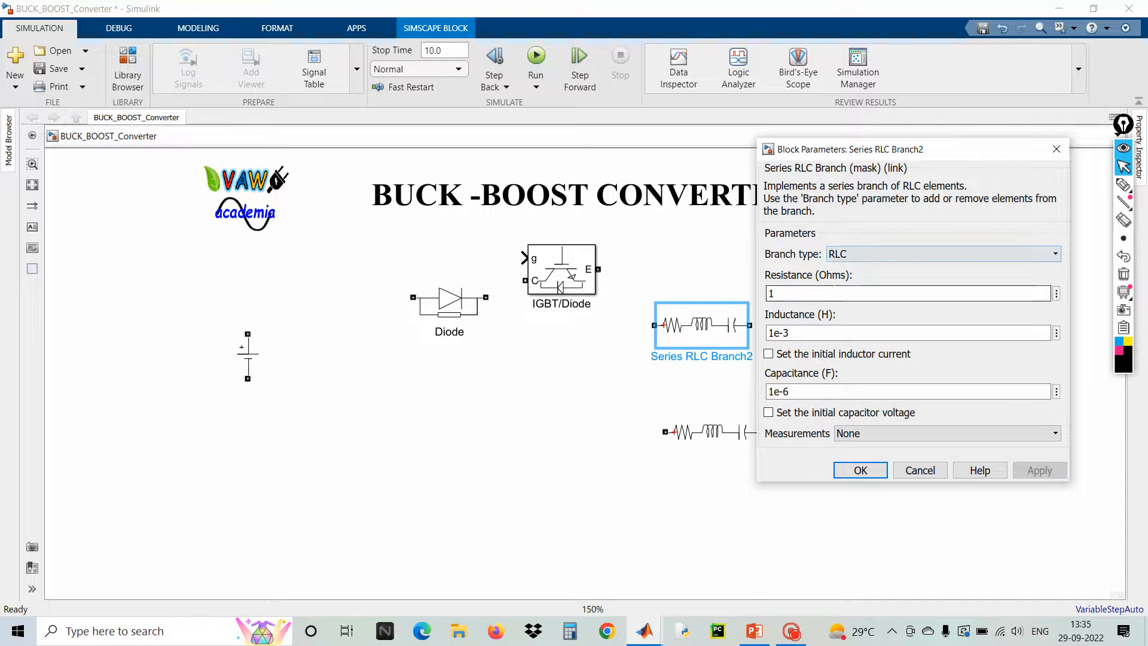
pyautogui.click(864, 252)
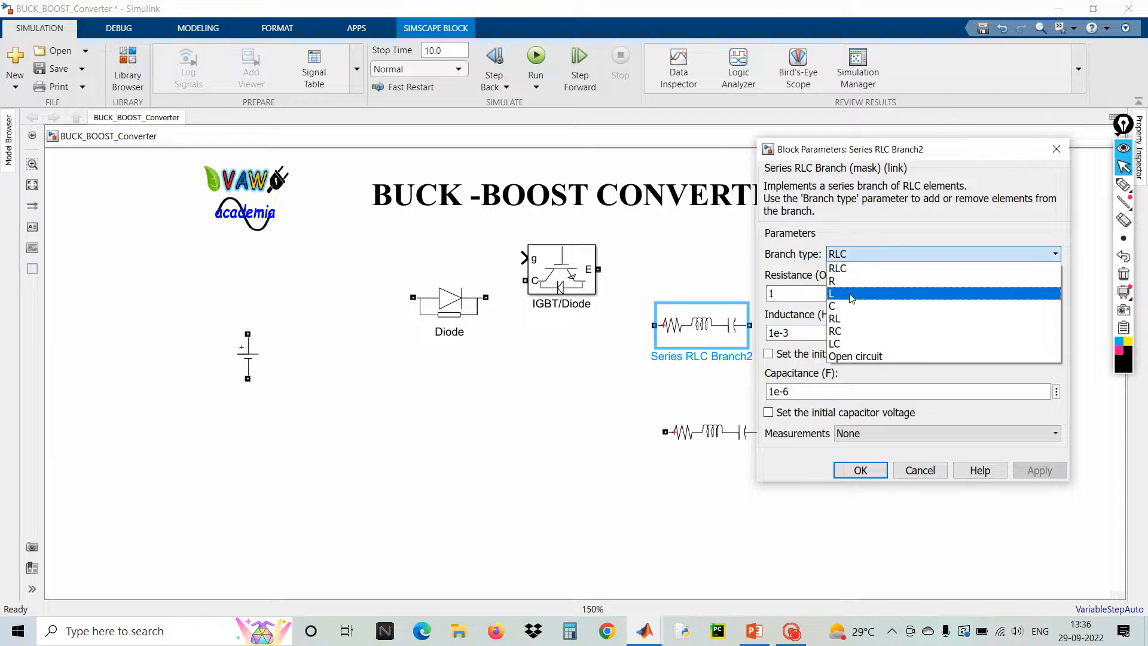
pyautogui.click(856, 289)
pyautogui.click(860, 372)
# Step: Set the branch type of the outermost Series RLC Branch block to C
pyautogui.click(840, 357)
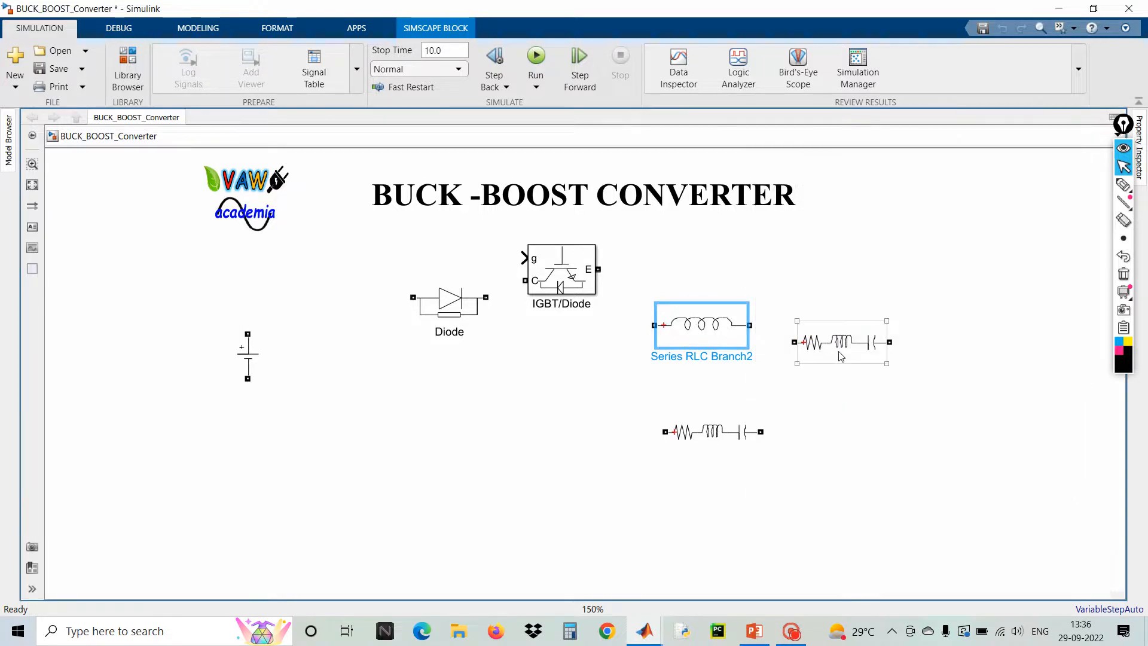
pyautogui.doubleClick(840, 357)
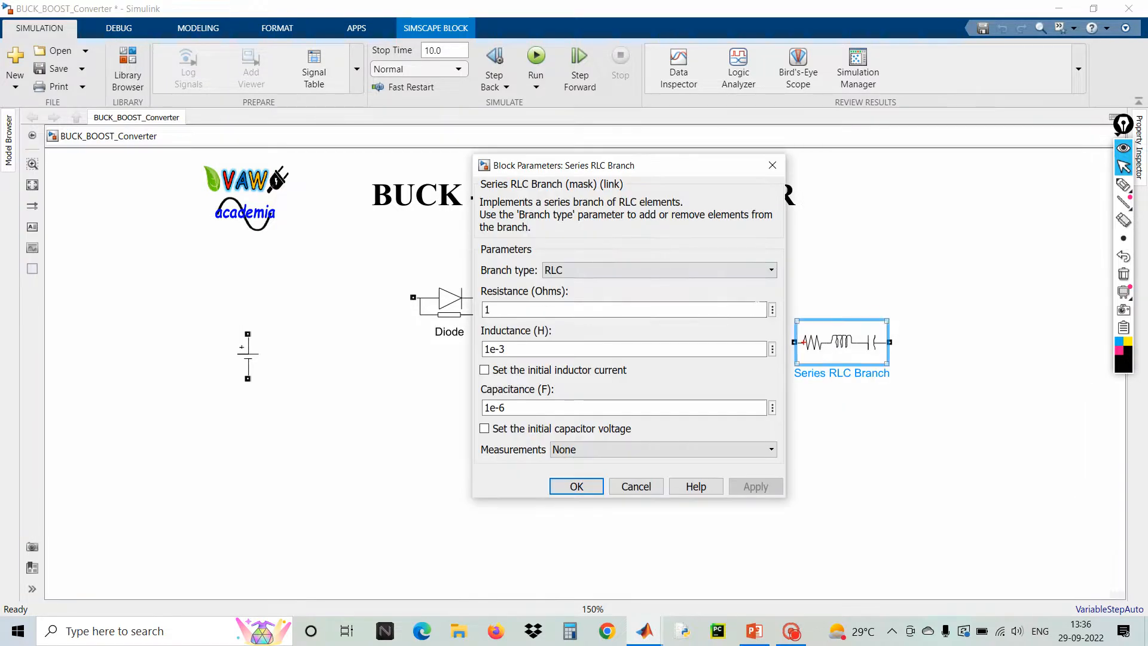
pyautogui.click(565, 270)
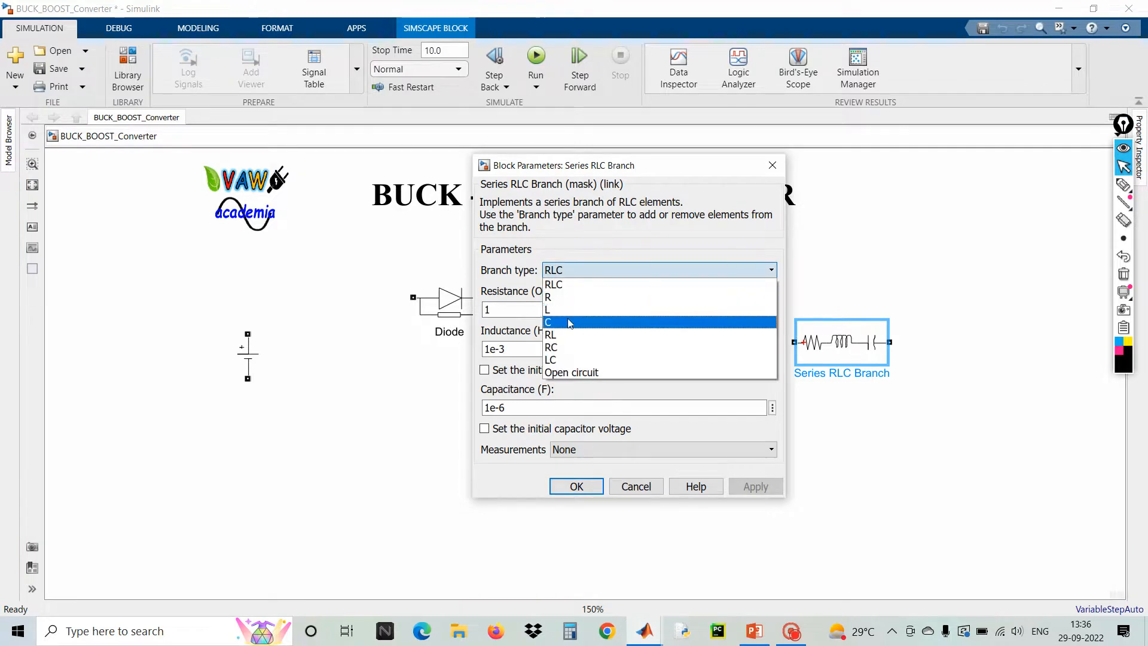
pyautogui.click(568, 318)
pyautogui.click(577, 389)
# Step: Set the branch type of the lower Series RLC Branch1 block to R
pyautogui.click(727, 434)
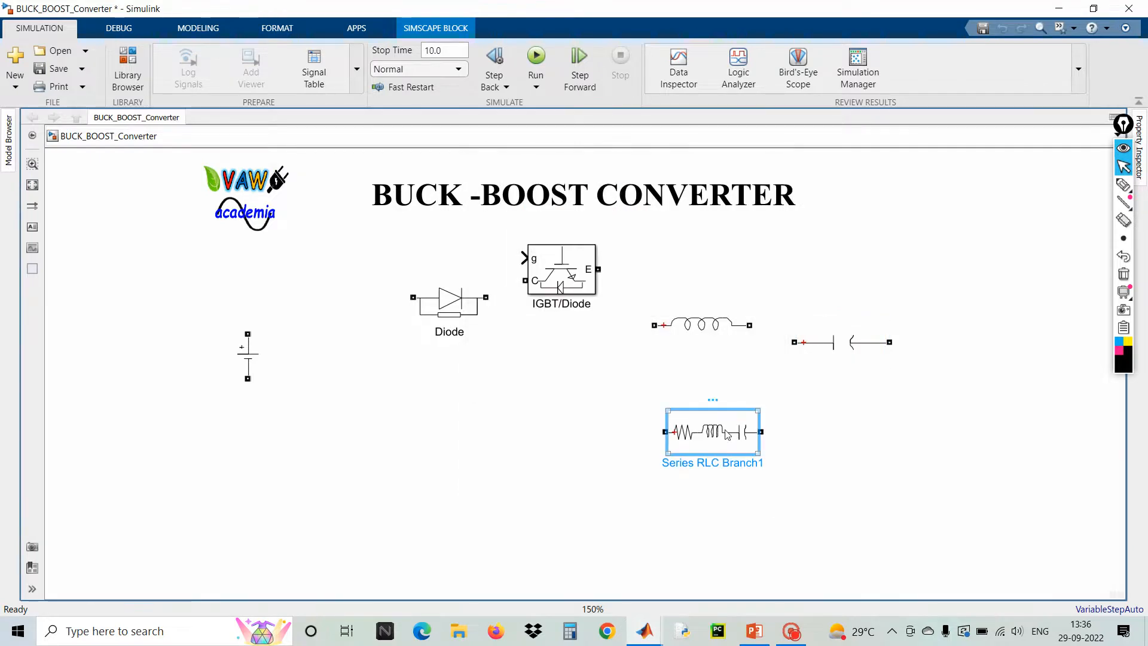
pyautogui.doubleClick(727, 434)
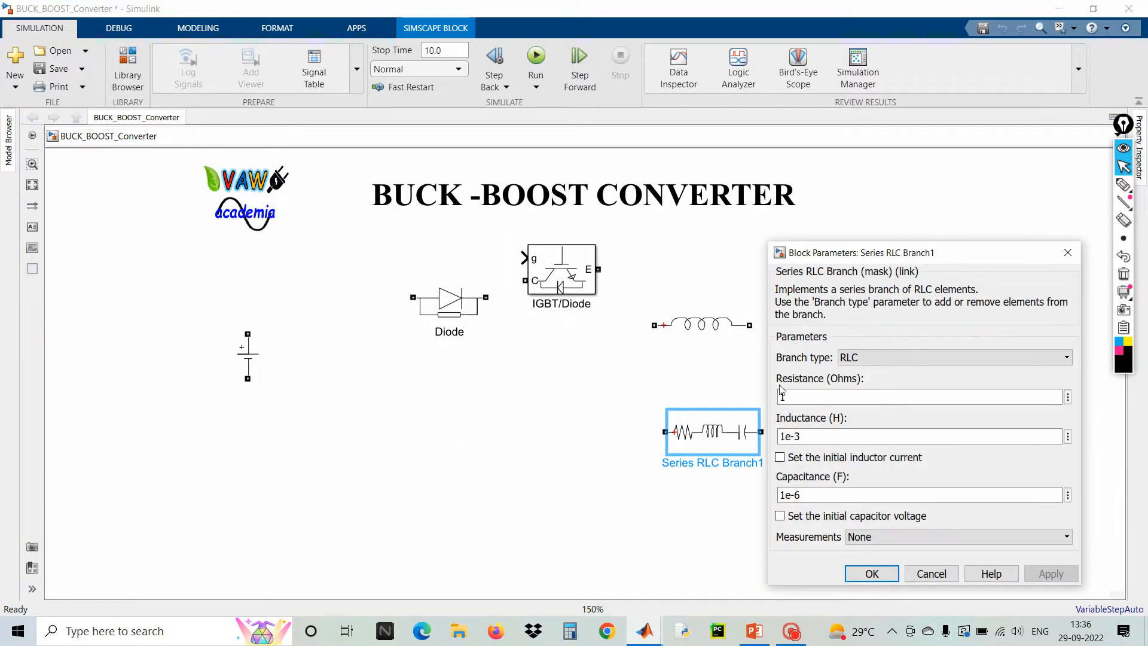
pyautogui.click(866, 358)
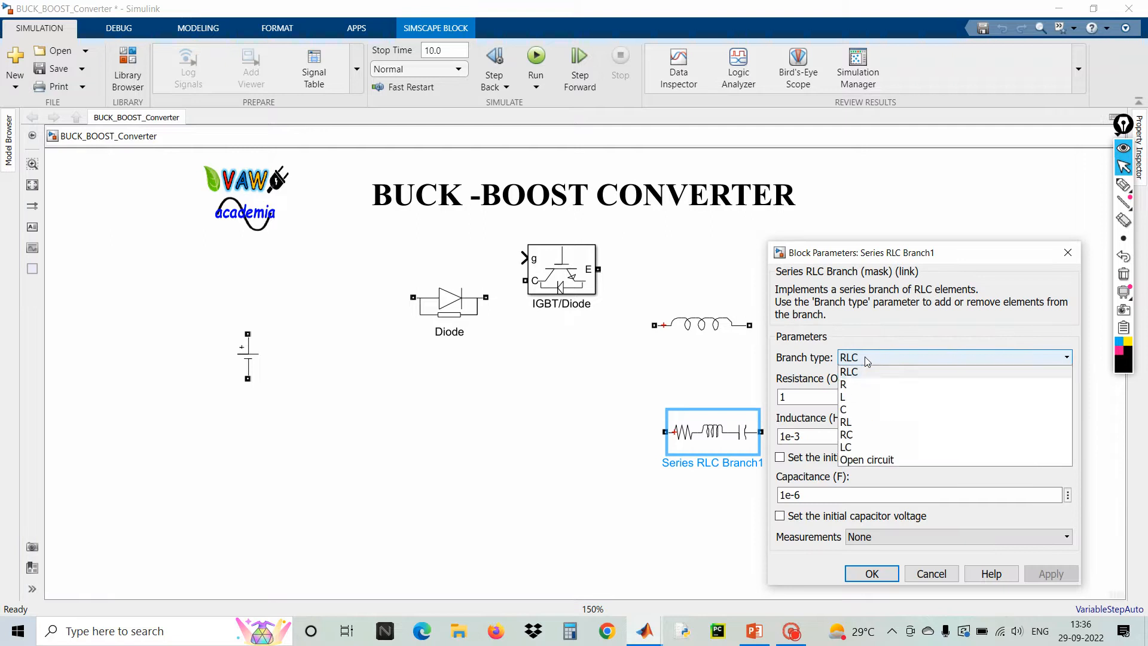
pyautogui.click(853, 385)
pyautogui.click(871, 457)
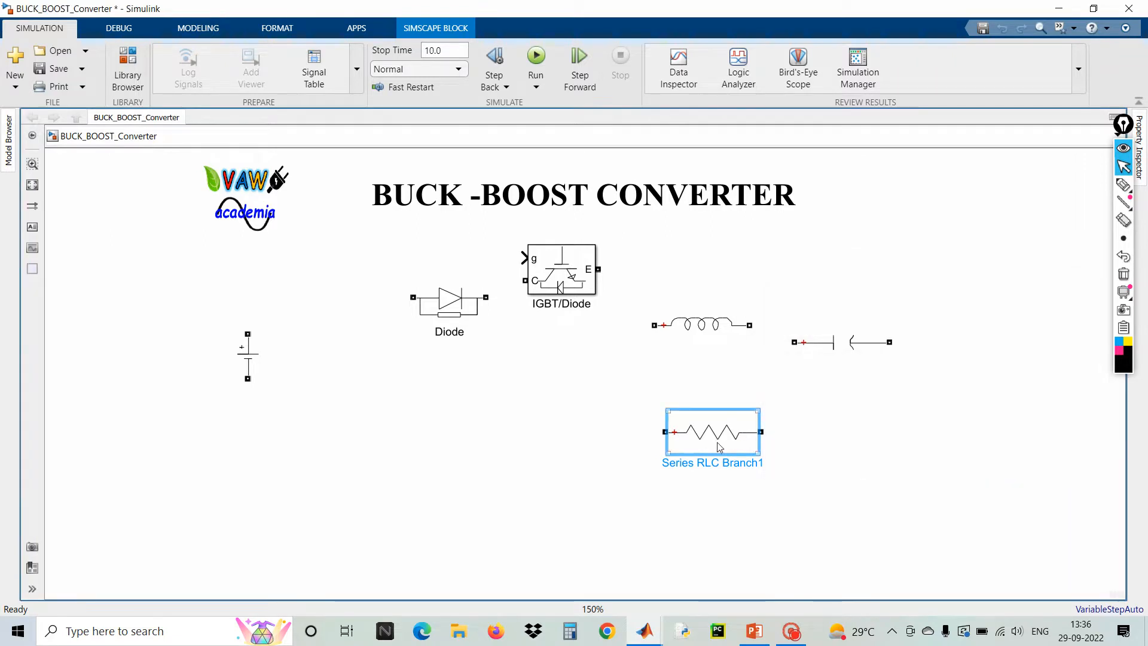
# Step: Rename the L-type branch block as Inductor
pyautogui.click(704, 330)
pyautogui.click(751, 357)
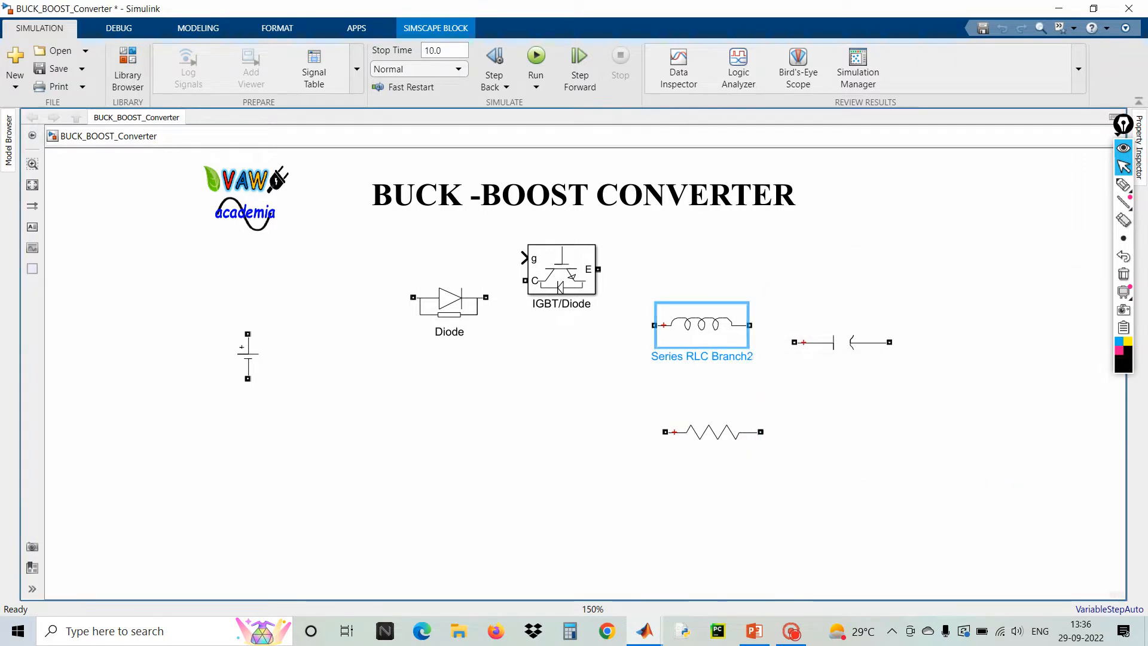
pyautogui.press('BackSpace')
pyautogui.press('BackSpace')
pyautogui.press('BackSpace')
pyautogui.press('BackSpace')
pyautogui.press('BackSpace')
pyautogui.press('BackSpace')
pyautogui.press('BackSpace')
pyautogui.press('BackSpace')
pyautogui.press('BackSpace')
pyautogui.press('BackSpace')
pyautogui.press('BackSpace')
pyautogui.press('BackSpace')
pyautogui.press('BackSpace')
pyautogui.press('BackSpace')
pyautogui.press('BackSpace')
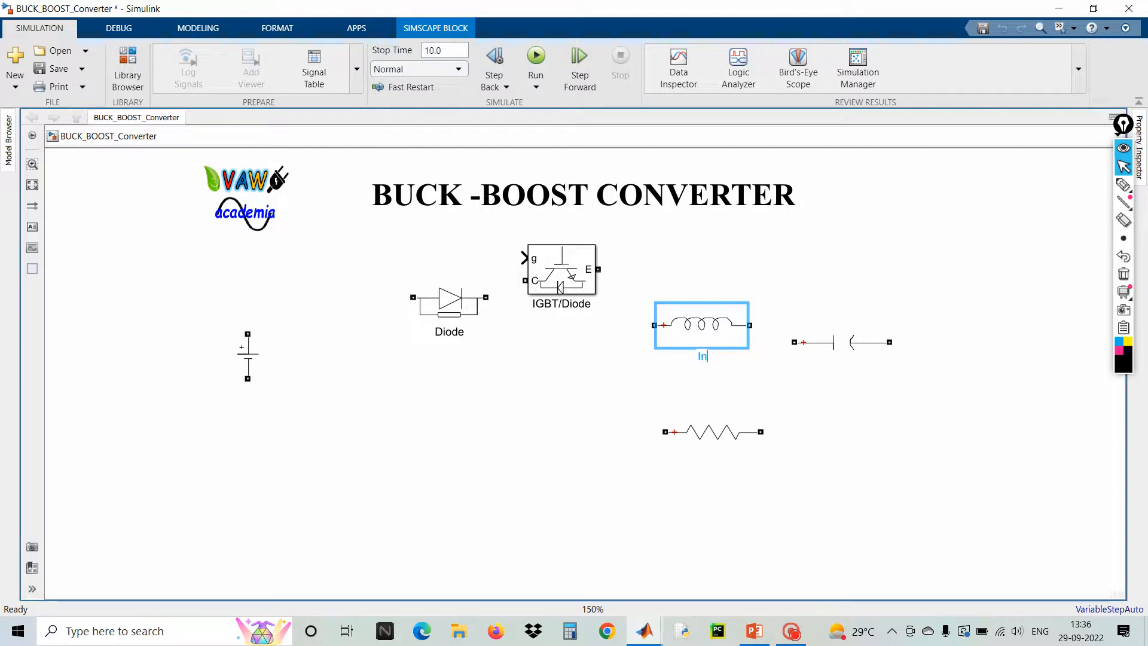
pyautogui.write('Inductor')
# Step: Rename the C-type branch block as Capacitor
pyautogui.click(841, 342)
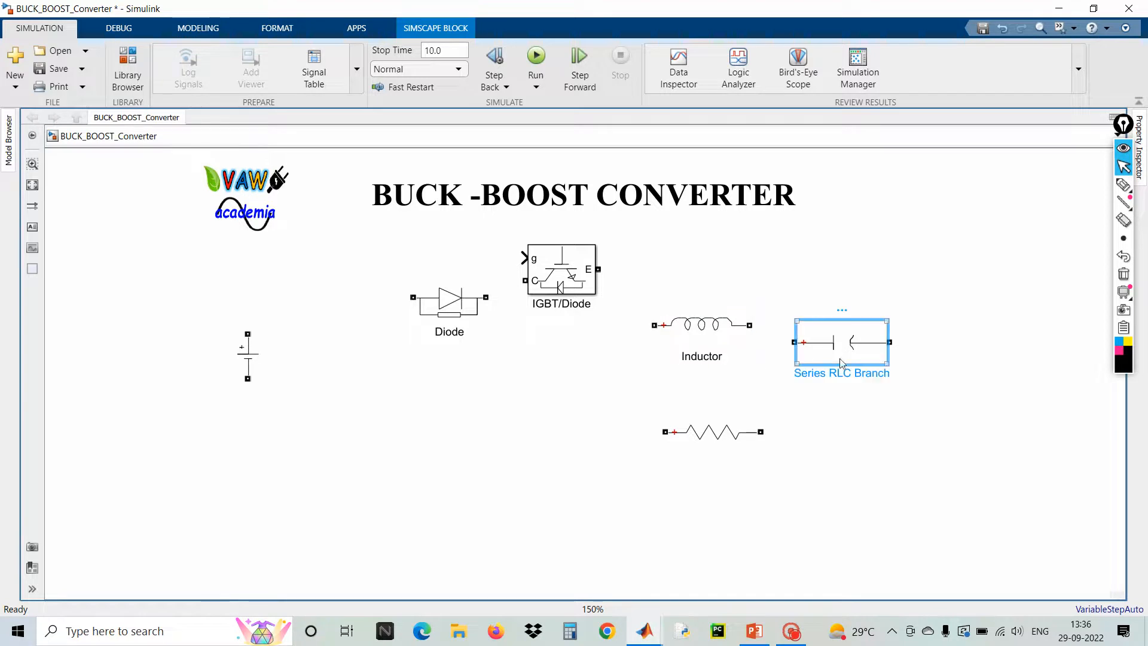
pyautogui.click(888, 373)
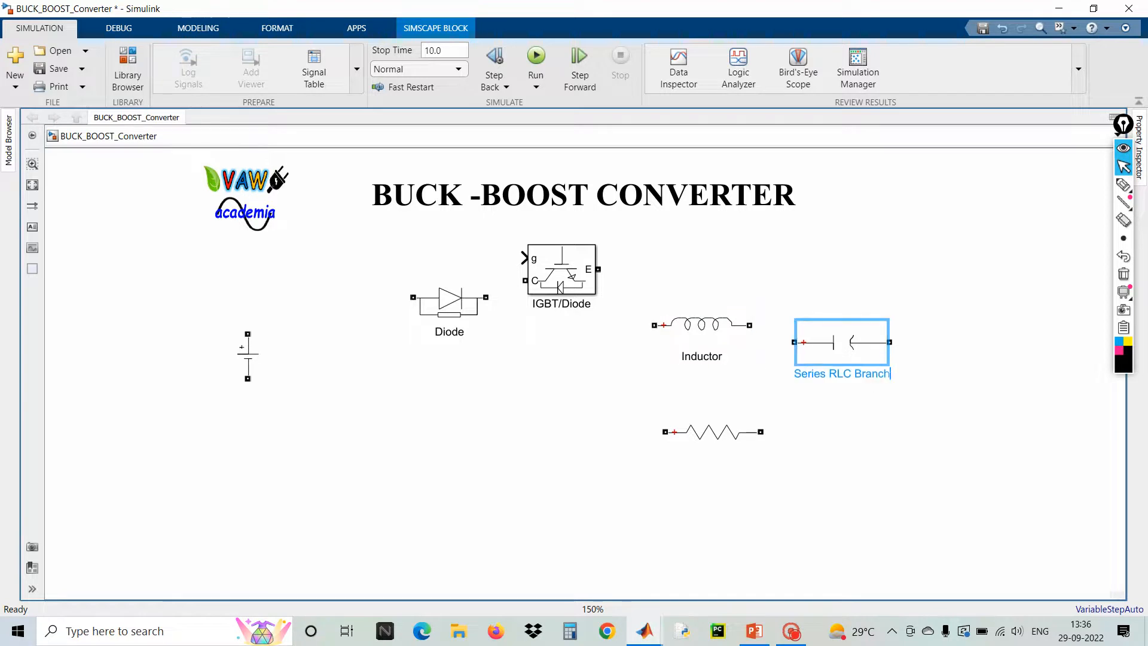
pyautogui.press('BackSpace')
pyautogui.press('BackSpace')
pyautogui.press('BackSpace')
pyautogui.press('BackSpace')
pyautogui.press('BackSpace')
pyautogui.press('BackSpace')
pyautogui.press('BackSpace')
pyautogui.press('BackSpace')
pyautogui.press('BackSpace')
pyautogui.press('BackSpace')
pyautogui.press('BackSpace')
pyautogui.press('BackSpace')
pyautogui.press('BackSpace')
pyautogui.press('BackSpace')
pyautogui.press('BackSpace')
pyautogui.press('BackSpace')
pyautogui.press('BackSpace')
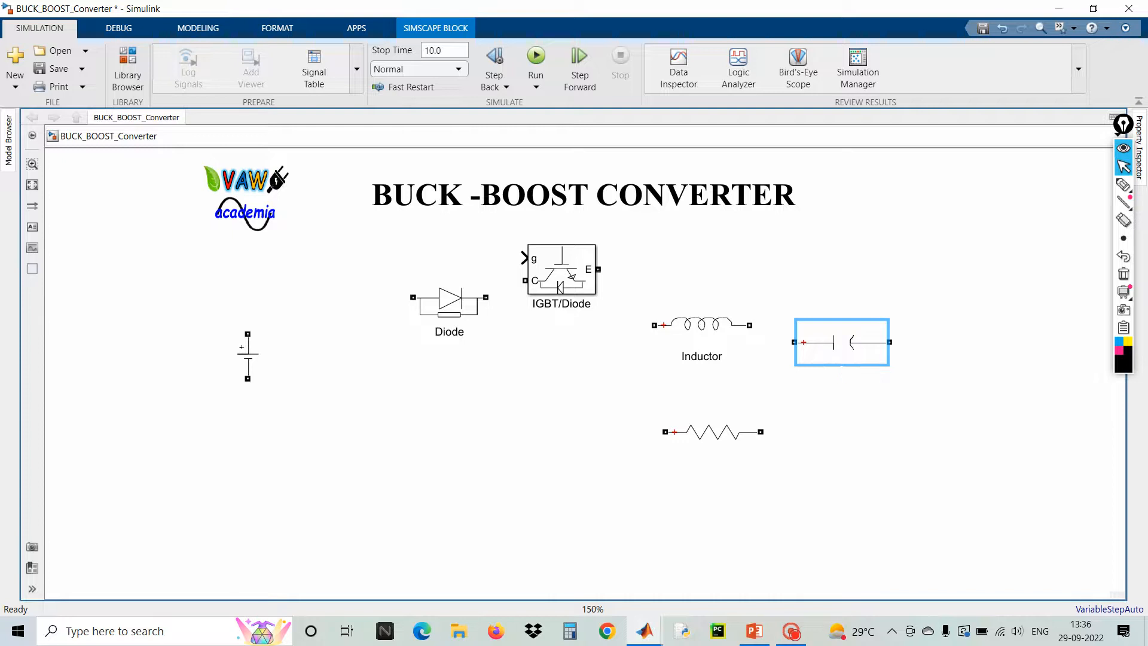
pyautogui.write('Capacitor')
# Step: Rename the R-type branch block as Load Resistor
pyautogui.click(730, 449)
pyautogui.click(760, 463)
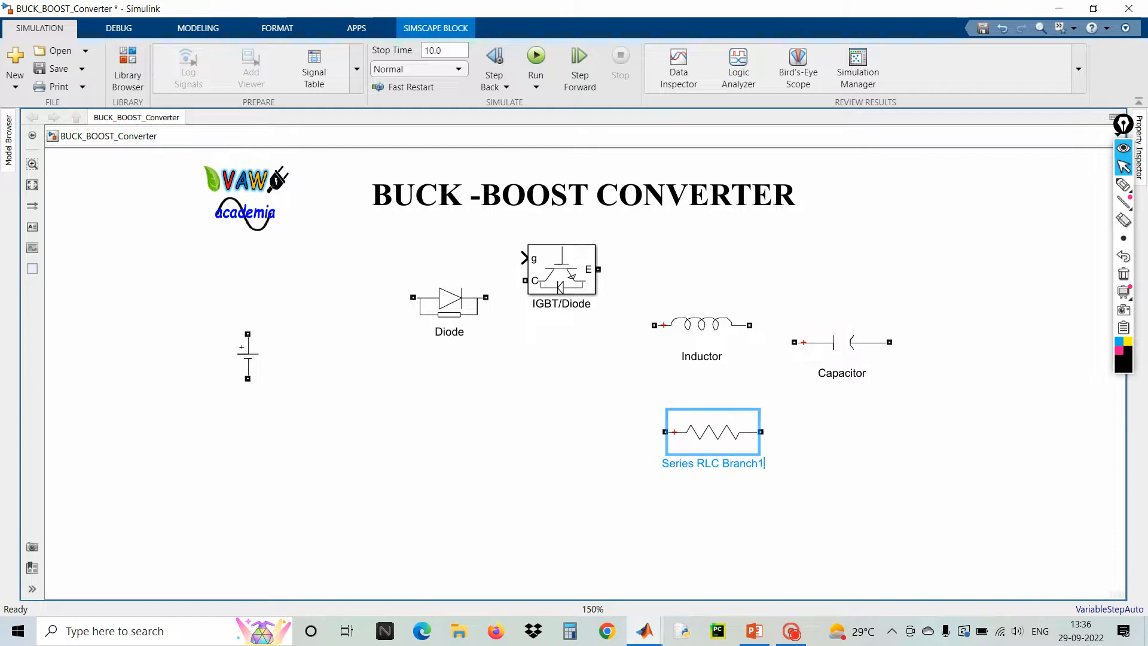
pyautogui.press('BackSpace')
pyautogui.press('BackSpace')
pyautogui.press('BackSpace')
pyautogui.press('BackSpace')
pyautogui.press('BackSpace')
pyautogui.press('BackSpace')
pyautogui.press('BackSpace')
pyautogui.press('BackSpace')
pyautogui.press('BackSpace')
pyautogui.press('BackSpace')
pyautogui.press('BackSpace')
pyautogui.press('BackSpace')
pyautogui.press('BackSpace')
pyautogui.press('BackSpace')
pyautogui.press('BackSpace')
pyautogui.press('BackSpace')
pyautogui.press('BackSpace')
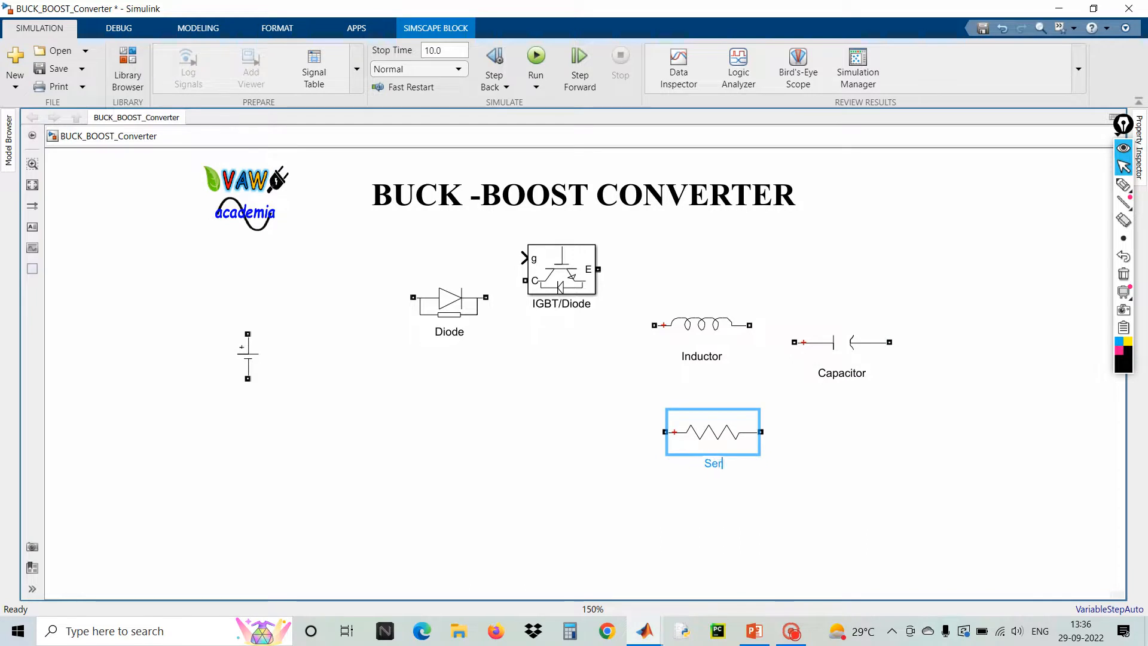
pyautogui.write('Load Resis')
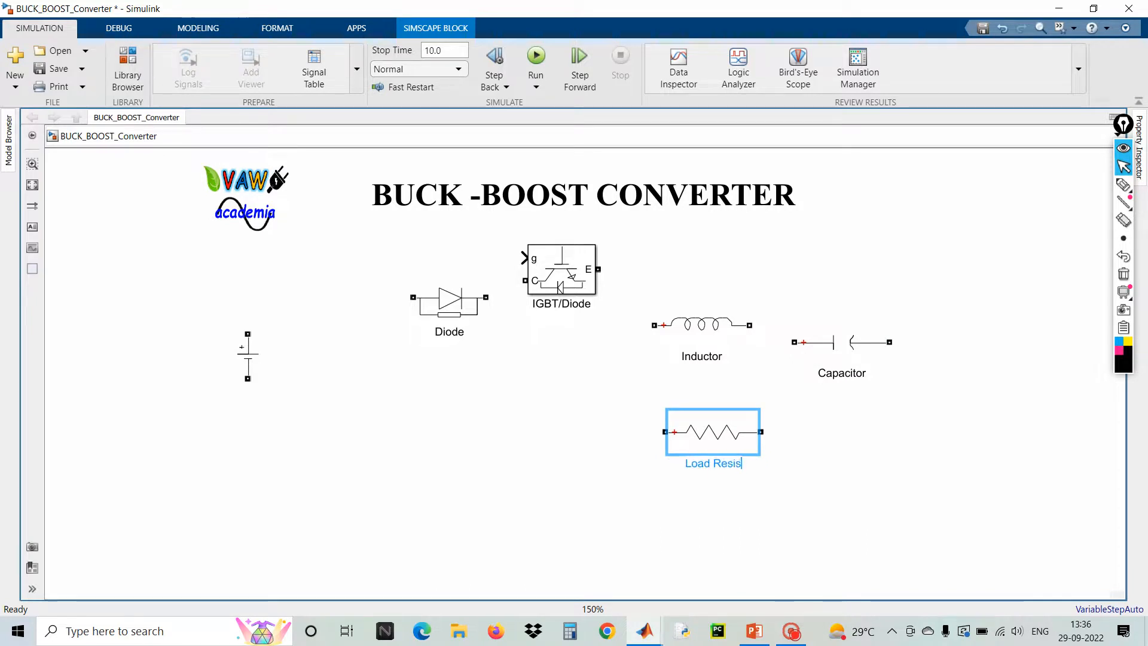
pyautogui.write('tor')
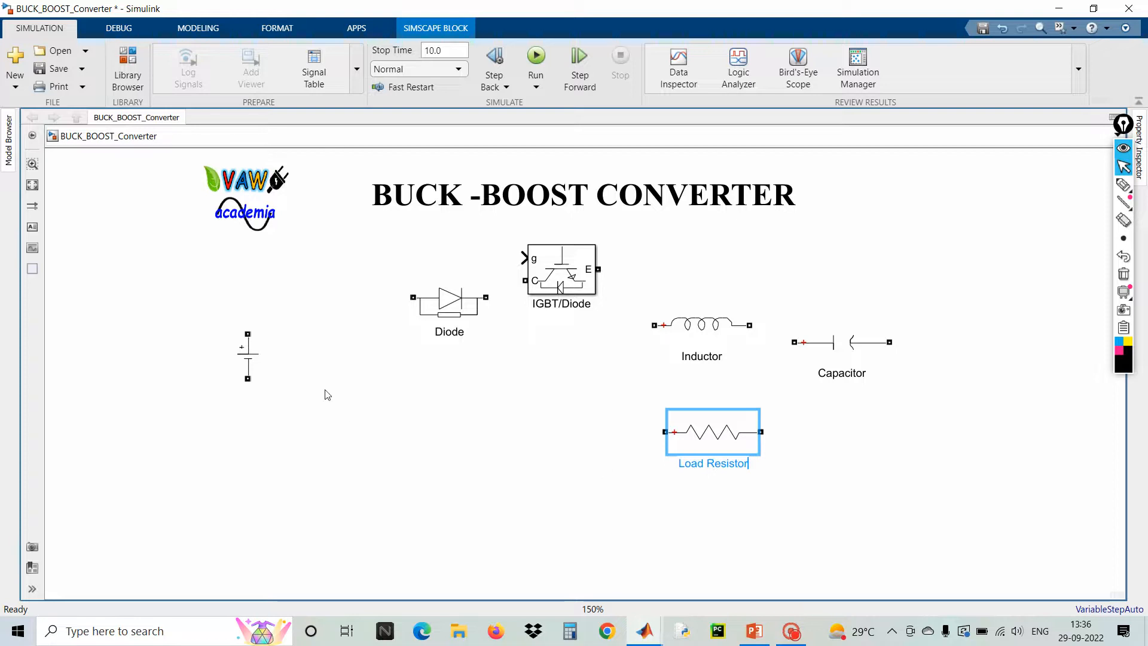
# Step: Show the block name of the DC Voltage Source and shift the block slightly down
pyautogui.click(254, 359)
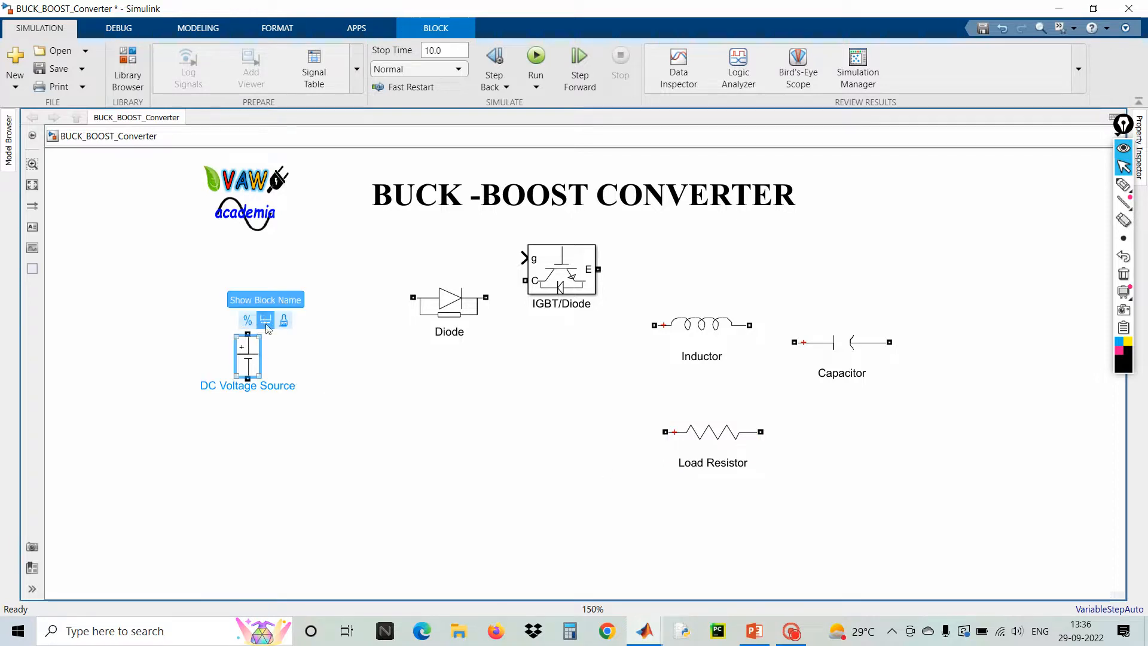
pyautogui.moveTo(254, 359); pyautogui.dragTo(254, 376)
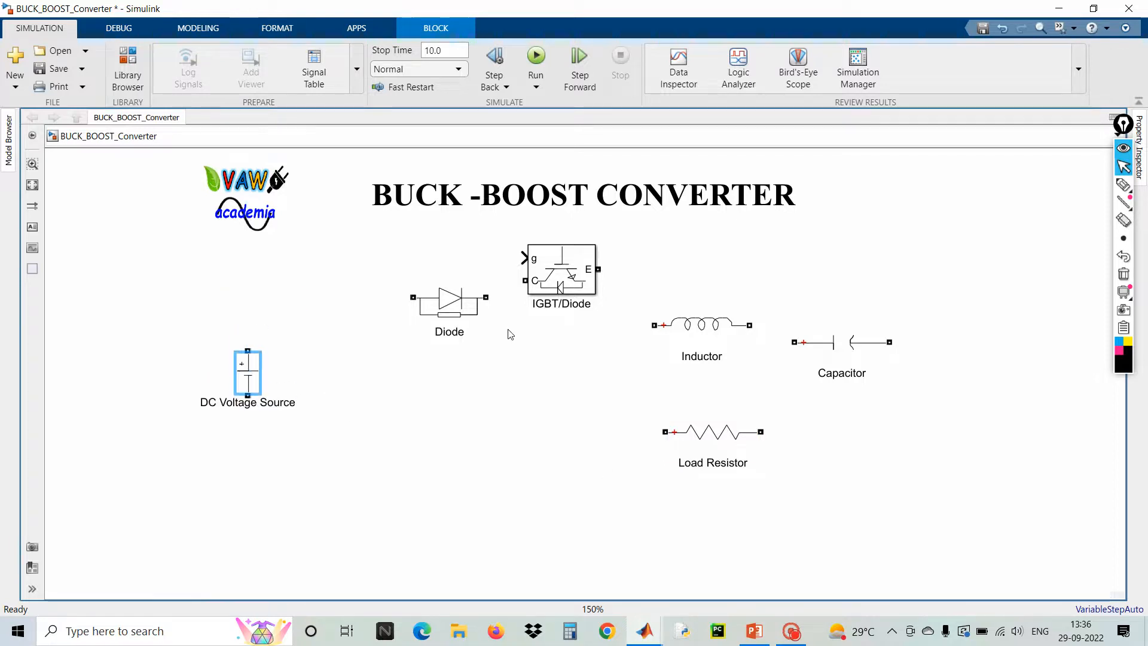
# Step: Move the Diode above the Capacitor and the IGBT/Diode near the DC Voltage Source, wiring the source's positive terminal to collector C
pyautogui.moveTo(450, 299); pyautogui.dragTo(832, 266)
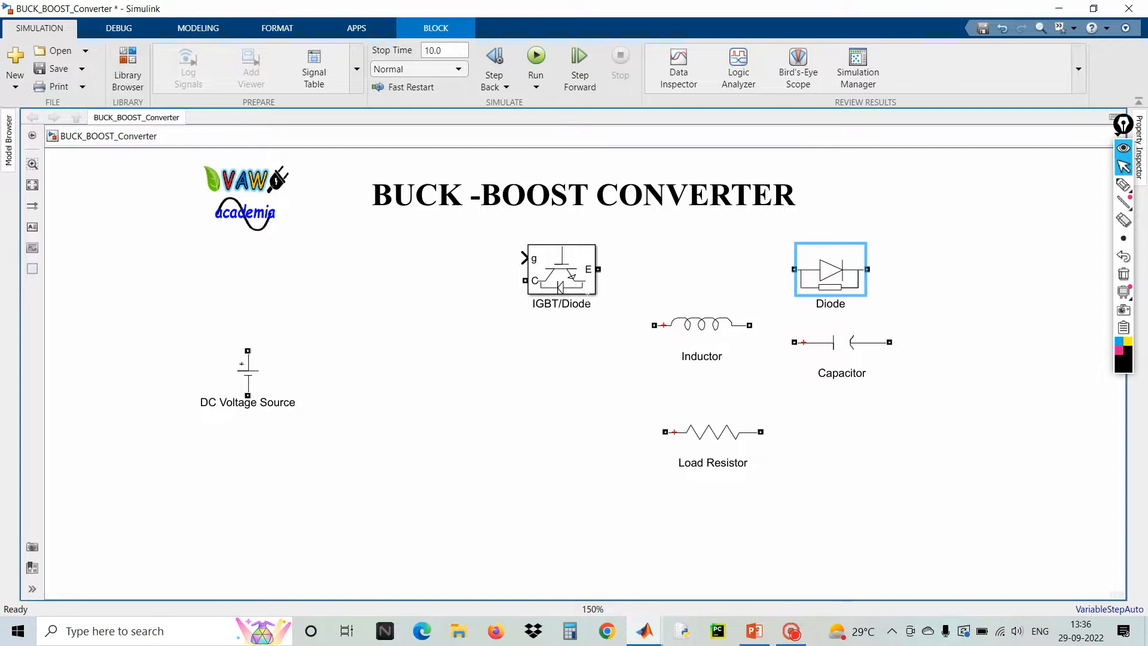
pyautogui.moveTo(569, 279); pyautogui.dragTo(385, 314)
pyautogui.moveTo(237, 383)
pyautogui.mouseDown()
pyautogui.moveTo(220, 396)
pyautogui.moveTo(231, 355)
pyautogui.moveTo(337, 326)
pyautogui.moveTo(340, 314)
pyautogui.mouseUp()
# Step: Rotate the Inductor to vertical and place it below, between the IGBT/Diode and the Load Resistor
pyautogui.click(676, 327)
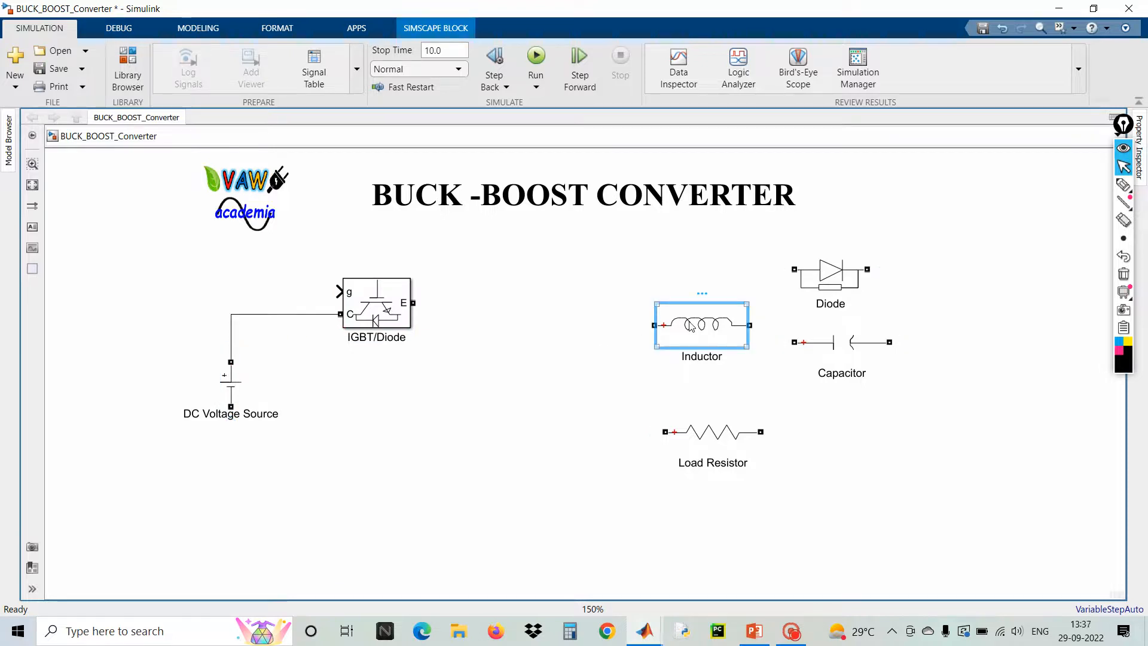
pyautogui.hotkey('ctrl', 'r')
pyautogui.moveTo(682, 347); pyautogui.dragTo(507, 437)
# Step: Place the Diode level with the IGBT/Diode, cathode facing it, and wire the cathode to emitter E with the Inductor's upper terminal branched on
pyautogui.moveTo(846, 285); pyautogui.dragTo(687, 312)
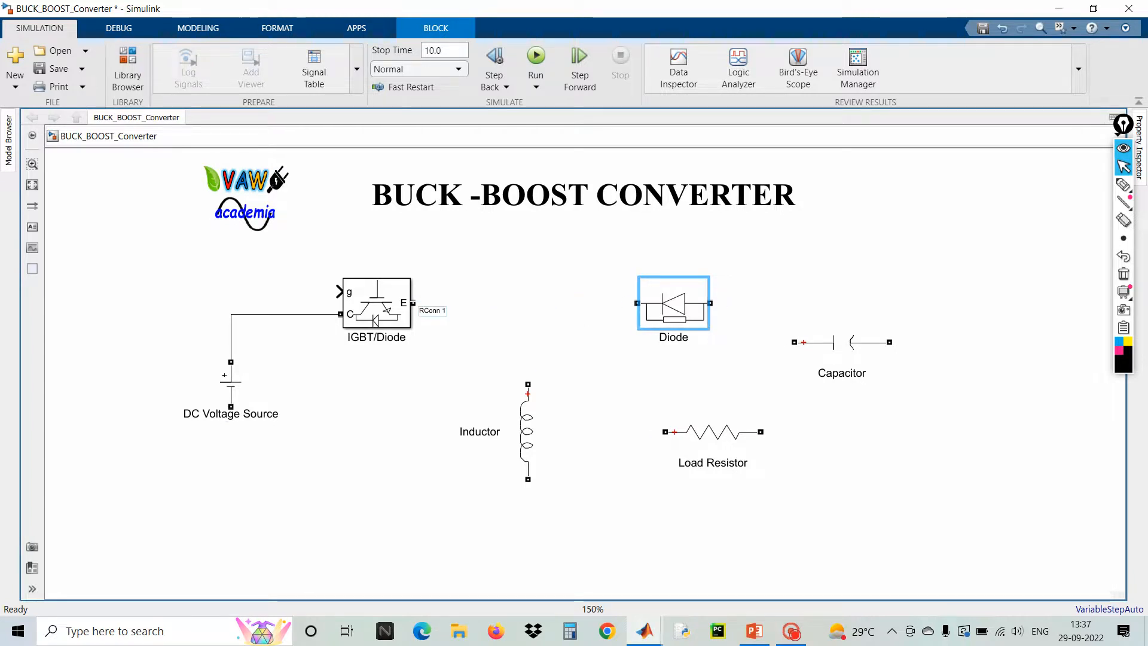
pyautogui.moveTo(413, 303); pyautogui.dragTo(637, 302)
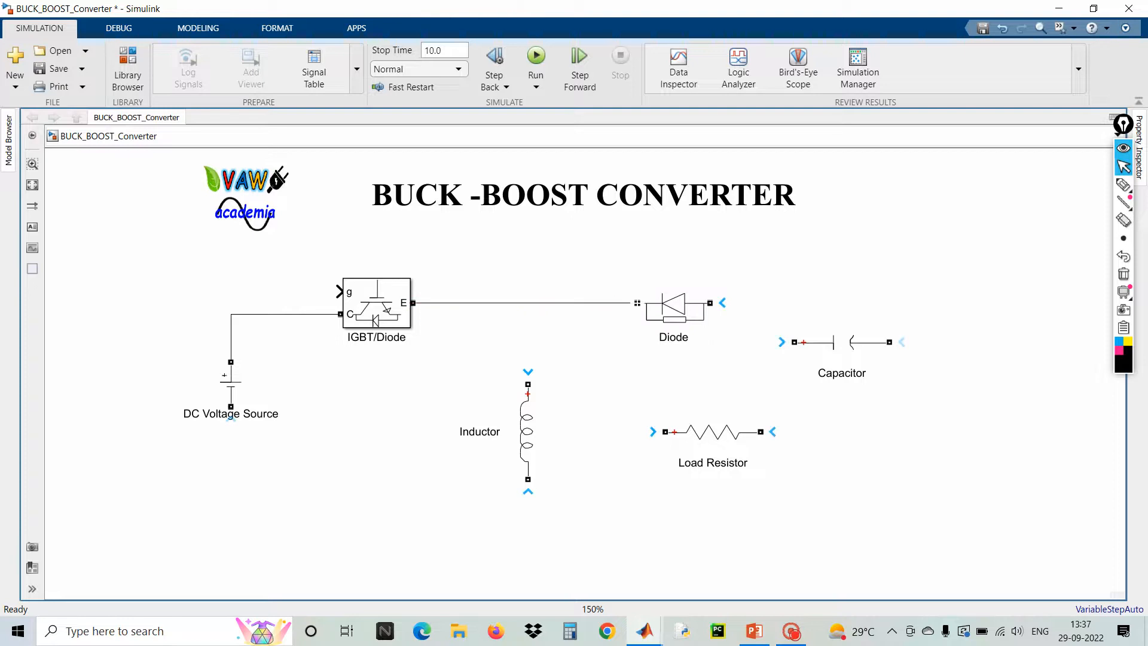
pyautogui.moveTo(528, 384); pyautogui.dragTo(527, 337)
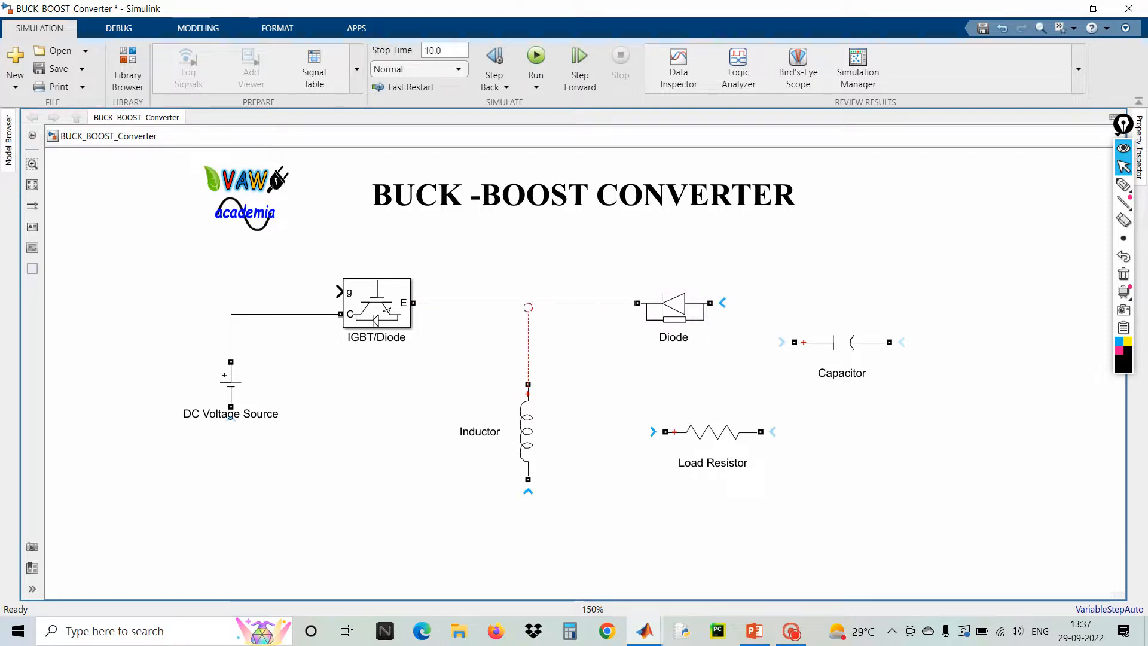
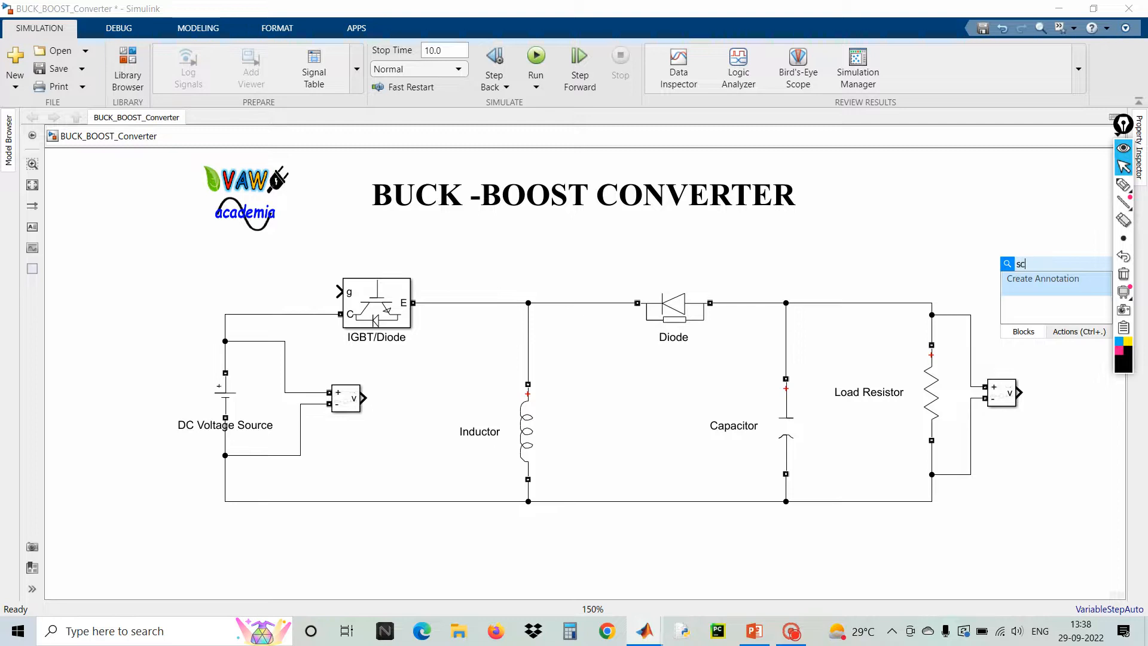
# Step: Add a Simulink Sinks Scope block above the load's Voltage Measurement and open its window
pyautogui.write('ope')
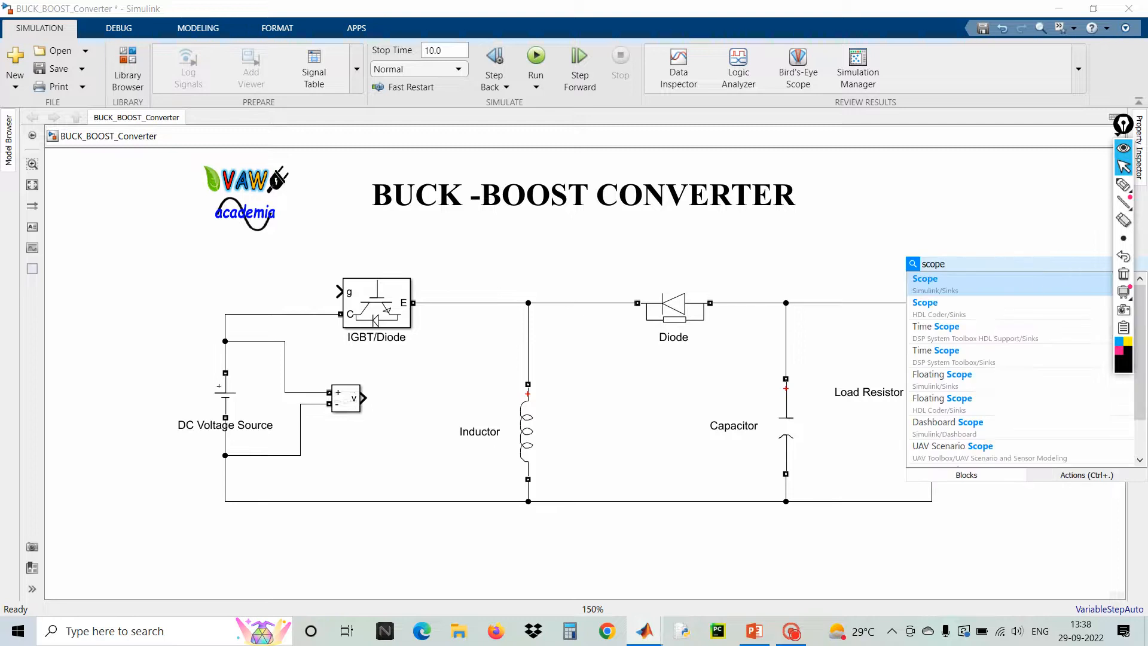
pyautogui.click(1014, 282)
pyautogui.doubleClick(1014, 282)
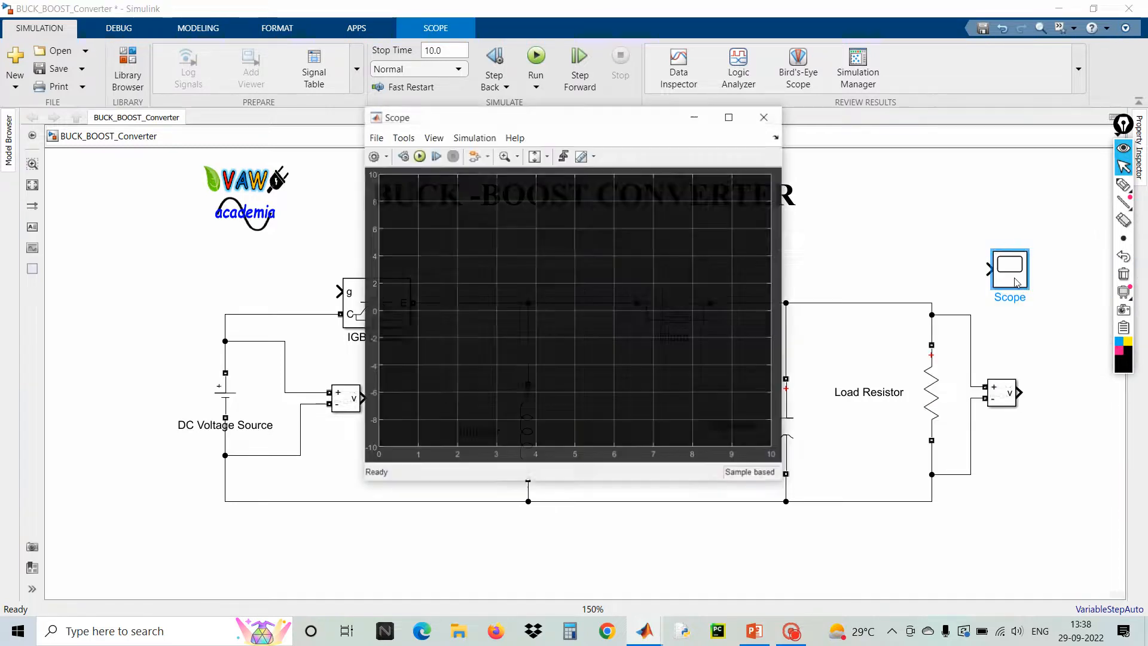
# Step: Set the Scope's number of input ports to 2 and place the enlarged block to the right of the load's Voltage Measurement
pyautogui.click(421, 138)
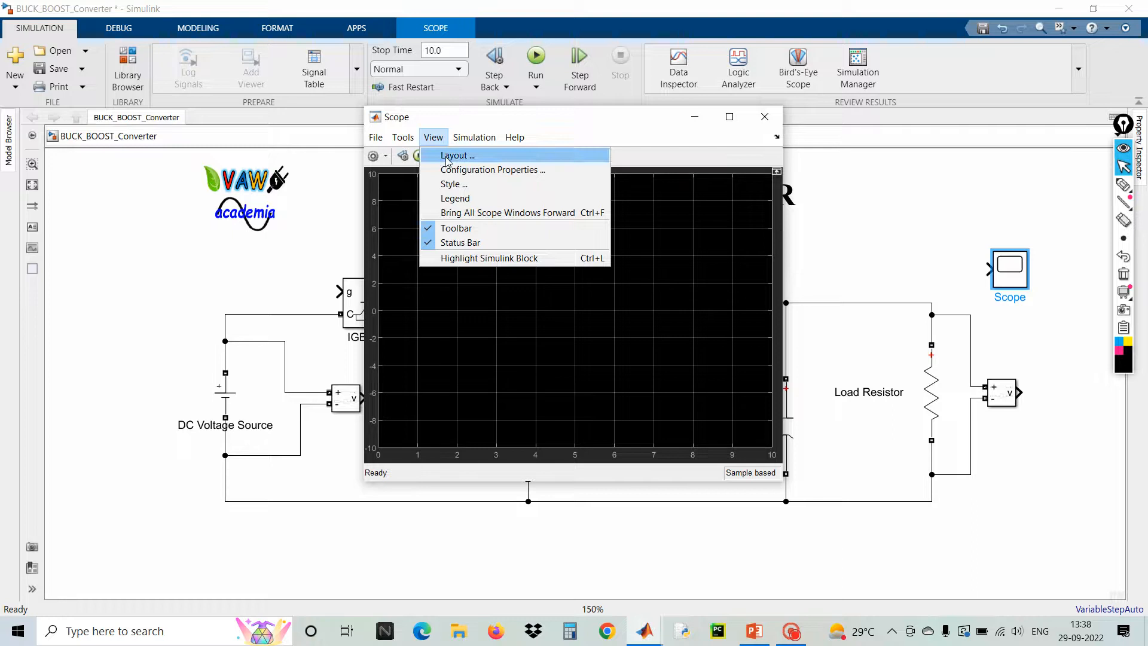
pyautogui.click(452, 168)
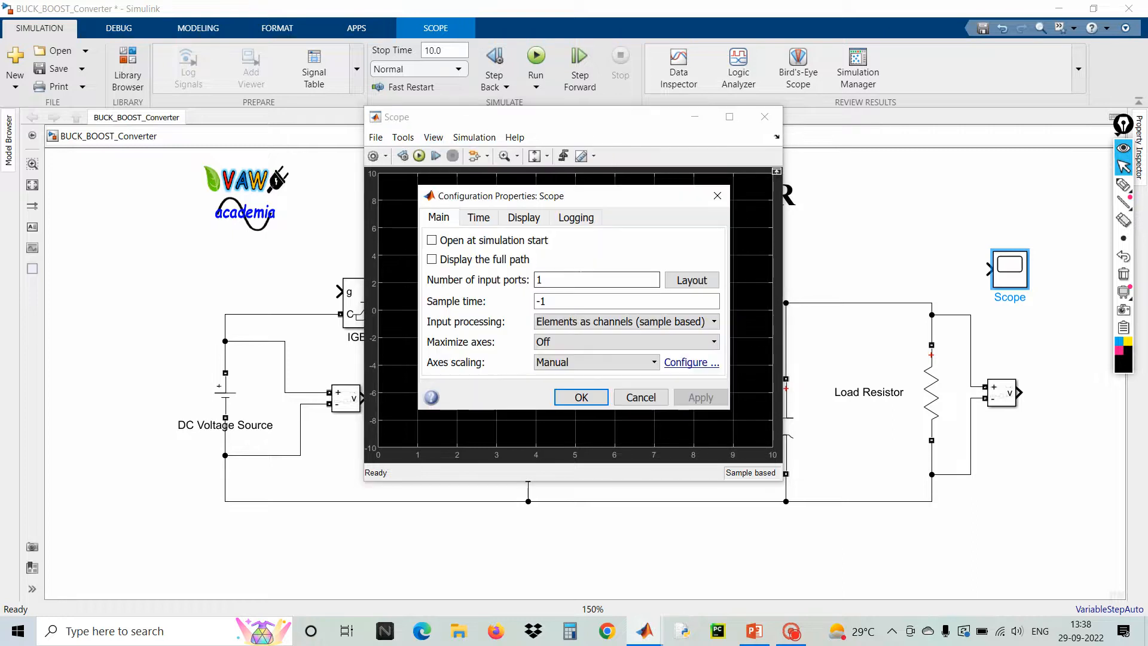
pyautogui.doubleClick(540, 280)
pyautogui.write('2')
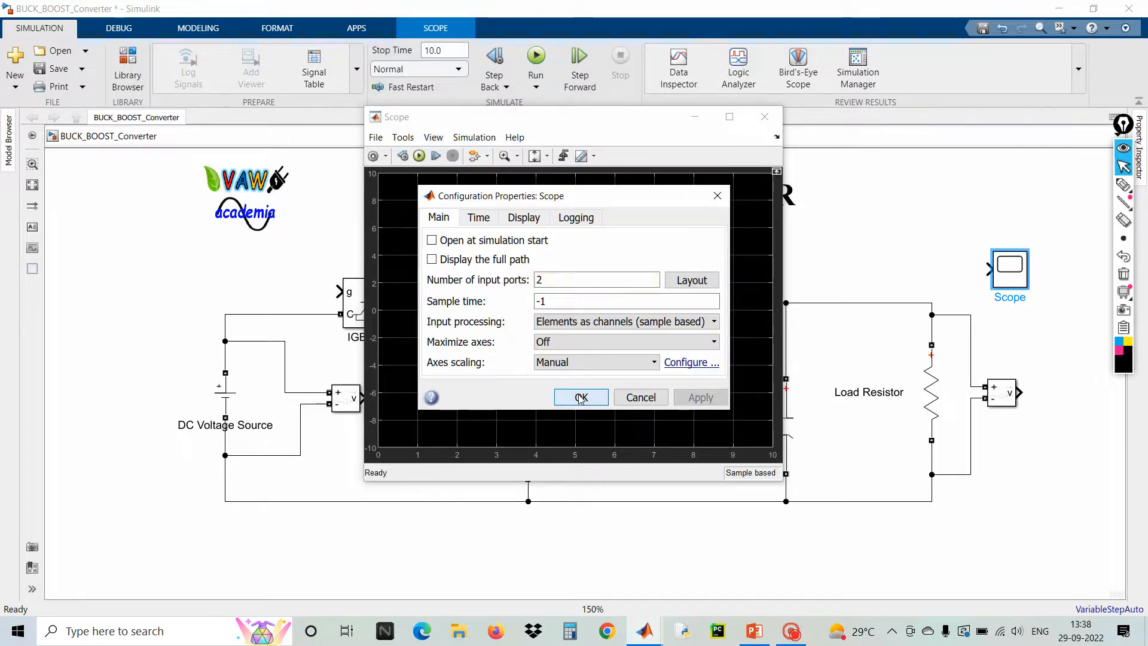
pyautogui.click(583, 396)
pyautogui.click(765, 117)
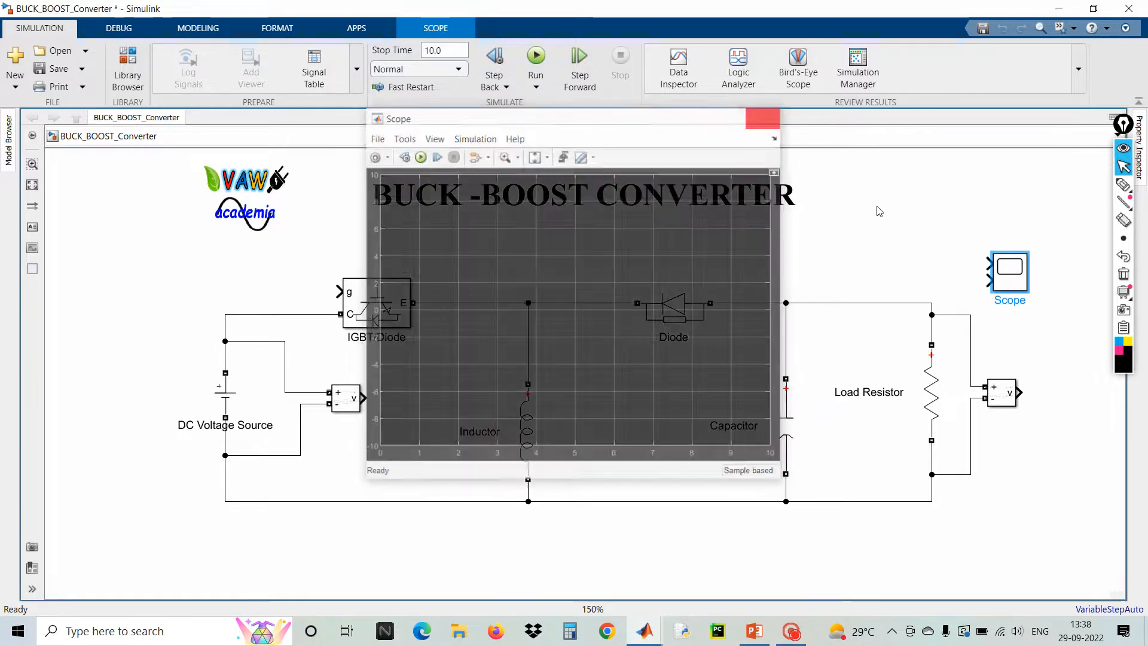
pyautogui.moveTo(1025, 287); pyautogui.dragTo(1098, 414)
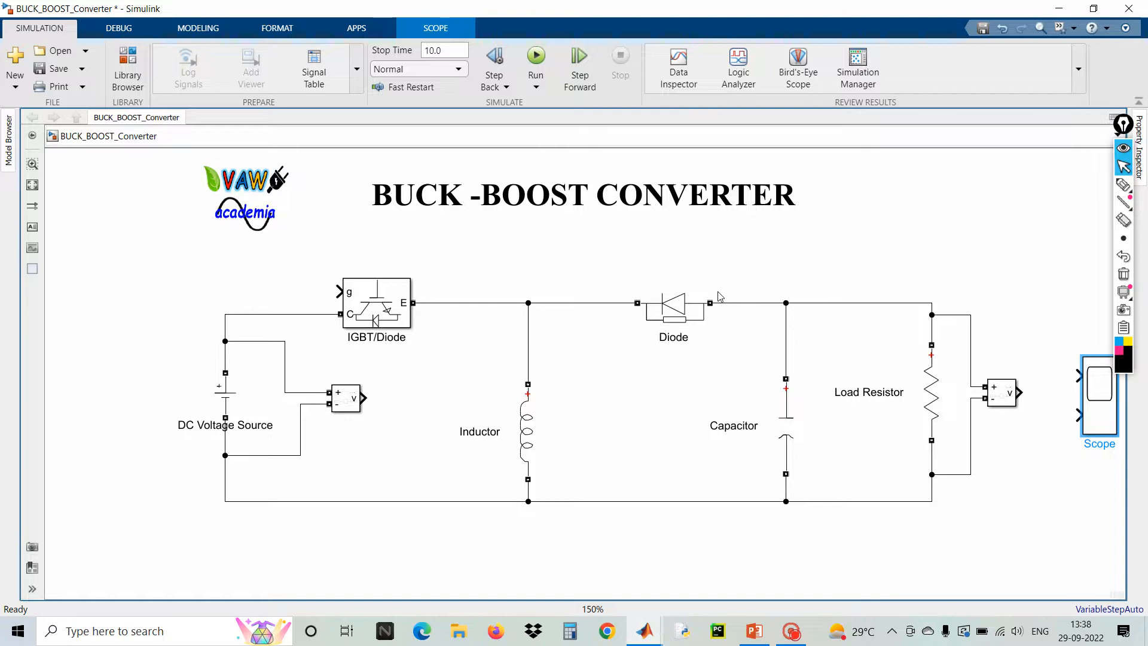
# Step: Handwrite the output voltage formula Vo = -Vin*d/(1-d) with the annotation pen above the load side of the circuit
pyautogui.moveTo(1124, 186)
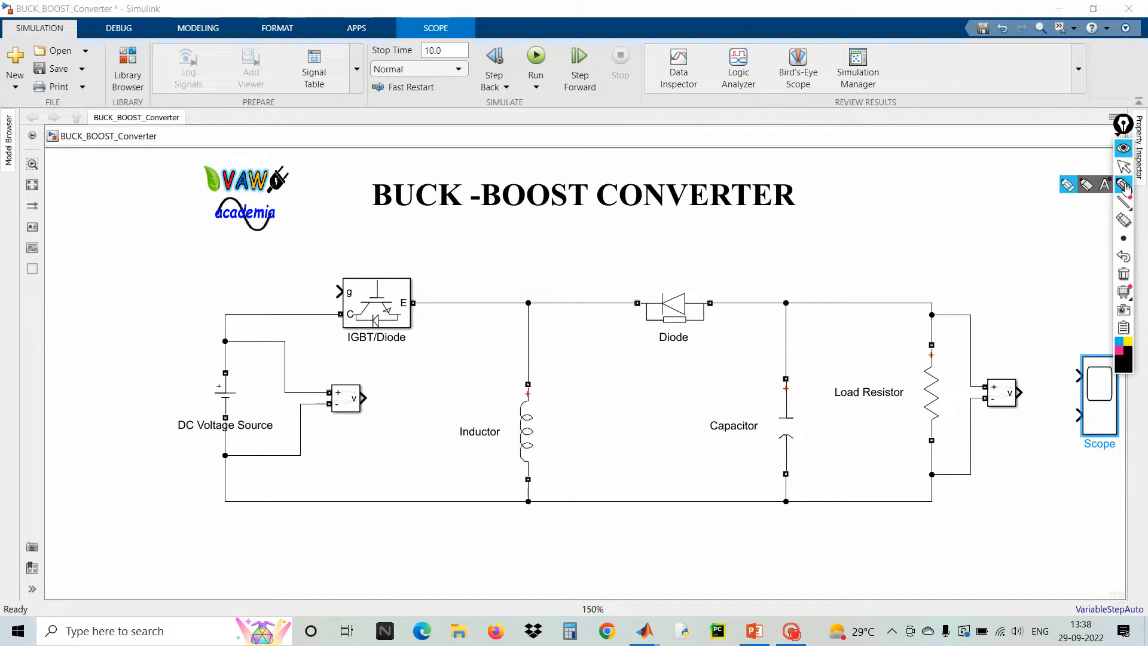
pyautogui.click(1125, 187)
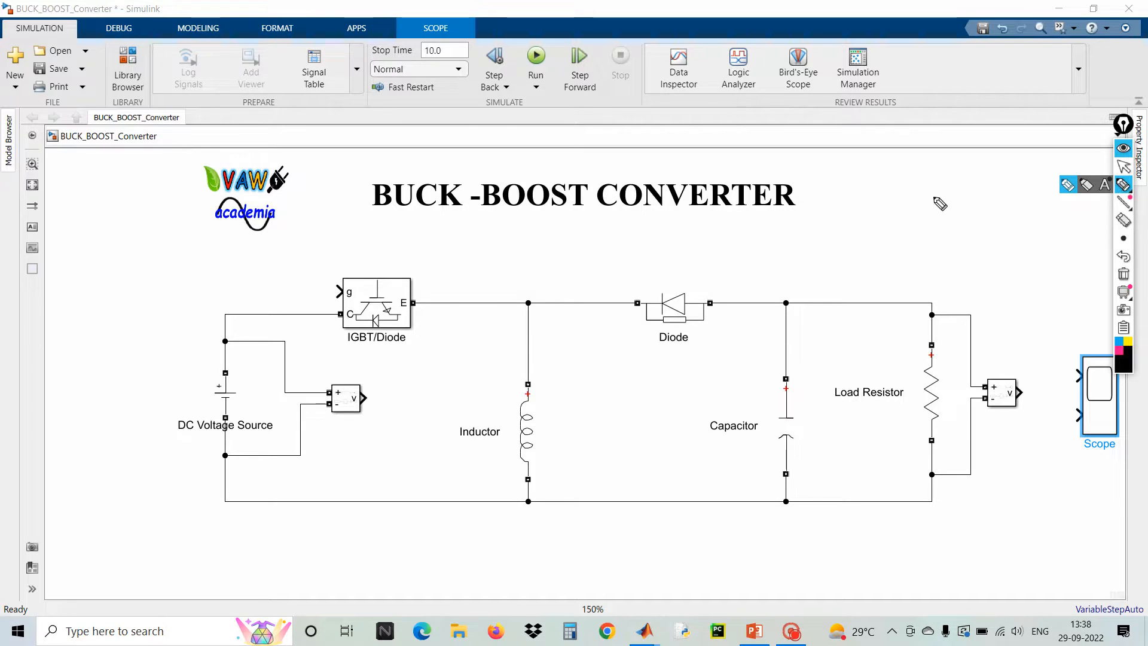
pyautogui.moveTo(769, 227)
pyautogui.mouseDown()
pyautogui.moveTo(785, 276)
pyautogui.moveTo(789, 226)
pyautogui.mouseUp()
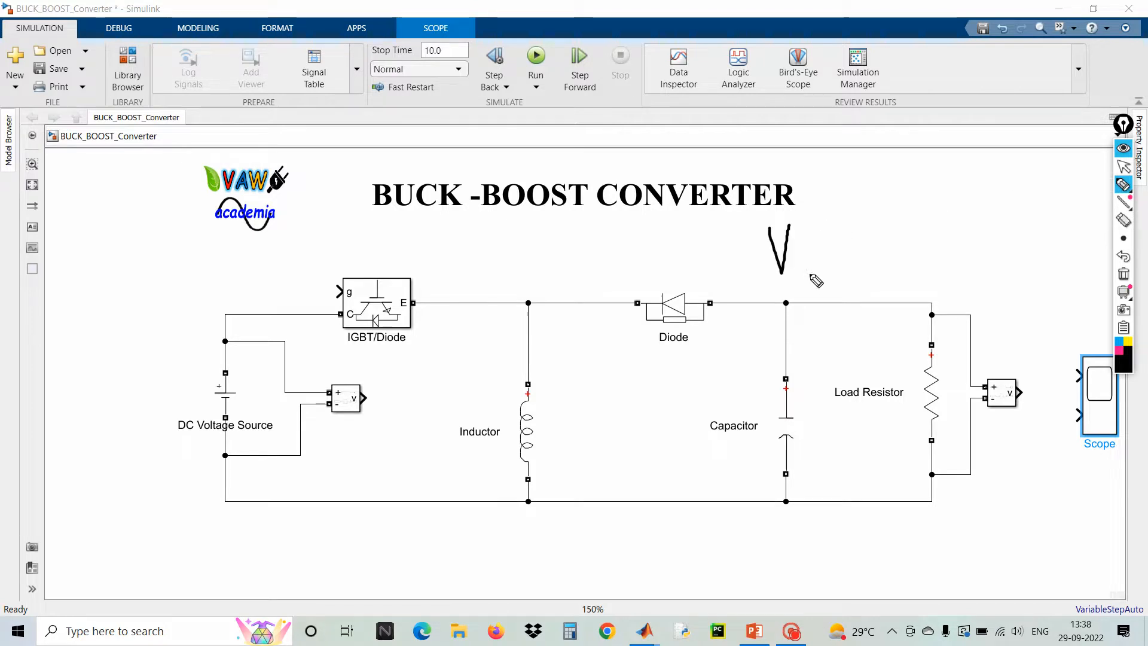
pyautogui.moveTo(798, 270)
pyautogui.mouseDown()
pyautogui.moveTo(813, 286)
pyautogui.moveTo(799, 271)
pyautogui.moveTo(842, 243)
pyautogui.moveTo(856, 254)
pyautogui.moveTo(918, 192)
pyautogui.moveTo(941, 245)
pyautogui.moveTo(955, 245)
pyautogui.mouseUp()
pyautogui.click(926, 212)
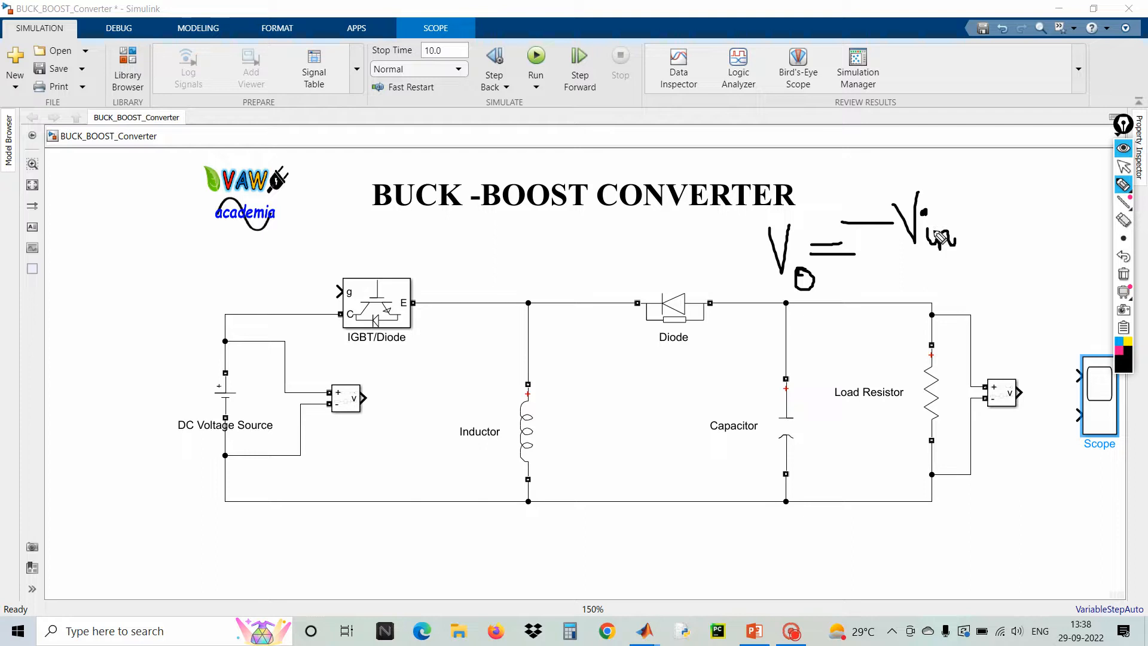
pyautogui.moveTo(975, 202)
pyautogui.mouseDown()
pyautogui.moveTo(969, 219)
pyautogui.moveTo(985, 209)
pyautogui.moveTo(1010, 219)
pyautogui.moveTo(1009, 177)
pyautogui.moveTo(1027, 220)
pyautogui.moveTo(1044, 203)
pyautogui.mouseUp()
pyautogui.moveTo(888, 267); pyautogui.dragTo(1057, 242)
pyautogui.moveTo(945, 271)
pyautogui.mouseDown()
pyautogui.moveTo(953, 317)
pyautogui.moveTo(989, 289)
pyautogui.moveTo(1021, 299)
pyautogui.moveTo(1016, 257)
pyautogui.moveTo(1045, 292)
pyautogui.mouseUp()
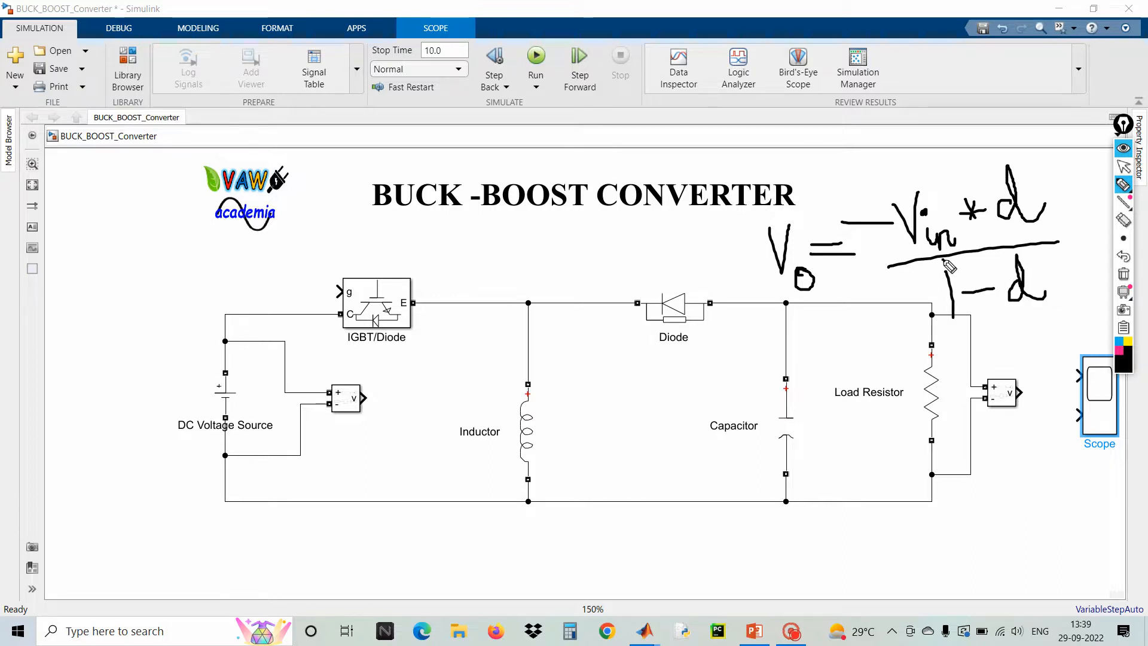
pyautogui.moveTo(945, 258); pyautogui.dragTo(950, 310)
pyautogui.moveTo(1039, 252); pyautogui.dragTo(1050, 310)
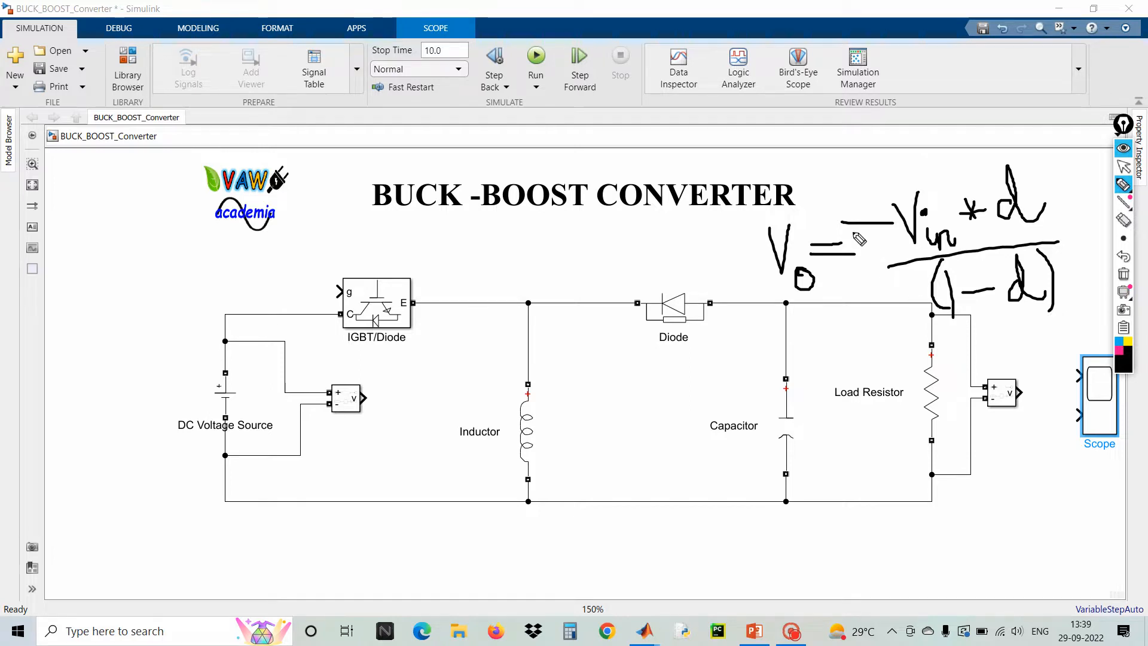
# Step: Circle the formula's minus sign in blue and clear all pen annotations from the screen
pyautogui.moveTo(856, 238); pyautogui.dragTo(859, 238)
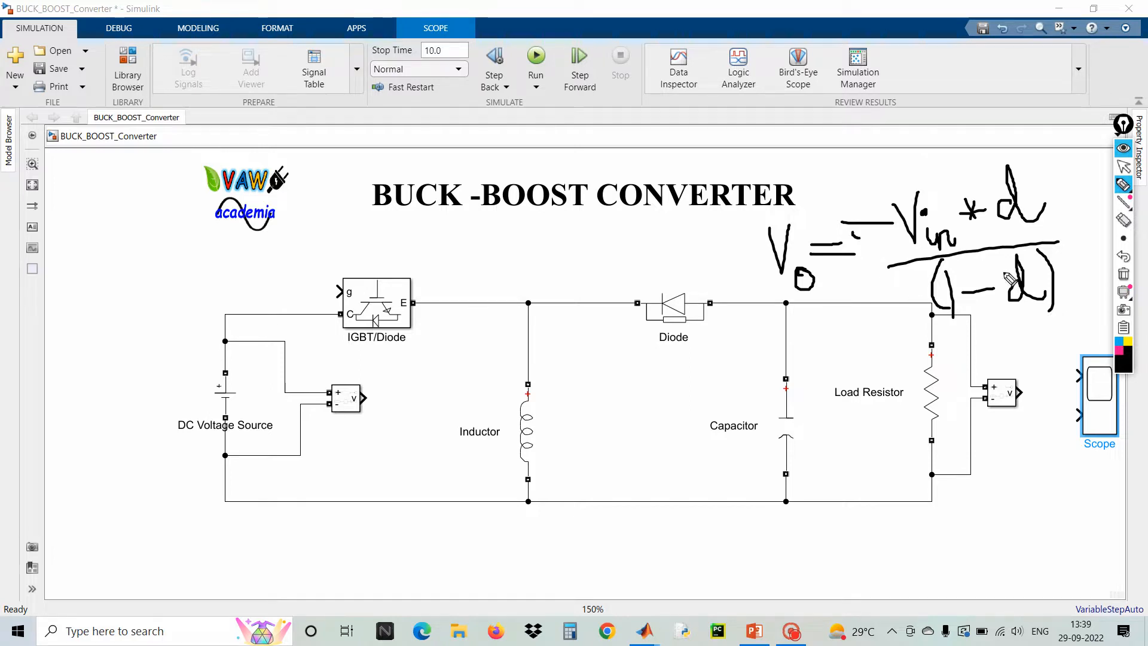
pyautogui.click(1118, 342)
pyautogui.moveTo(854, 238)
pyautogui.mouseDown()
pyautogui.moveTo(897, 220)
pyautogui.moveTo(834, 210)
pyautogui.moveTo(872, 246)
pyautogui.mouseUp()
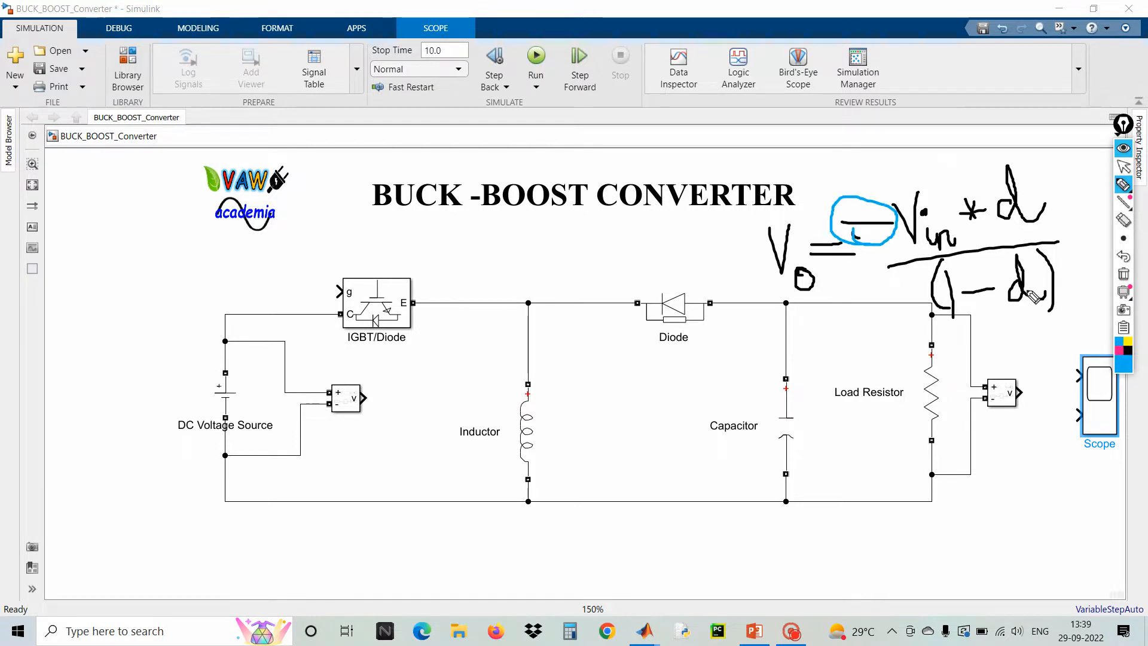
pyautogui.click(1123, 274)
pyautogui.moveTo(1123, 186)
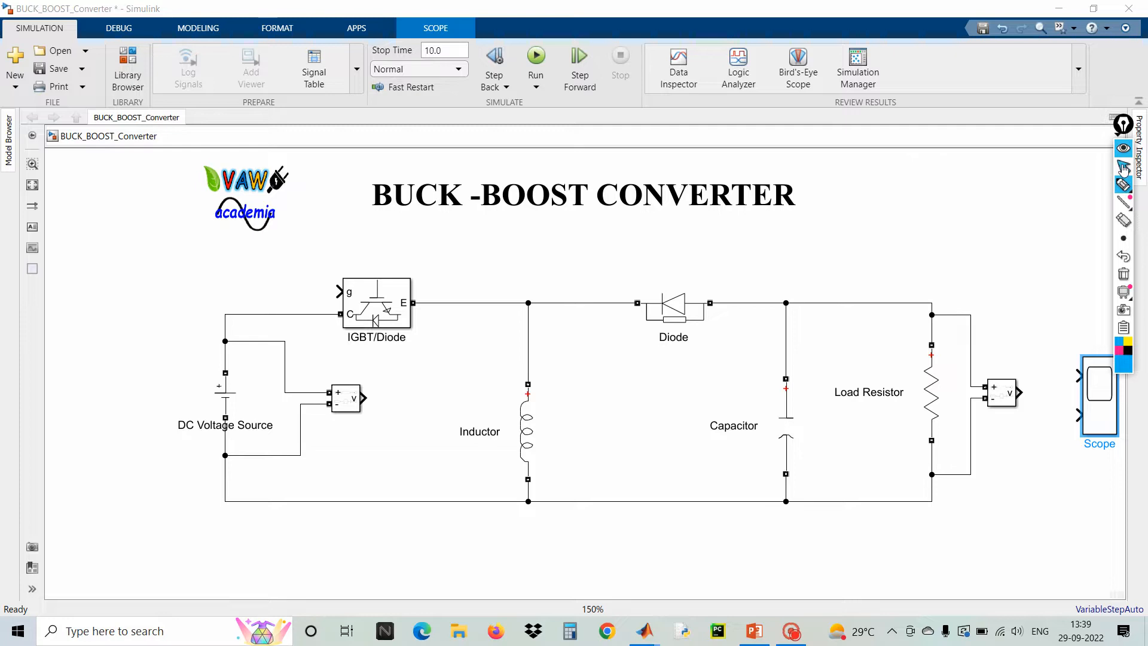
pyautogui.click(1123, 166)
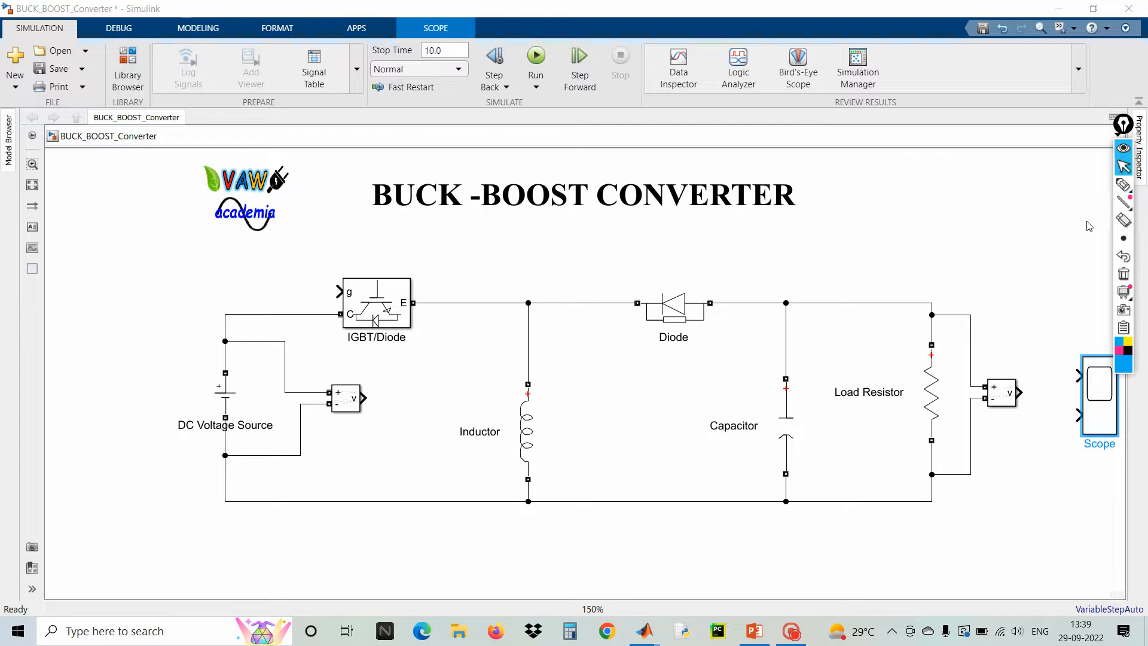
# Step: Add an Abs block and place it between the load's Voltage Measurement and the Scope, slightly below them
pyautogui.click(990, 273)
pyautogui.doubleClick(987, 269)
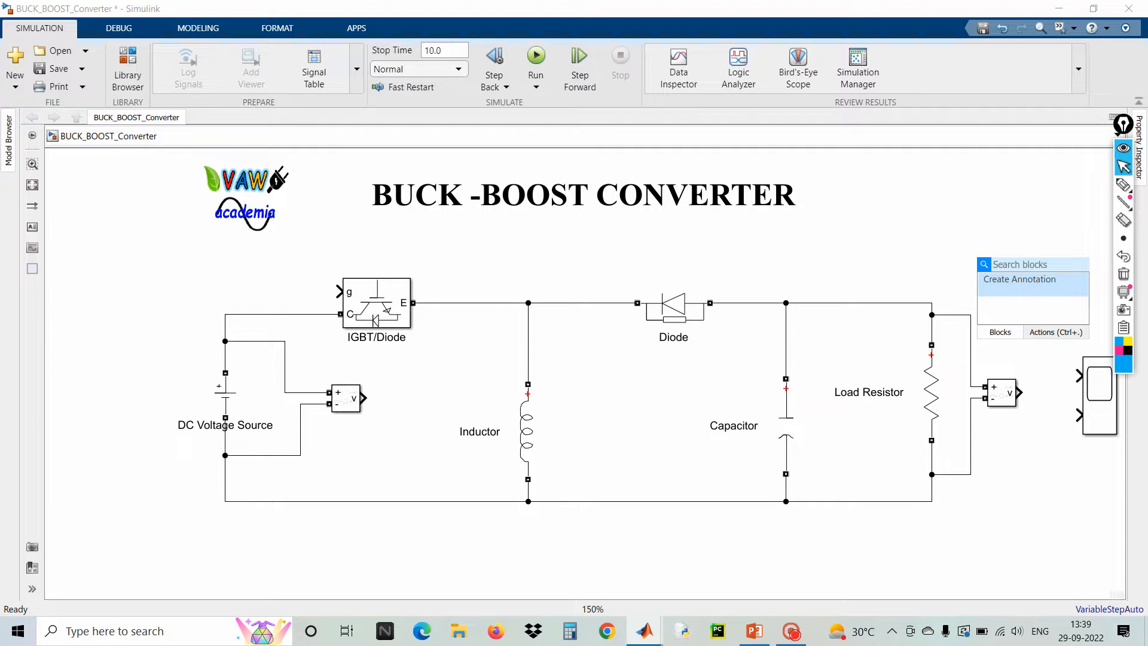
pyautogui.write('abs')
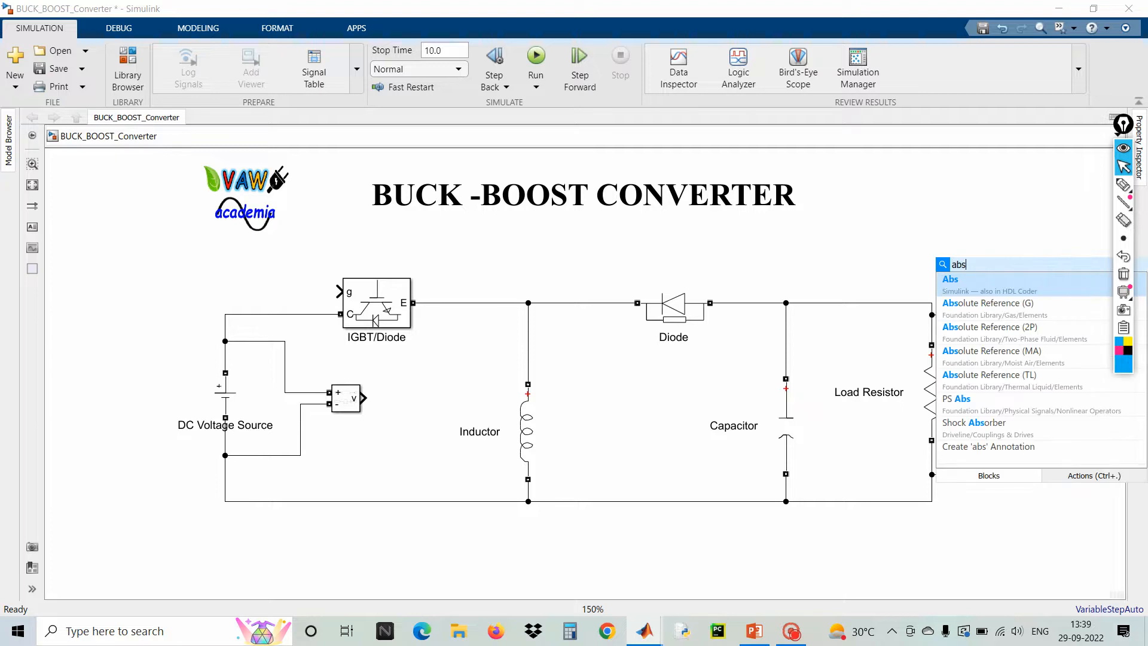
pyautogui.click(1008, 290)
pyautogui.moveTo(1008, 290); pyautogui.dragTo(1060, 449)
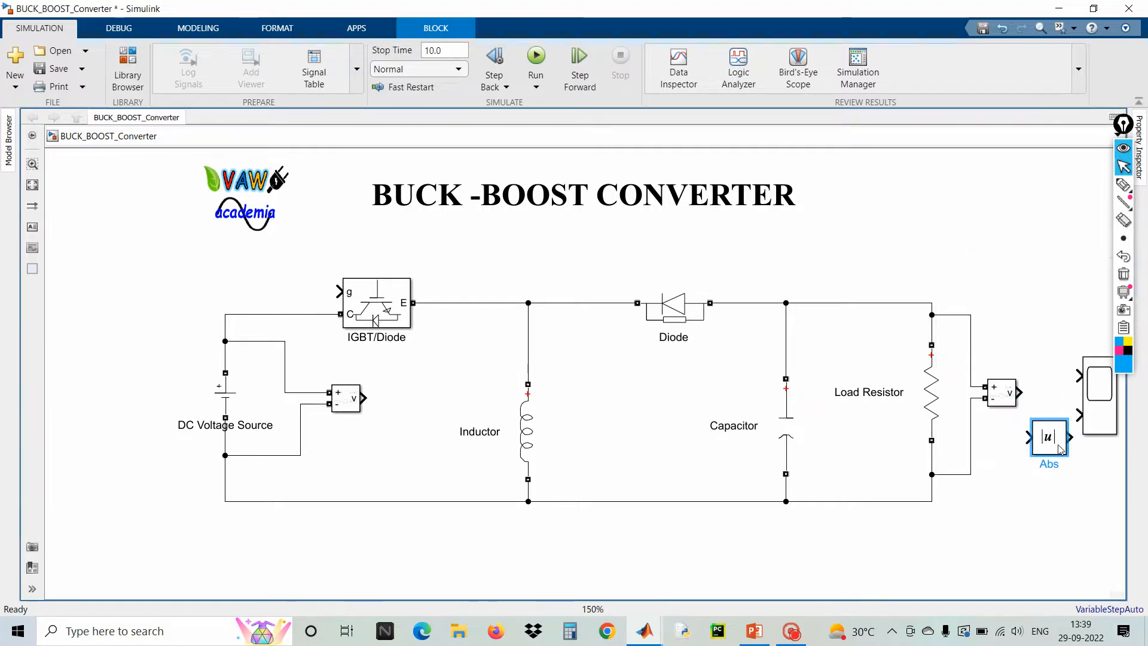
# Step: Shift the whole converter circuit left and reposition the Abs block midway between the load's Voltage Measurement and the Scope
pyautogui.click(1109, 409)
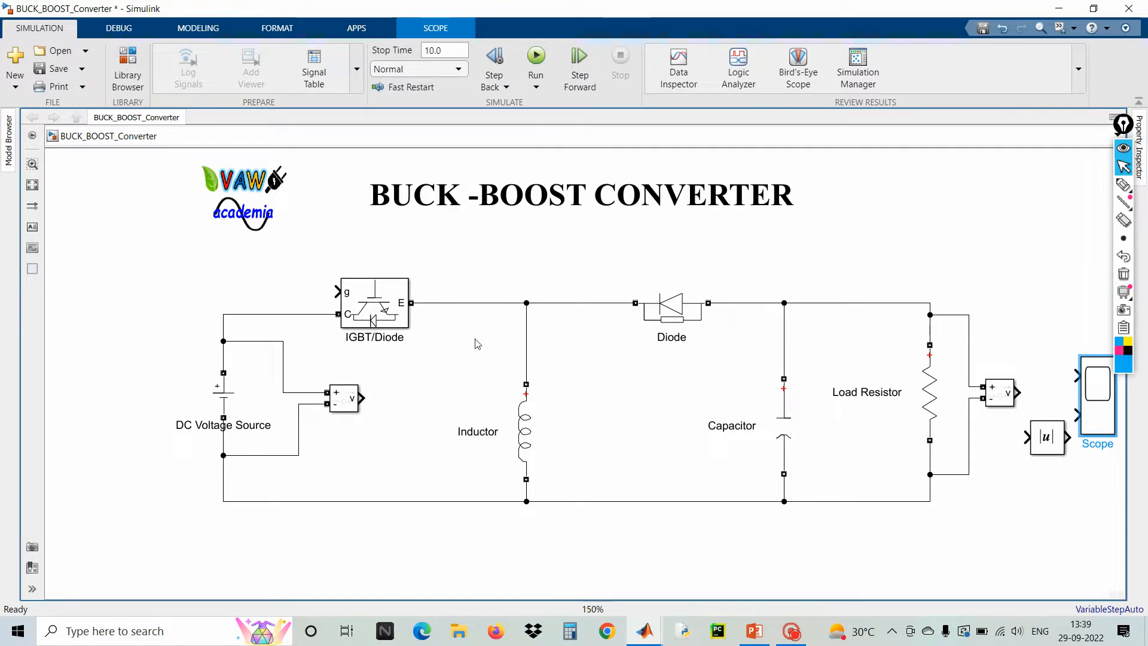
pyautogui.moveTo(142, 270); pyautogui.dragTo(985, 527)
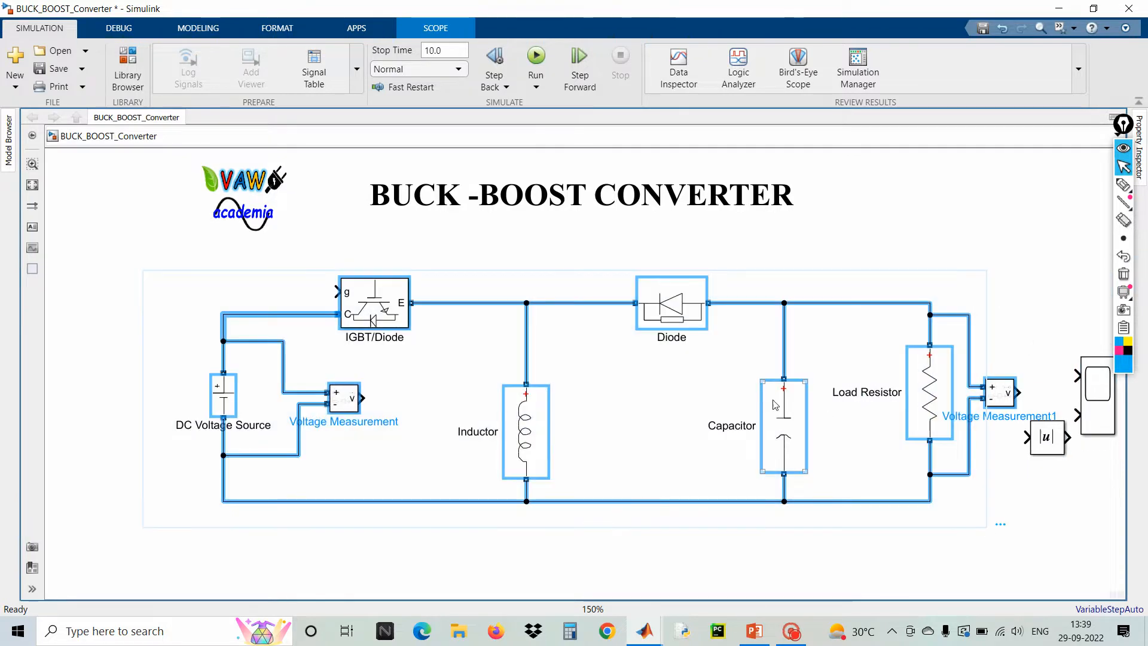
pyautogui.moveTo(766, 395); pyautogui.dragTo(669, 393)
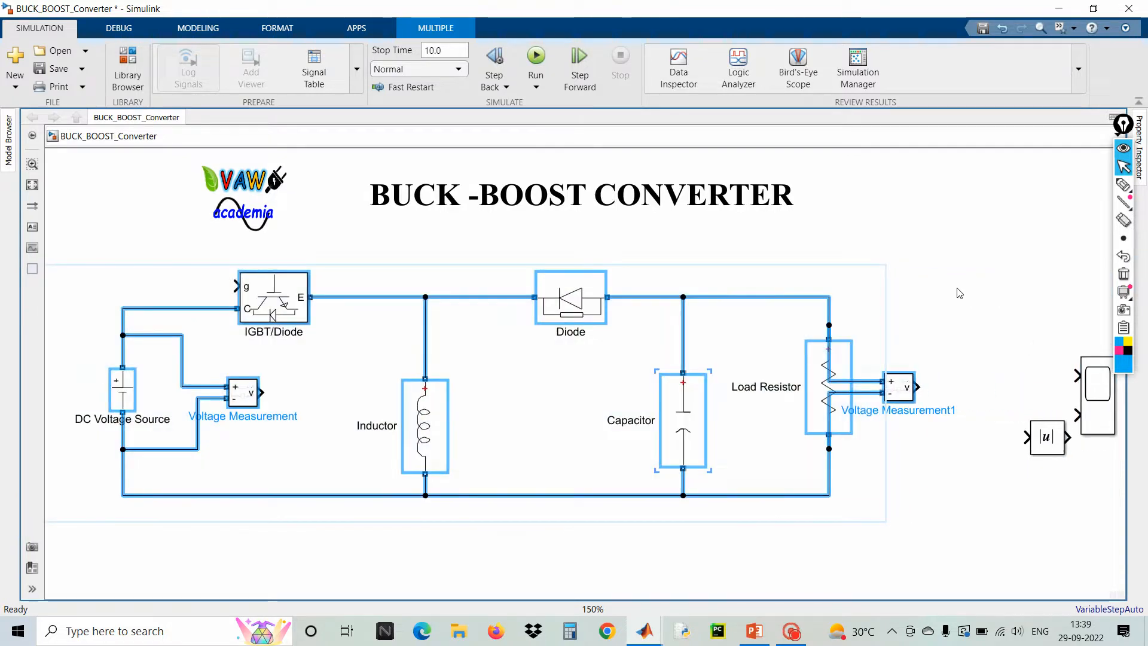
pyautogui.click(1047, 432)
pyautogui.moveTo(1048, 432); pyautogui.dragTo(993, 443)
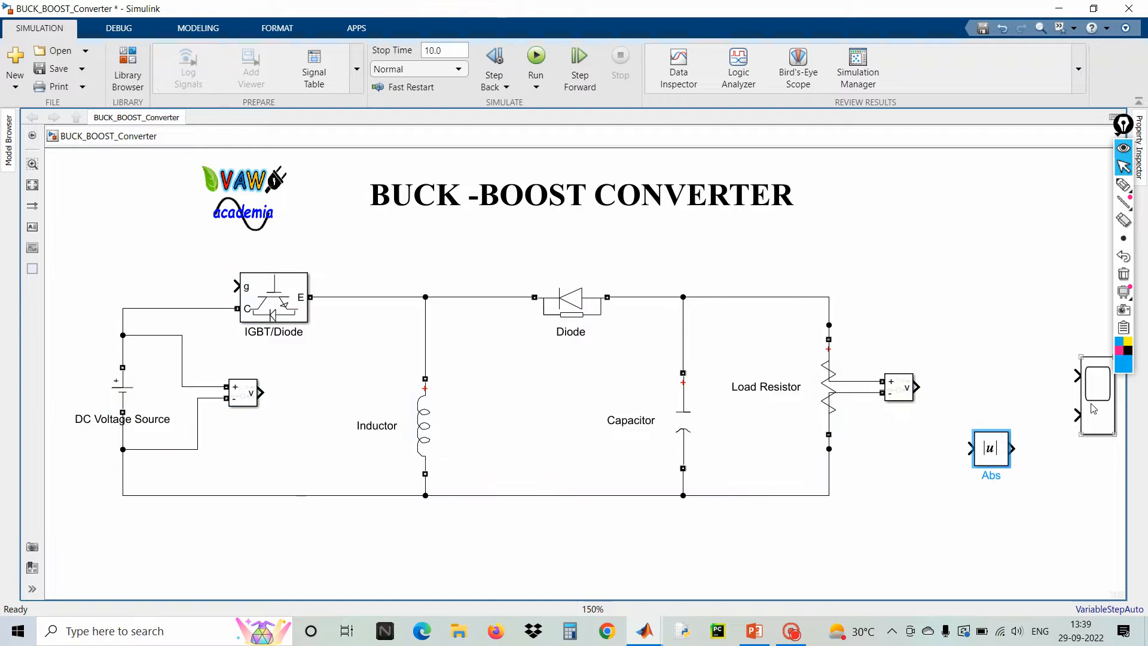
# Step: Wire the source's Voltage Measurement to the Scope's first input and the load's Voltage Measurement through Abs to the second input
pyautogui.moveTo(1098, 392); pyautogui.dragTo(261, 393)
pyautogui.click(551, 447)
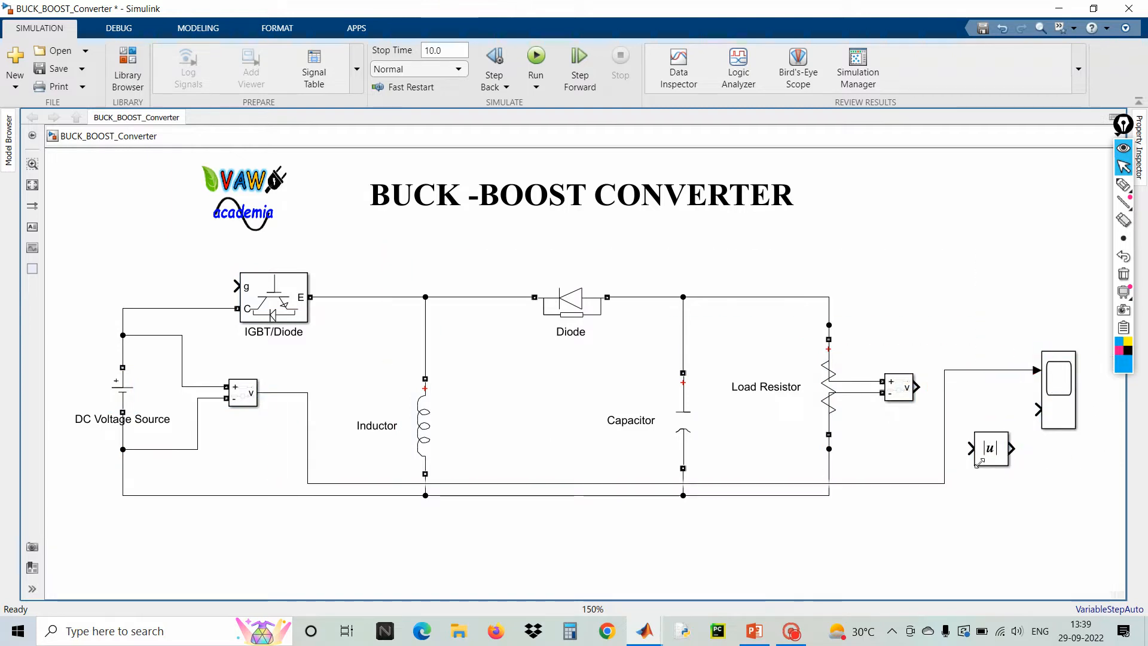
pyautogui.moveTo(981, 448); pyautogui.dragTo(981, 404)
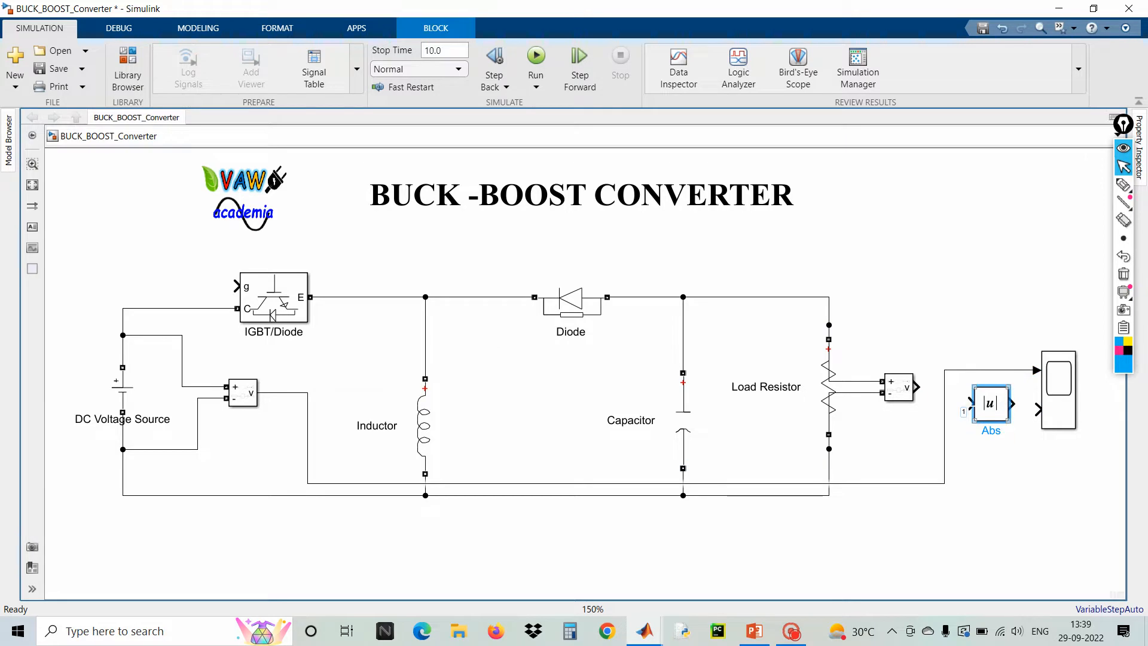
pyautogui.moveTo(916, 387); pyautogui.dragTo(967, 405)
pyautogui.click(1003, 416)
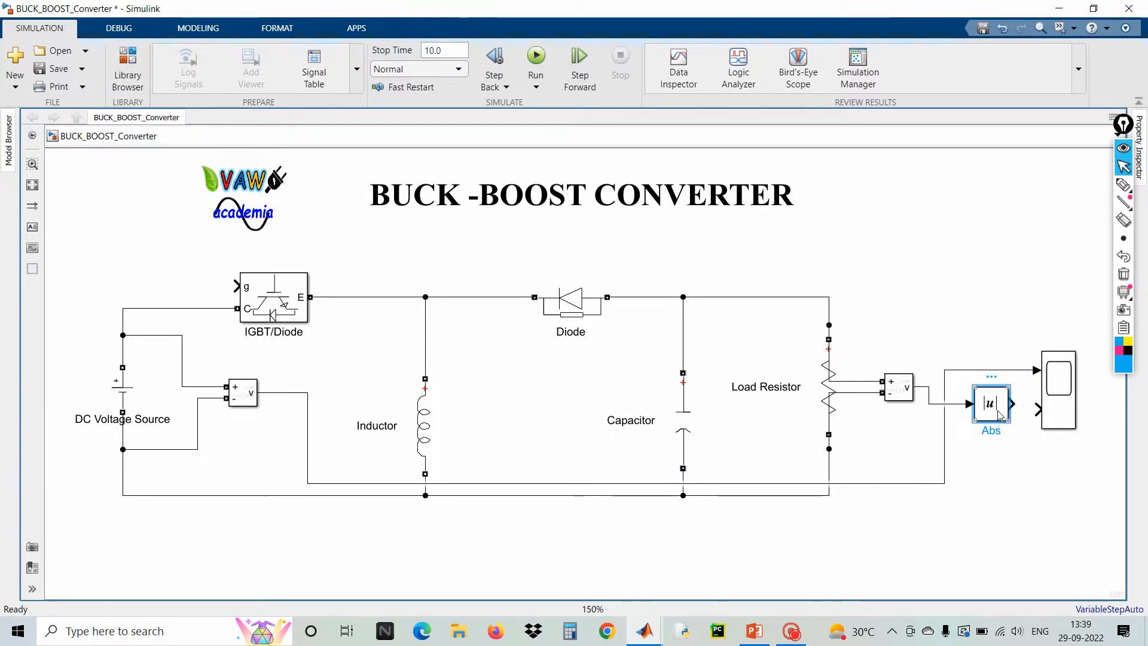
pyautogui.click(1009, 372)
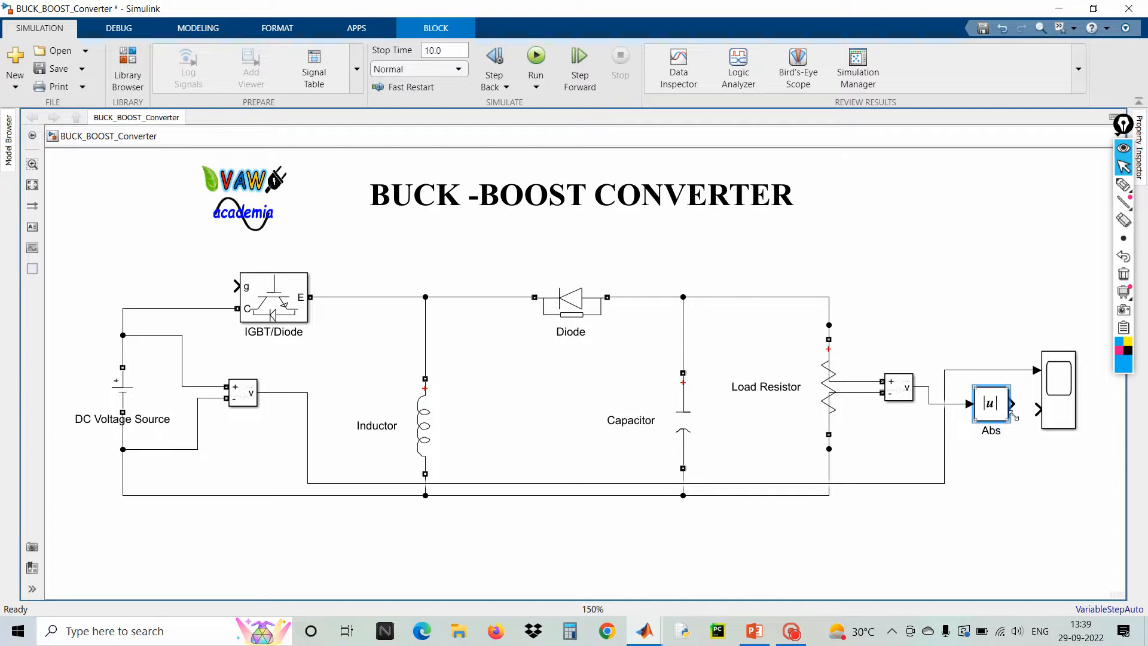
pyautogui.moveTo(1012, 404); pyautogui.dragTo(1061, 411)
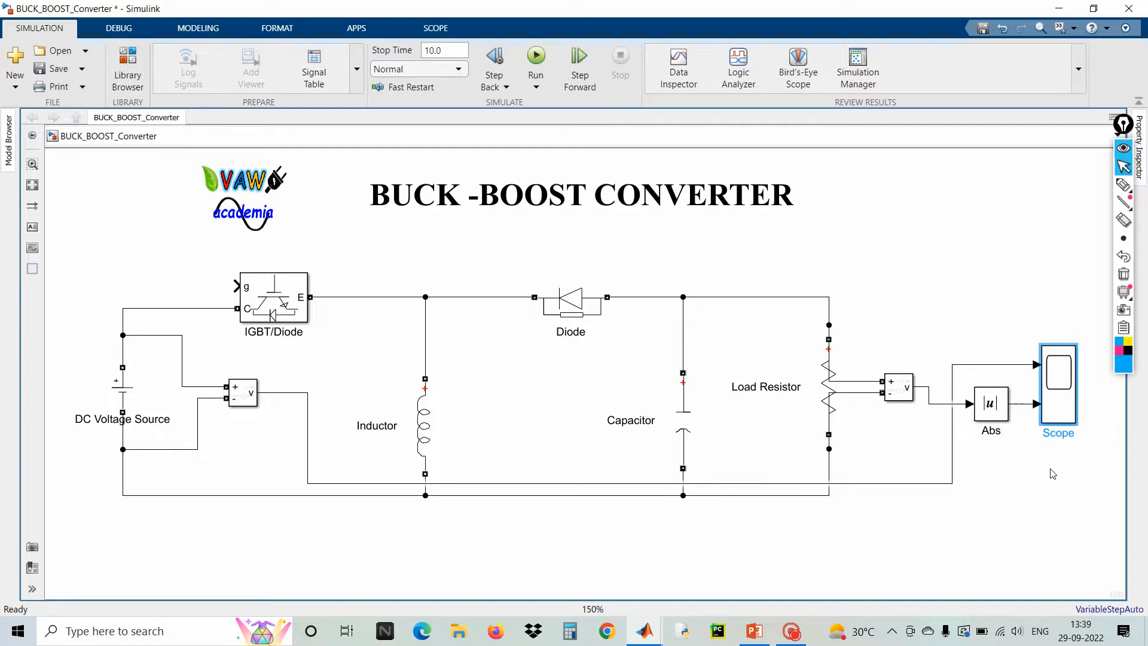
# Step: Reroute the source voltage signal line just below the Diode, and shift the Diode and Capacitor left toward the Inductor
pyautogui.click(923, 489)
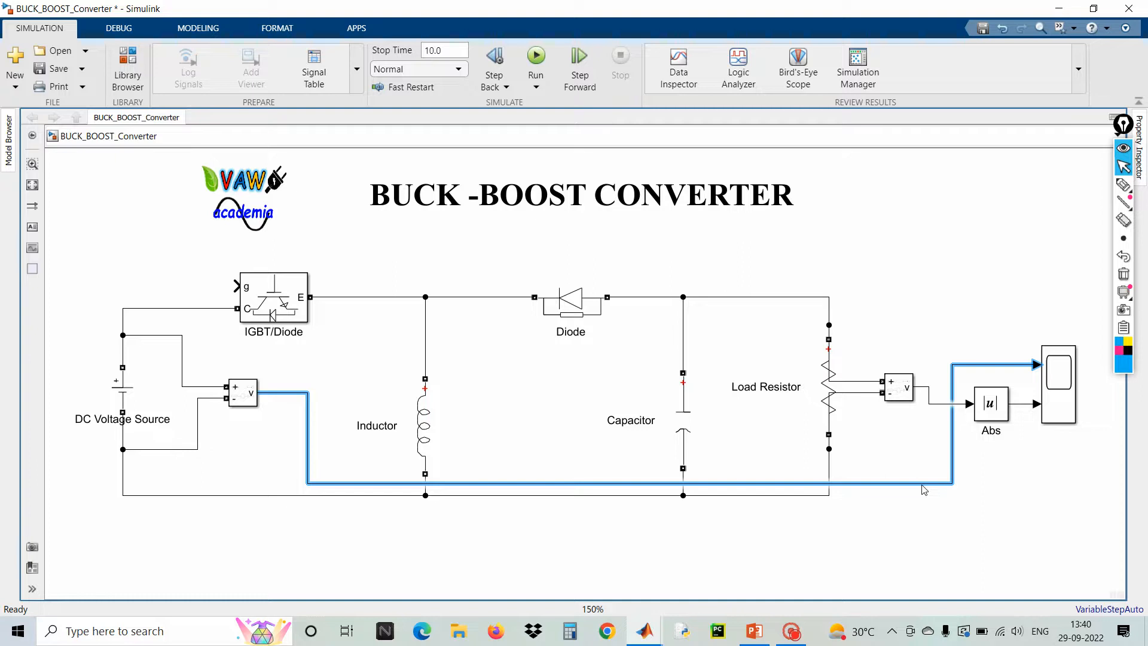
pyautogui.moveTo(924, 489); pyautogui.dragTo(930, 346)
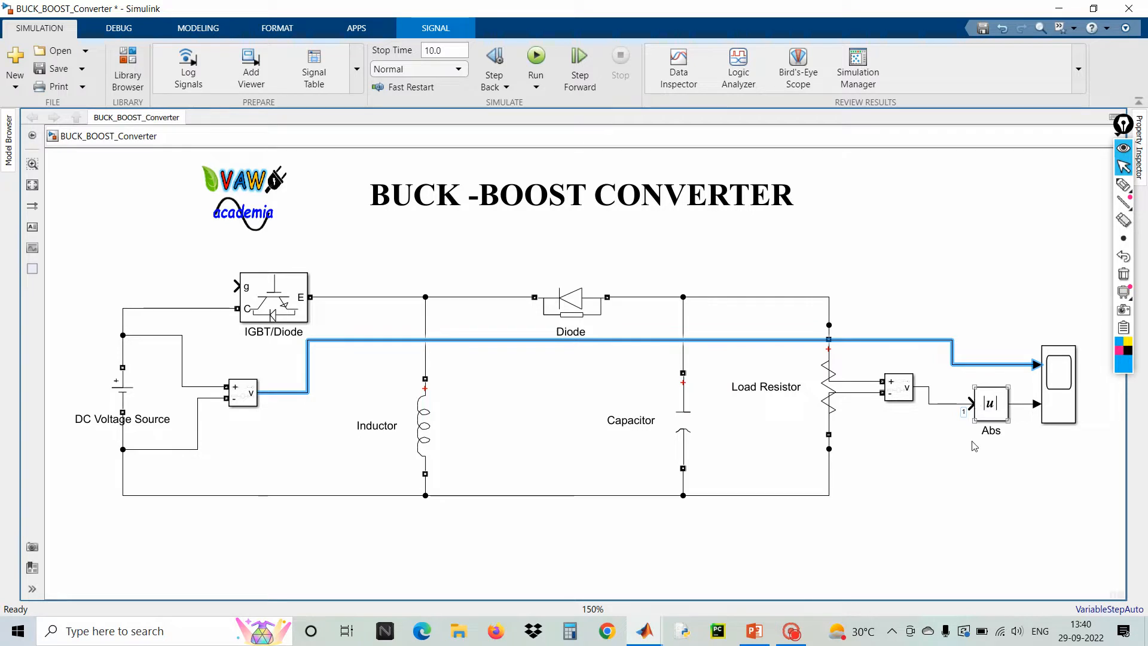
pyautogui.moveTo(576, 310); pyautogui.dragTo(521, 310)
pyautogui.moveTo(678, 396); pyautogui.dragTo(611, 380)
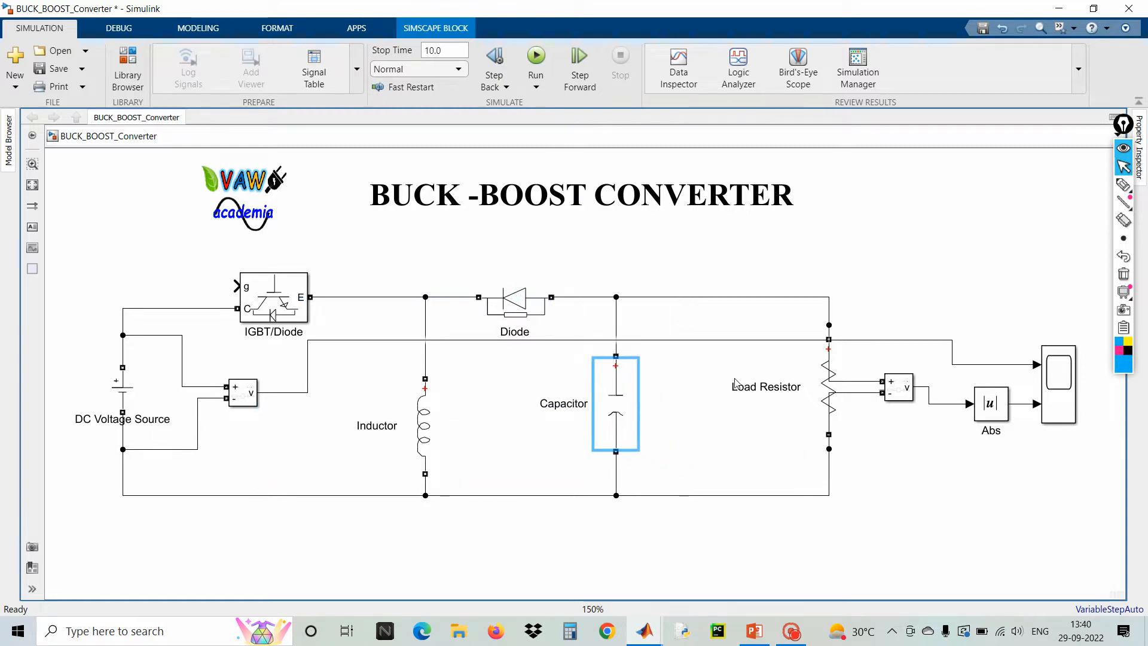
# Step: Move the Load Resistor left toward the Capacitor and realign its upper and lower circuit wires with its terminals
pyautogui.moveTo(826, 383); pyautogui.dragTo(741, 387)
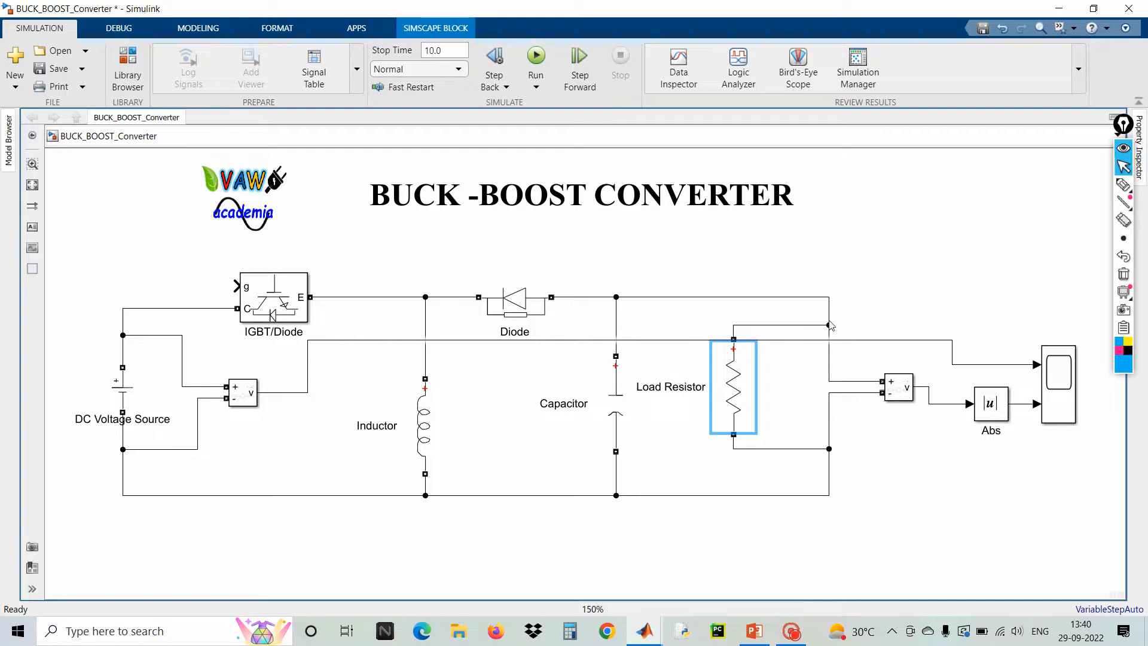
pyautogui.moveTo(830, 316); pyautogui.dragTo(735, 321)
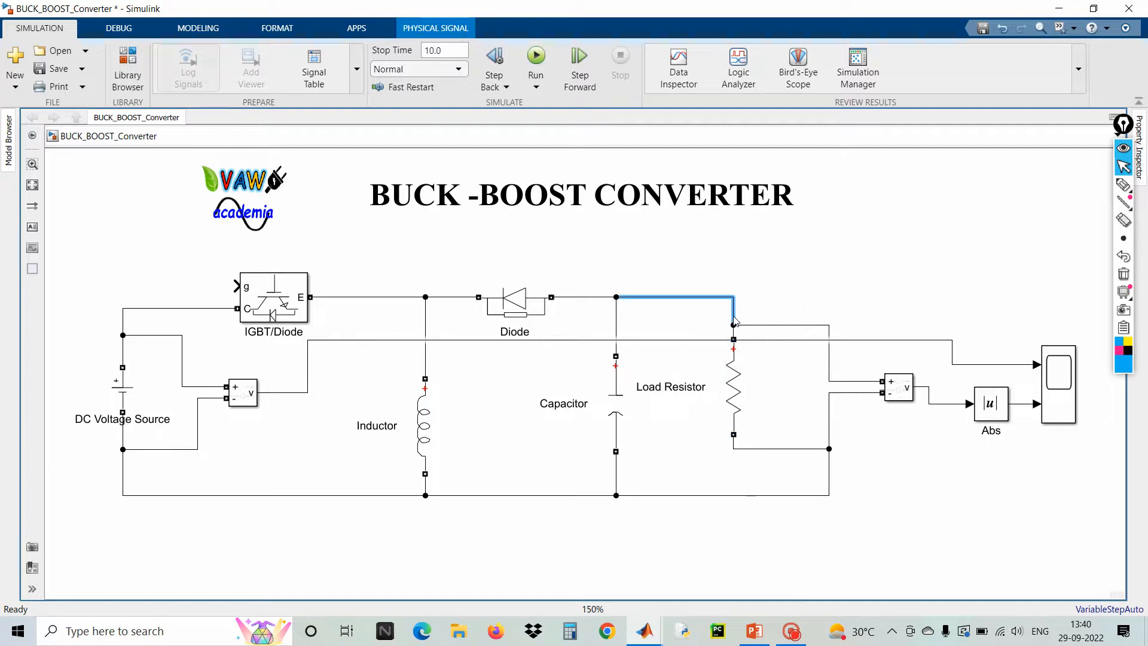
pyautogui.moveTo(829, 469); pyautogui.dragTo(730, 472)
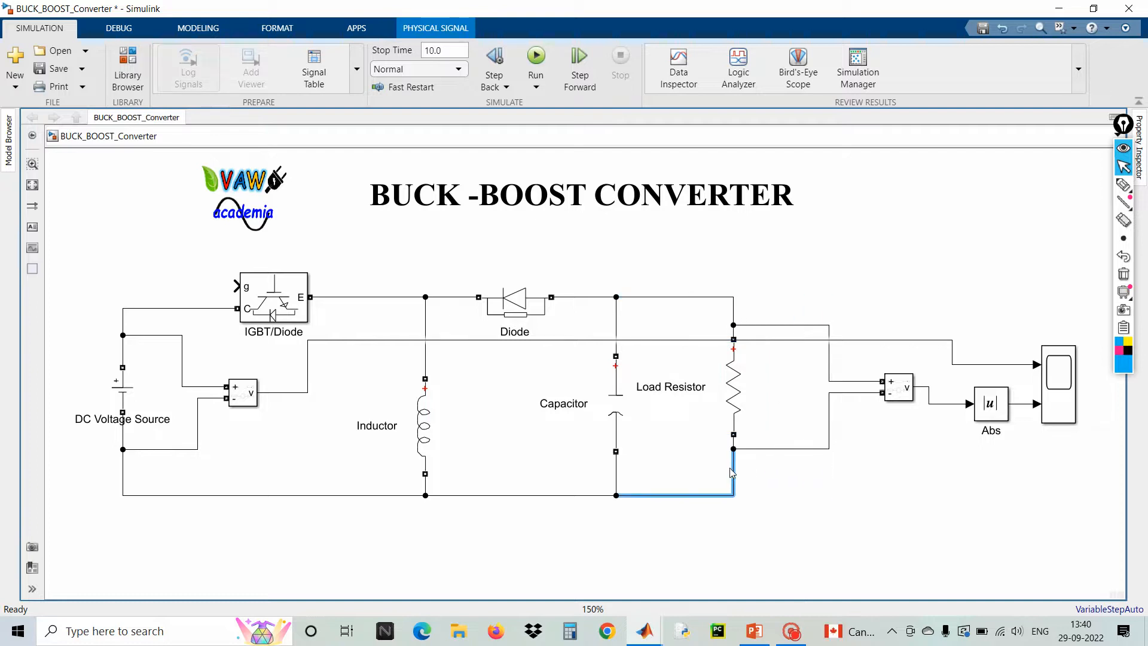
# Step: Handwrite "d>50" in blue ink beside the diagram title and put a tick mark above the word BOOST
pyautogui.click(888, 477)
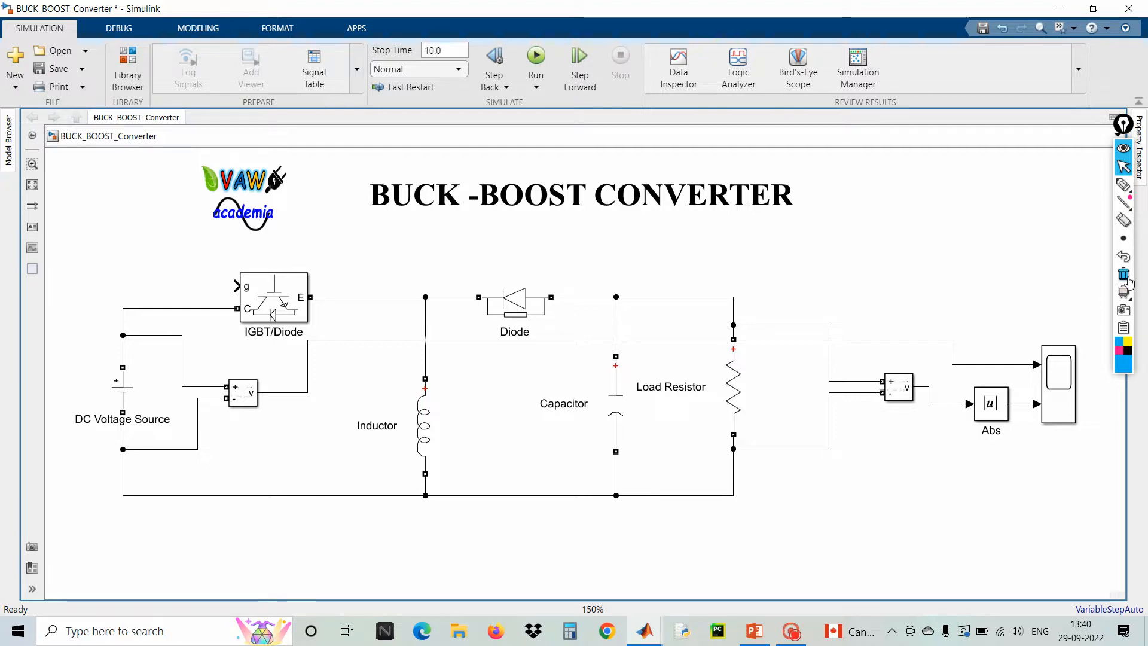
pyautogui.click(1123, 185)
pyautogui.moveTo(862, 173)
pyautogui.mouseDown()
pyautogui.moveTo(852, 171)
pyautogui.moveTo(889, 201)
pyautogui.mouseUp()
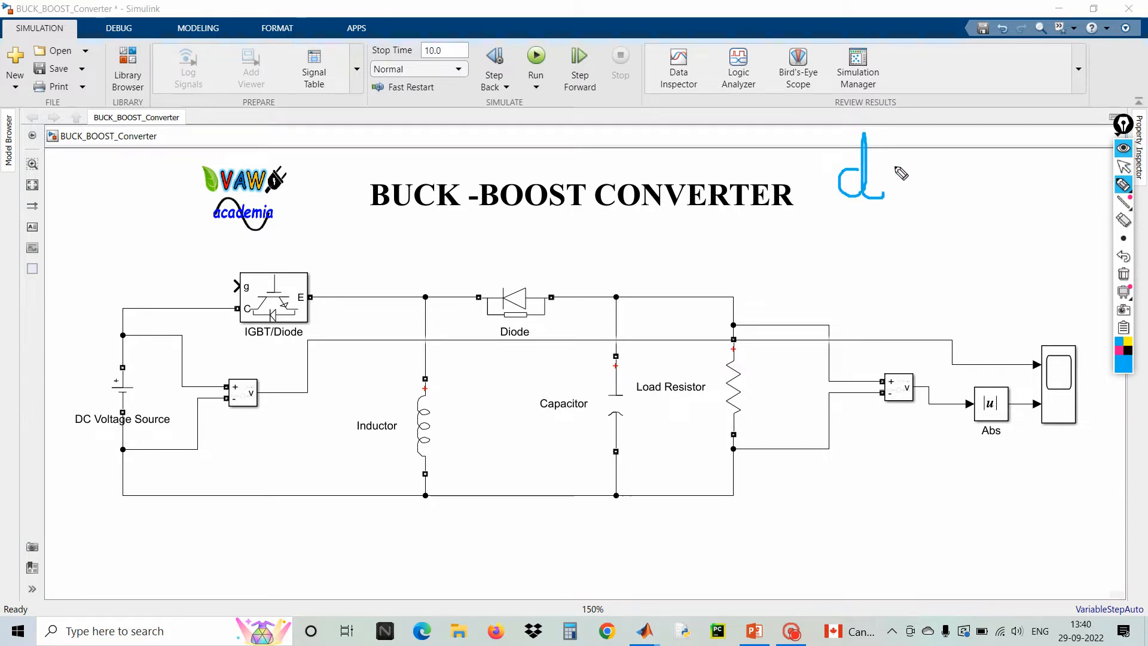
pyautogui.moveTo(891, 157)
pyautogui.mouseDown()
pyautogui.moveTo(931, 173)
pyautogui.moveTo(888, 197)
pyautogui.mouseUp()
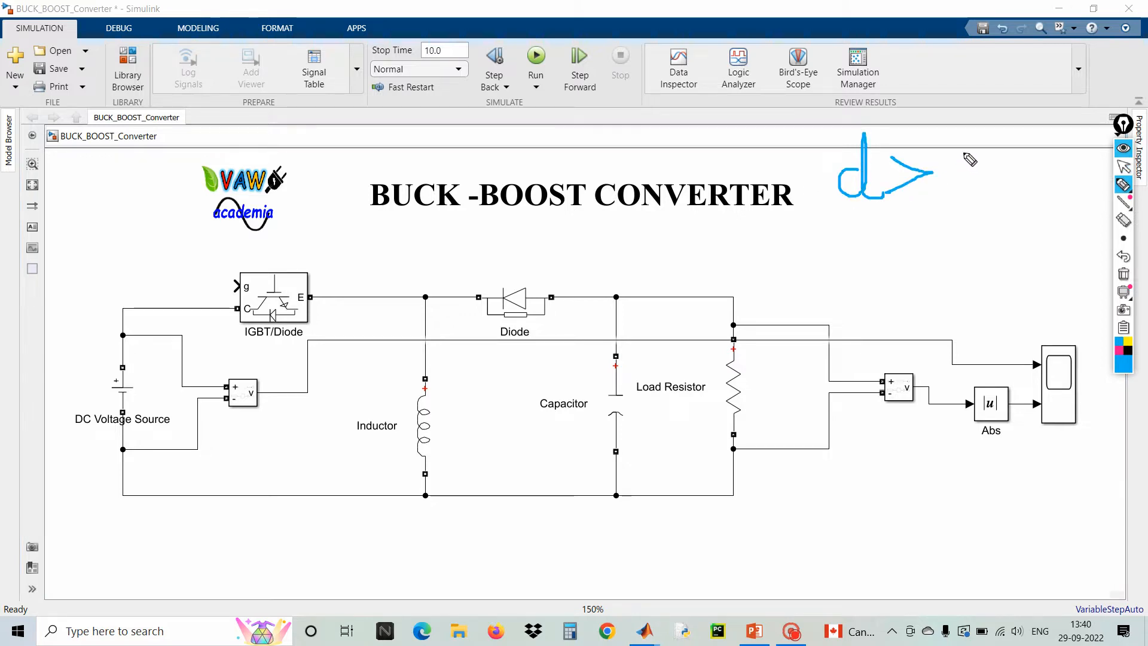
pyautogui.moveTo(946, 155)
pyautogui.mouseDown()
pyautogui.moveTo(963, 183)
pyautogui.moveTo(938, 192)
pyautogui.moveTo(992, 151)
pyautogui.moveTo(1004, 174)
pyautogui.moveTo(1003, 153)
pyautogui.mouseUp()
pyautogui.moveTo(511, 160); pyautogui.dragTo(603, 128)
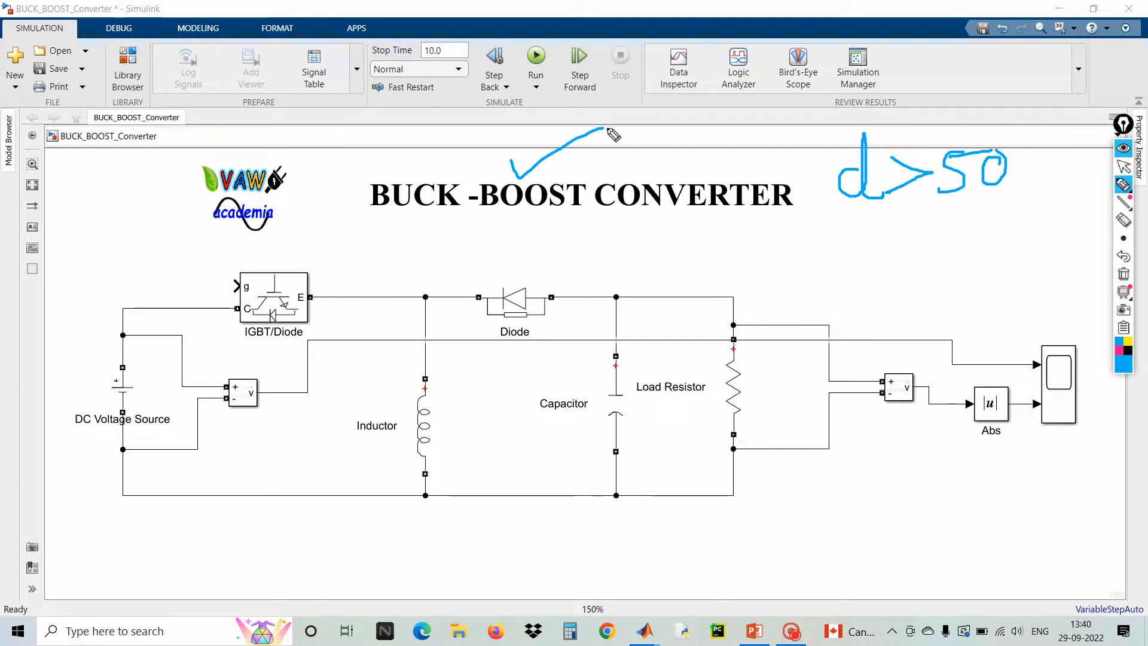
# Step: Handwrite "d<50" in black ink below the blue note, tick the word BUCK, and erase all ink annotations
pyautogui.click(1127, 349)
pyautogui.moveTo(856, 243); pyautogui.dragTo(850, 264)
pyautogui.moveTo(861, 206)
pyautogui.mouseDown()
pyautogui.moveTo(861, 256)
pyautogui.moveTo(929, 258)
pyautogui.mouseUp()
pyautogui.moveTo(958, 216)
pyautogui.mouseDown()
pyautogui.moveTo(954, 257)
pyautogui.moveTo(994, 219)
pyautogui.moveTo(1020, 257)
pyautogui.moveTo(1031, 248)
pyautogui.mouseUp()
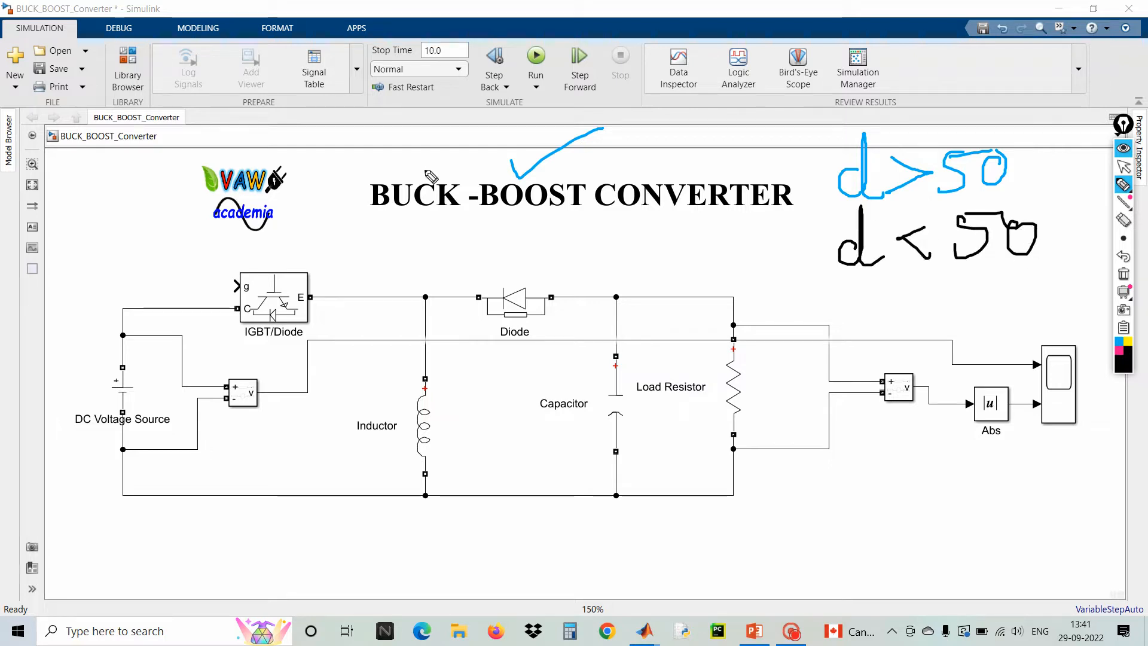
pyautogui.moveTo(386, 154)
pyautogui.mouseDown()
pyautogui.moveTo(398, 177)
pyautogui.moveTo(465, 100)
pyautogui.mouseUp()
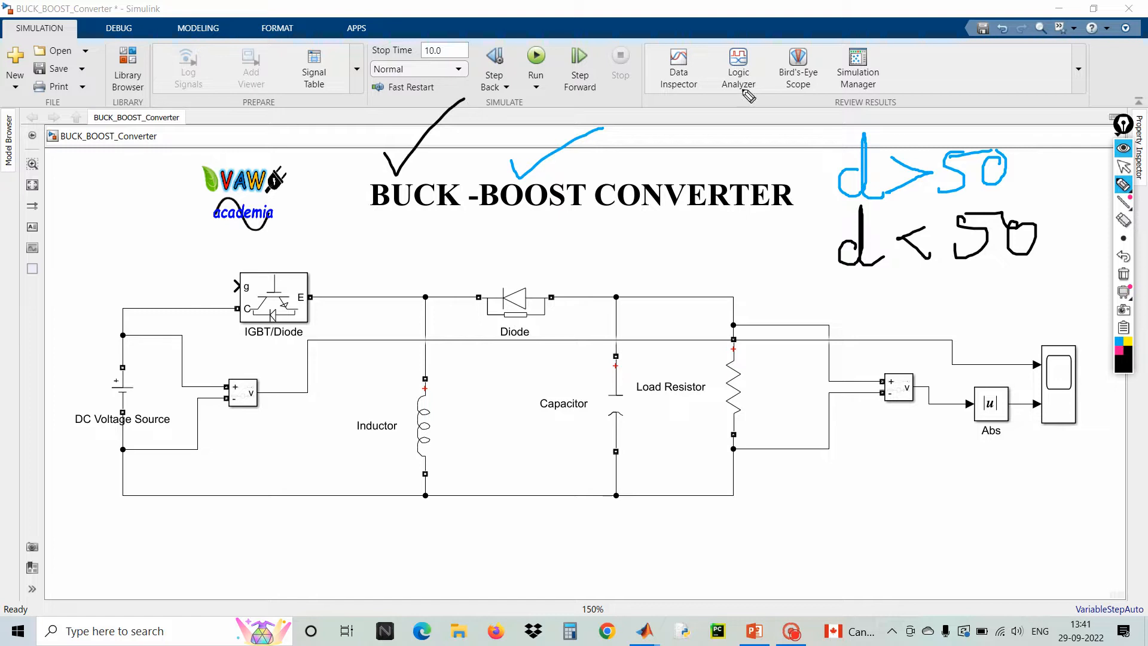
pyautogui.click(1130, 278)
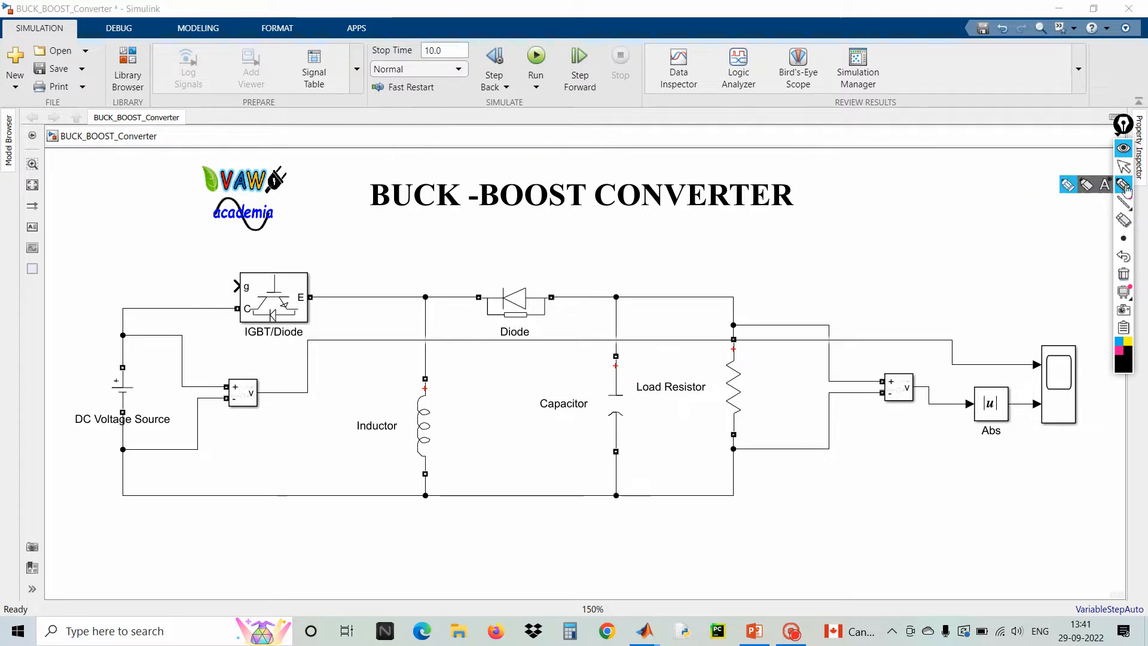
pyautogui.click(1123, 166)
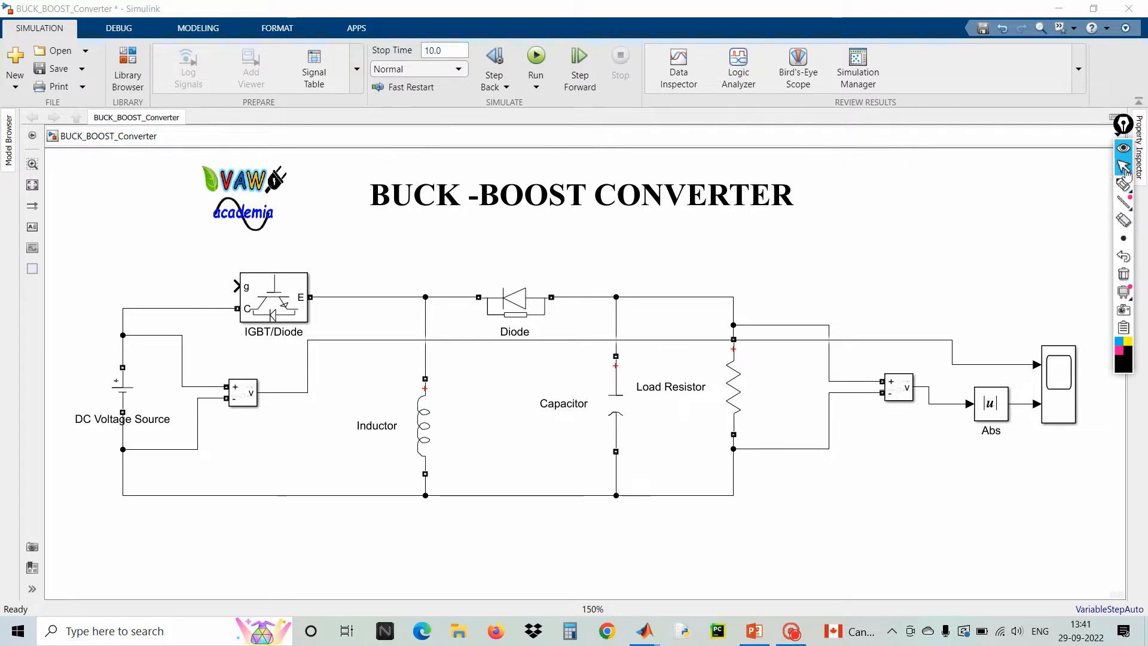
# Step: Add a Pulse Generator block above the DC Voltage Source and wire its output to the IGBT/Diode's gate input g
pyautogui.doubleClick(173, 269)
pyautogui.write('pus')
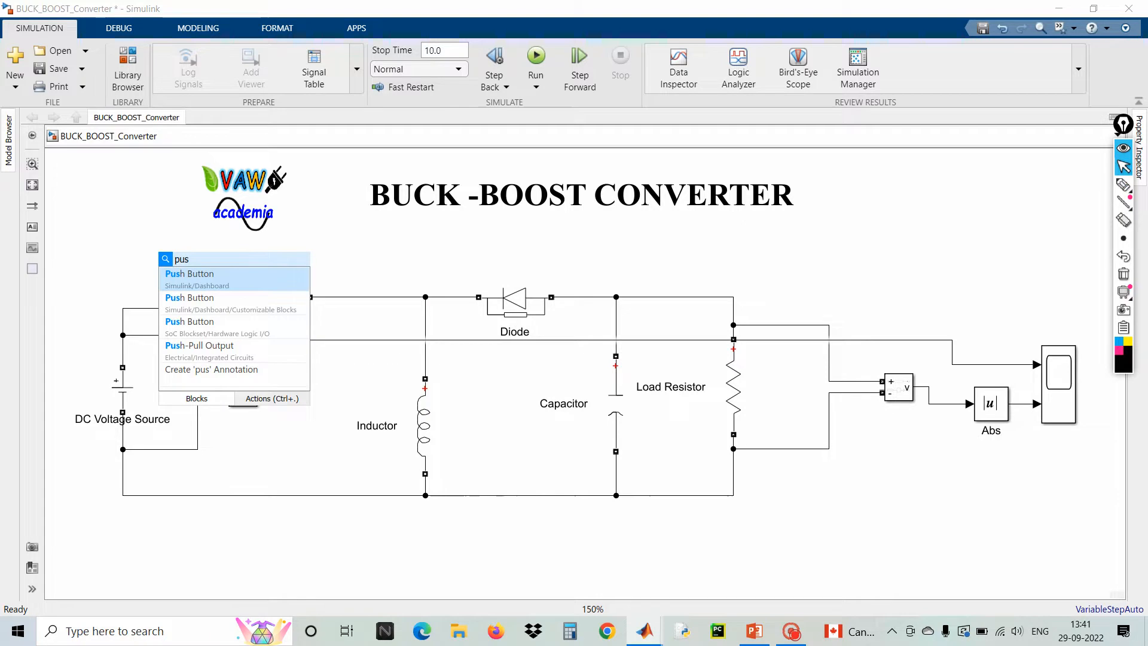
pyautogui.press('BackSpace')
pyautogui.write('lse')
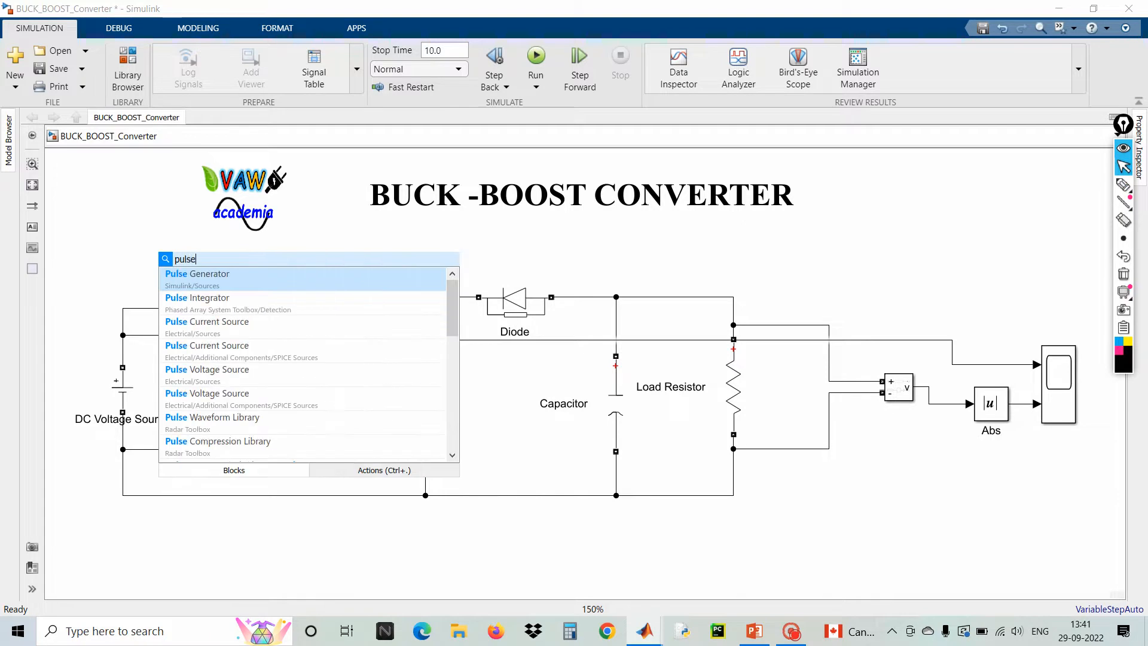
pyautogui.click(199, 285)
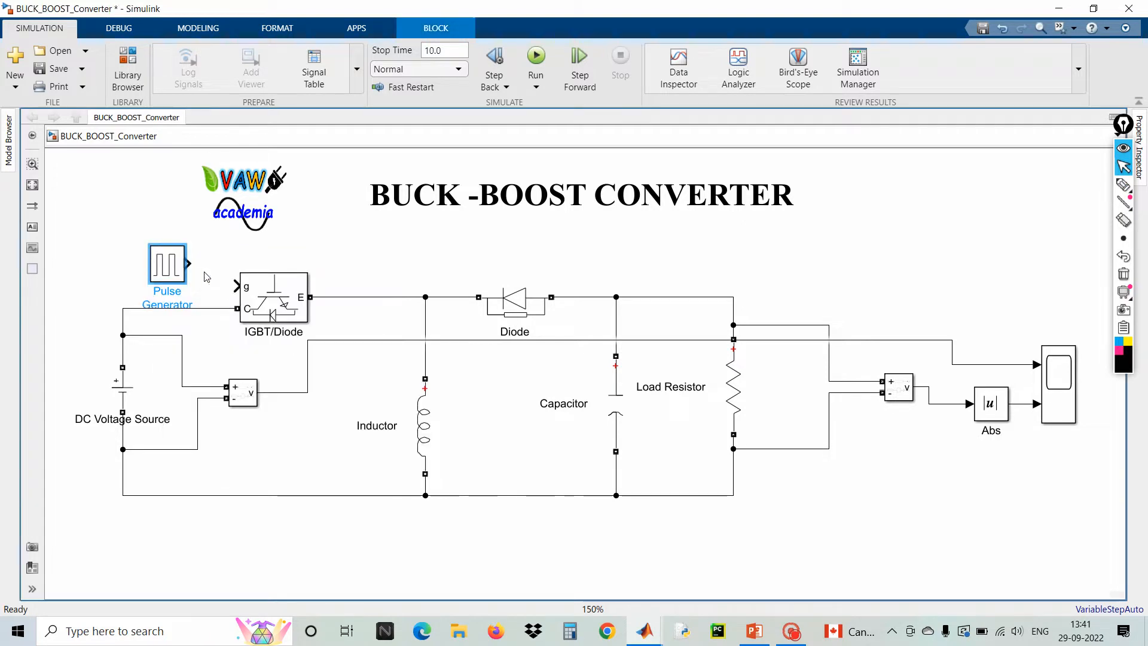
pyautogui.moveTo(187, 262); pyautogui.dragTo(235, 286)
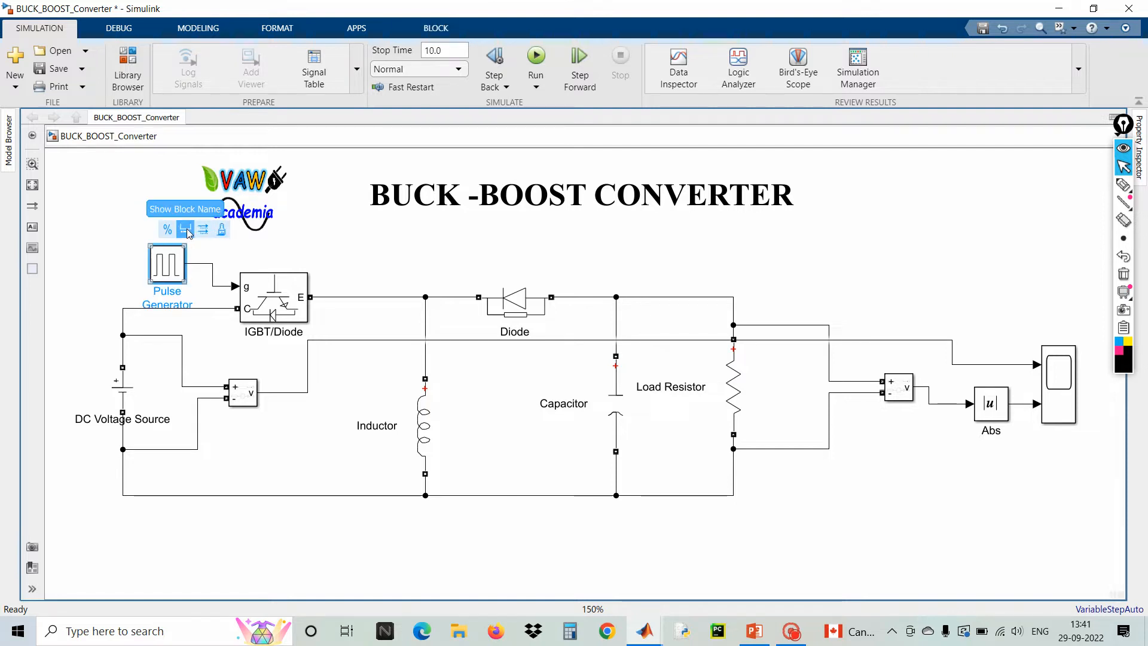
# Step: Keep the Pulse Generator's block name displayed and move the block slightly up, clear of the collector wire
pyautogui.click(184, 230)
pyautogui.click(359, 250)
pyautogui.moveTo(158, 269); pyautogui.dragTo(157, 258)
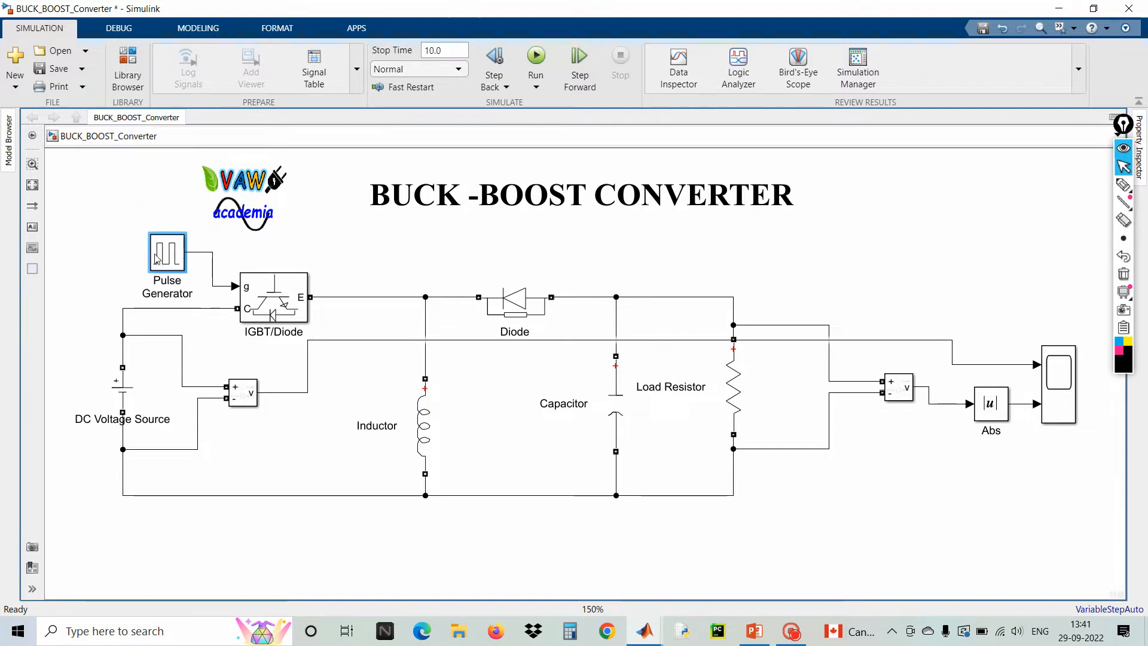
# Step: In the maximized Scope's style settings, choose white for the figure and axes backgrounds and black for the axes foreground
pyautogui.click(1062, 394)
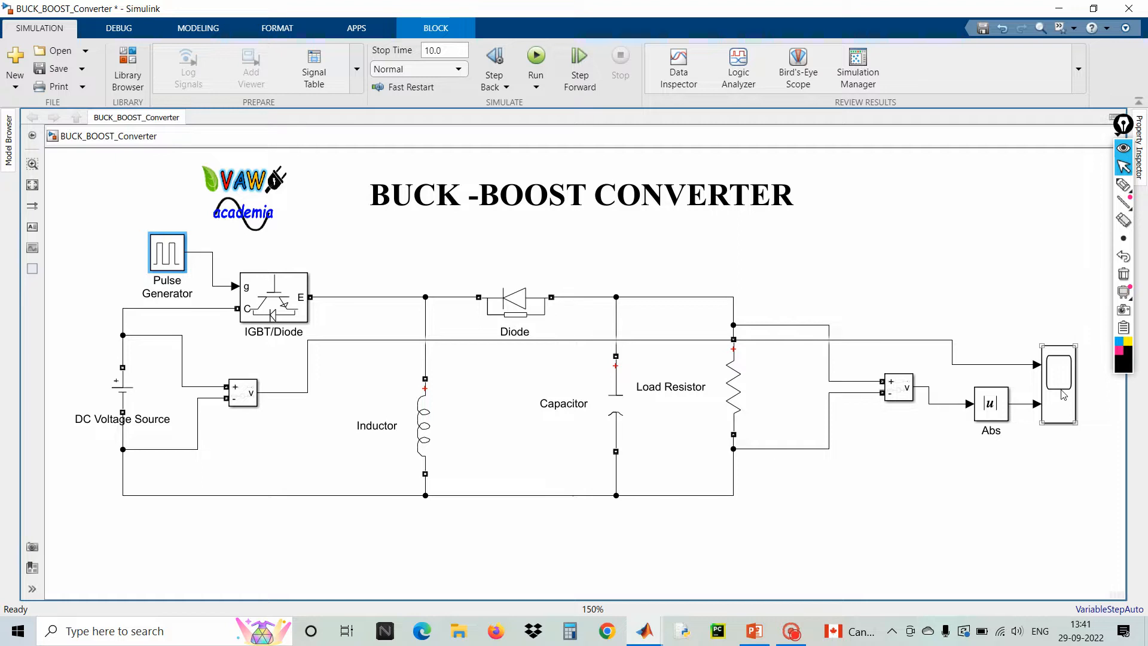
pyautogui.doubleClick(1063, 394)
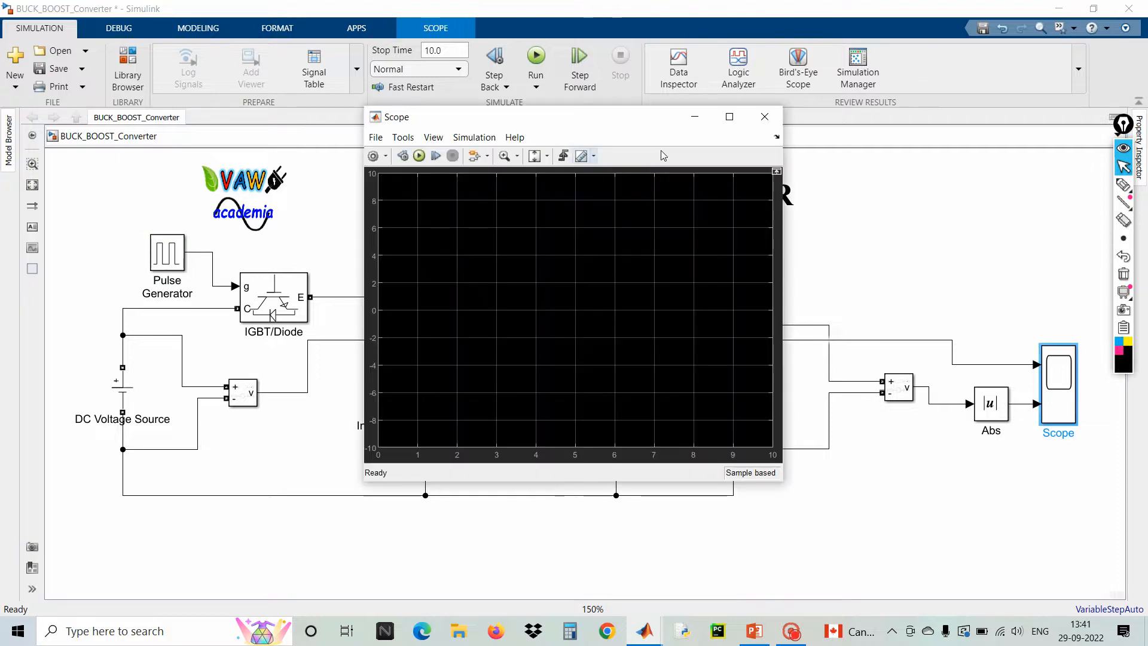
pyautogui.click(729, 116)
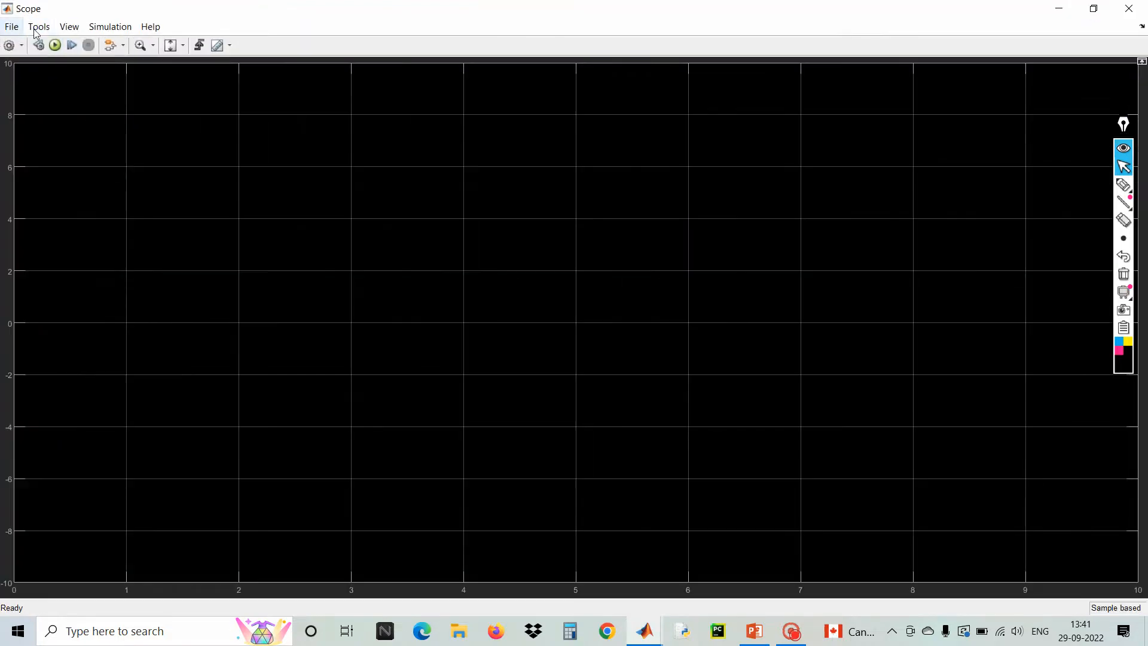
pyautogui.click(69, 27)
pyautogui.click(113, 72)
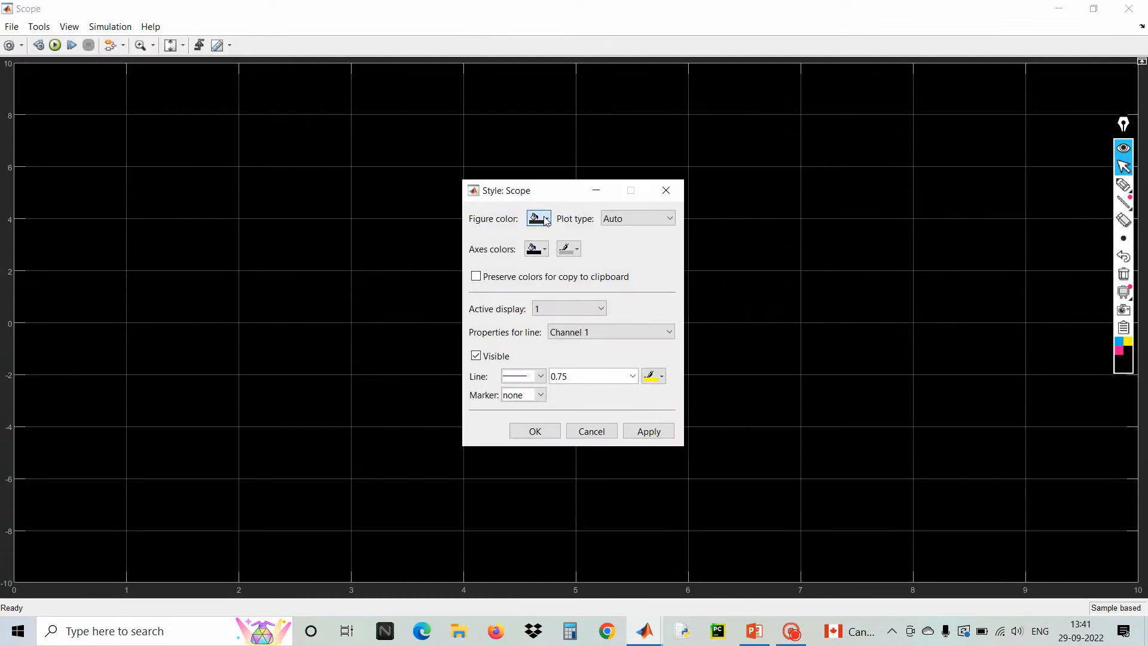
pyautogui.click(545, 220)
pyautogui.click(550, 236)
pyautogui.click(548, 250)
pyautogui.click(546, 270)
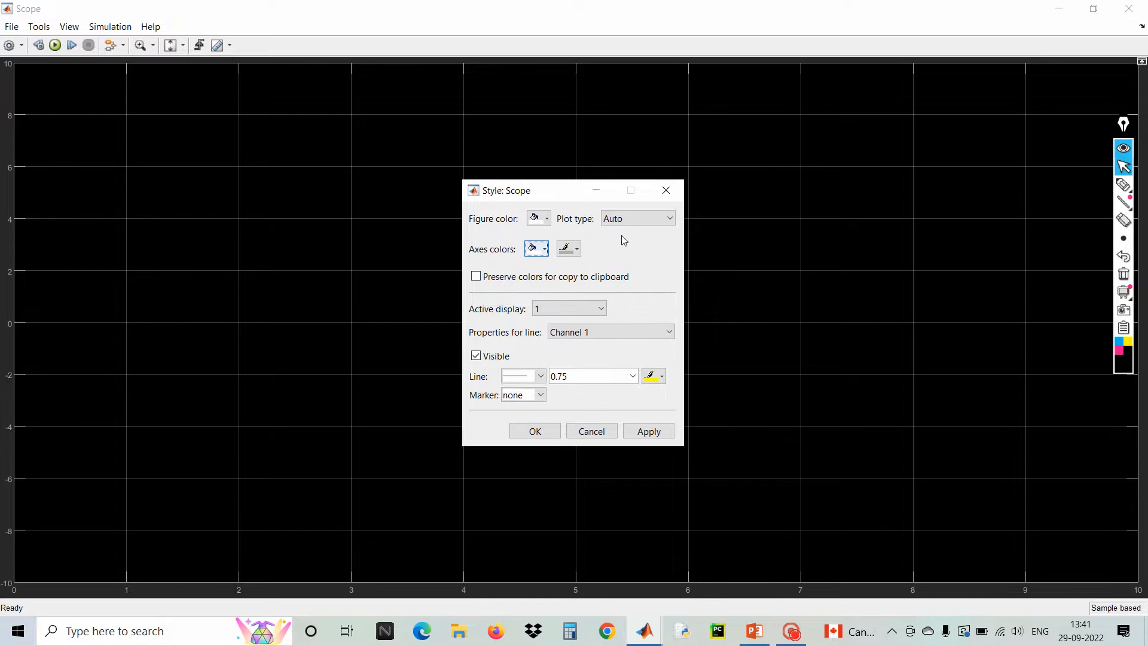
pyautogui.click(577, 251)
pyautogui.click(567, 267)
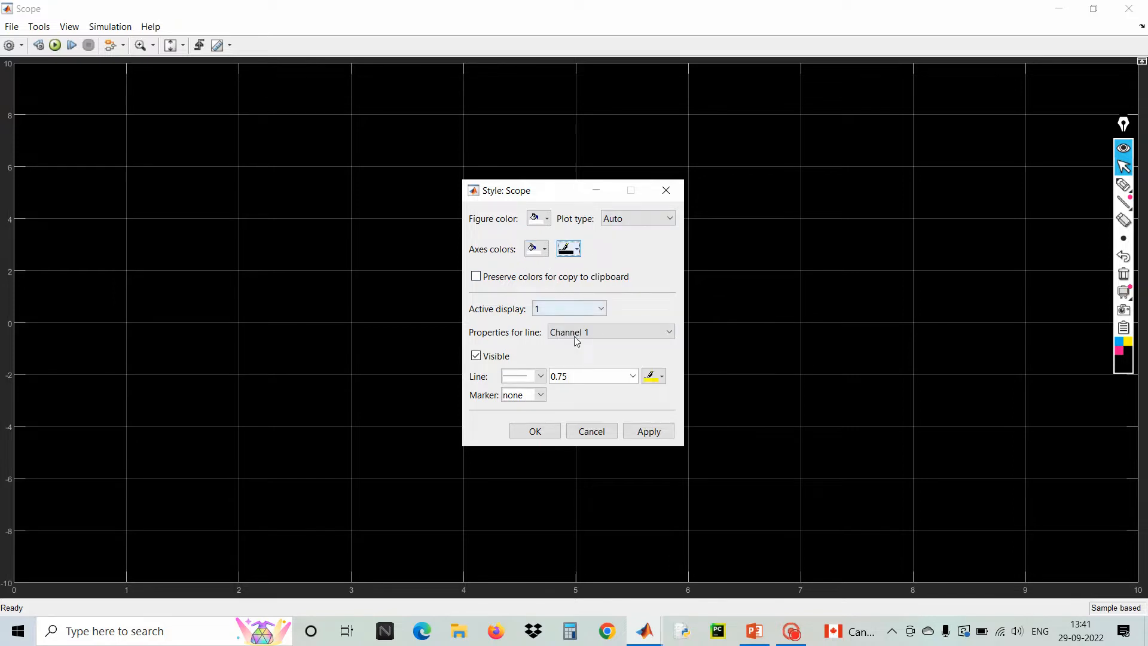
# Step: Set the Scope's Channel 1 line to width 2.0 and colour it black
pyautogui.click(632, 376)
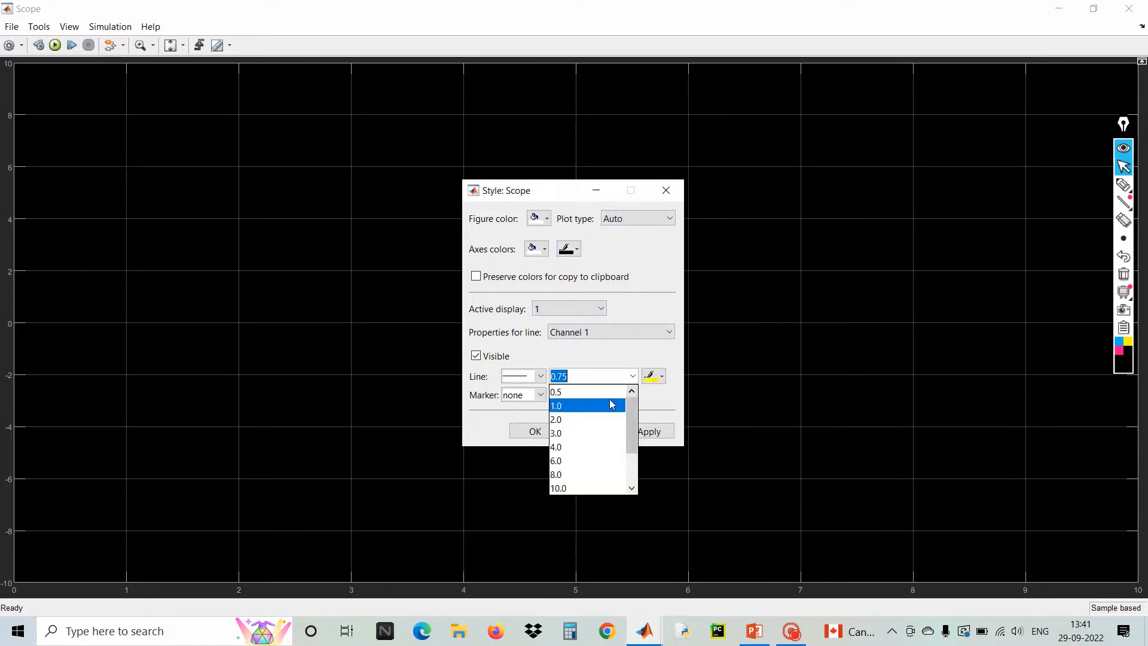
pyautogui.click(612, 336)
pyautogui.click(610, 346)
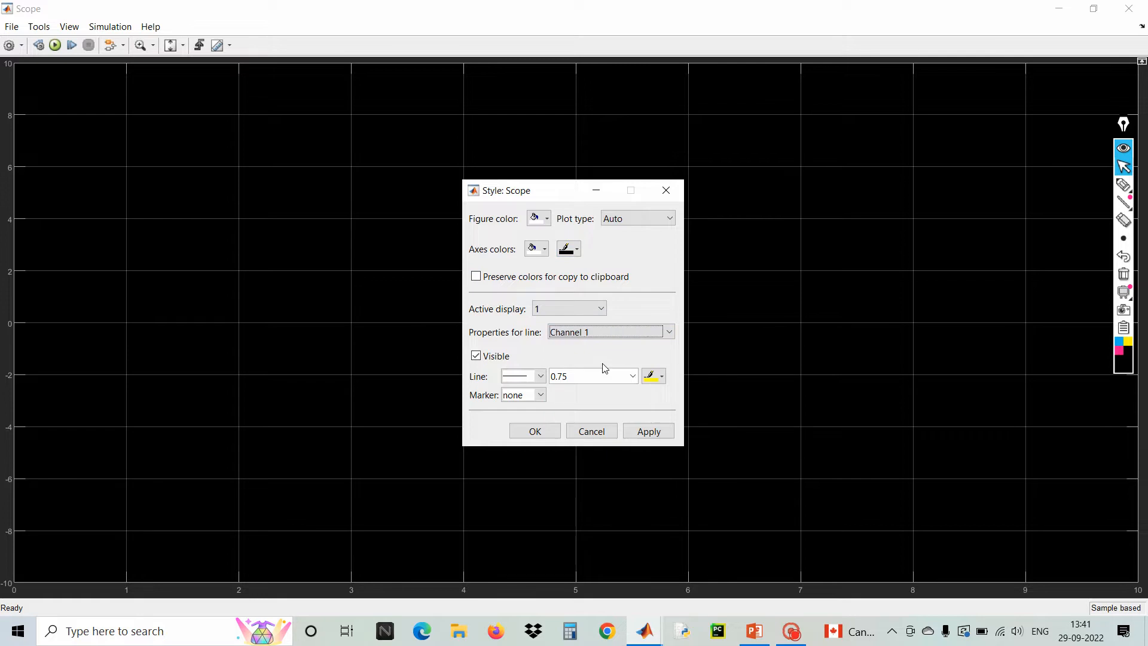
pyautogui.click(631, 376)
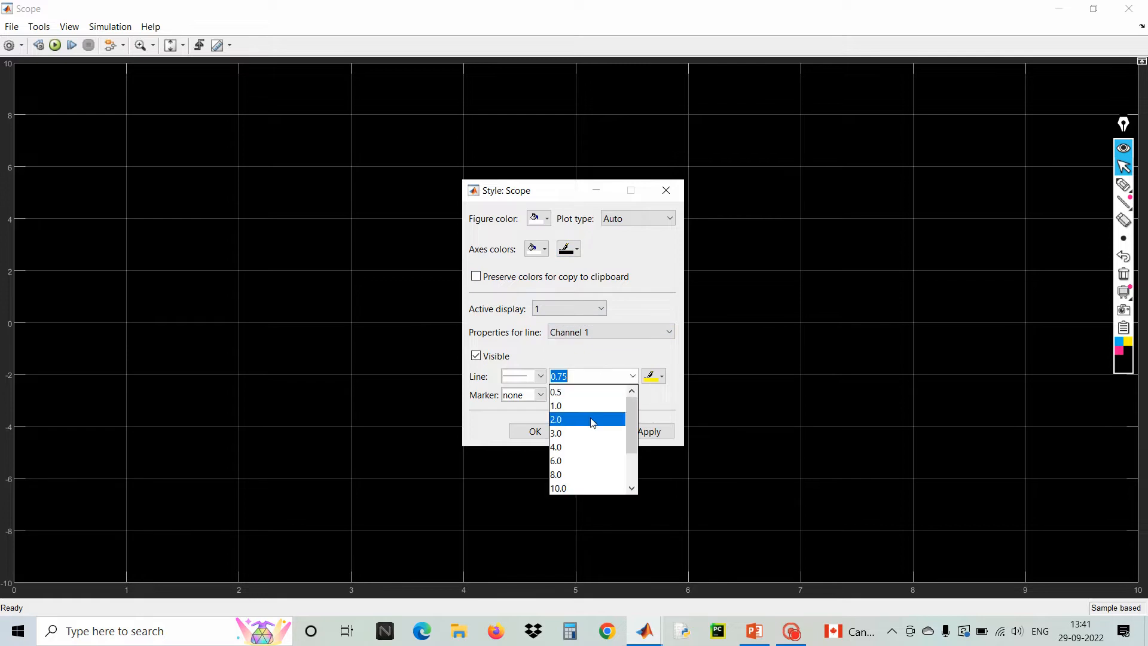
pyautogui.click(592, 422)
pyautogui.click(653, 376)
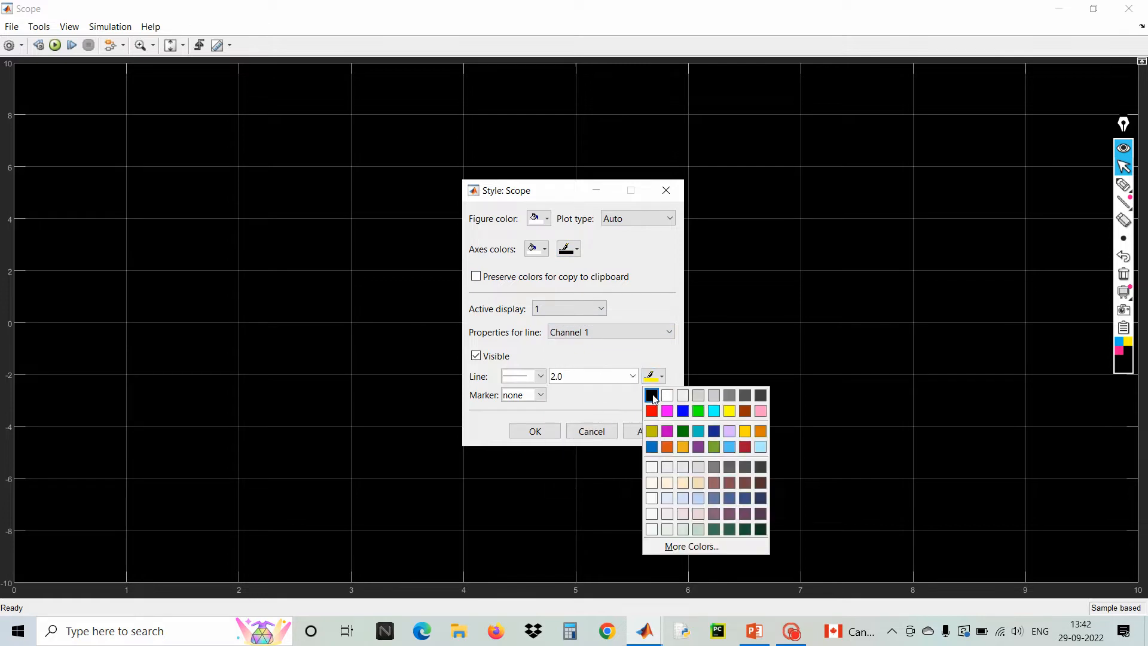
pyautogui.click(652, 396)
# Step: Set the Scope's Channel 2 line to width 2.0 in blue and apply the style settings
pyautogui.click(595, 332)
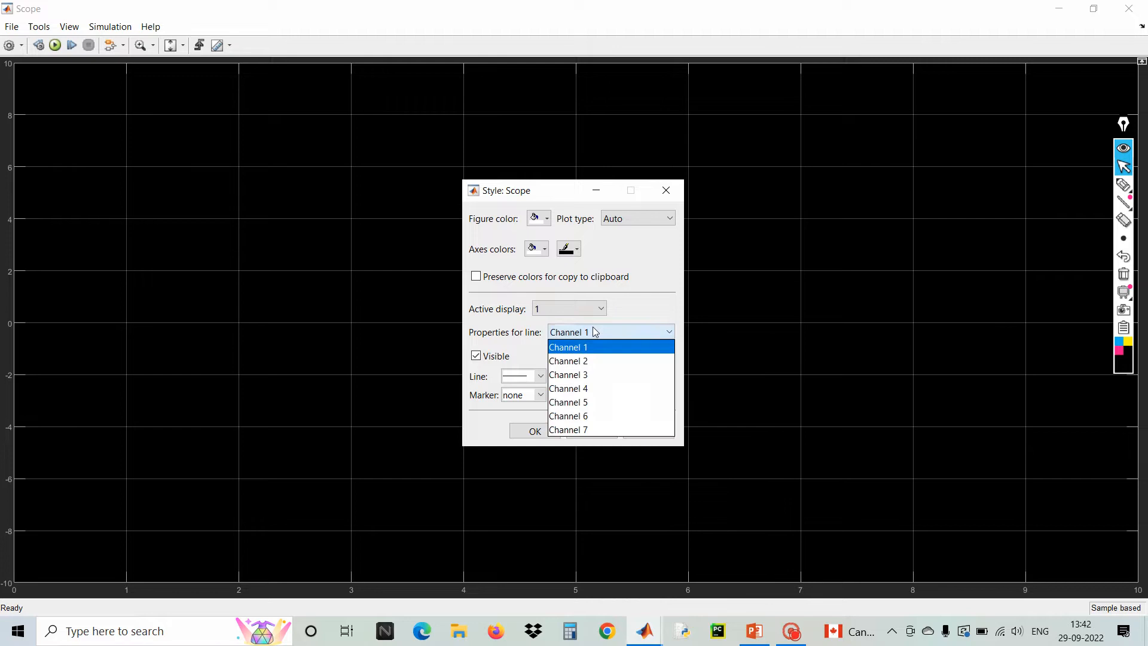
pyautogui.click(595, 363)
pyautogui.click(633, 376)
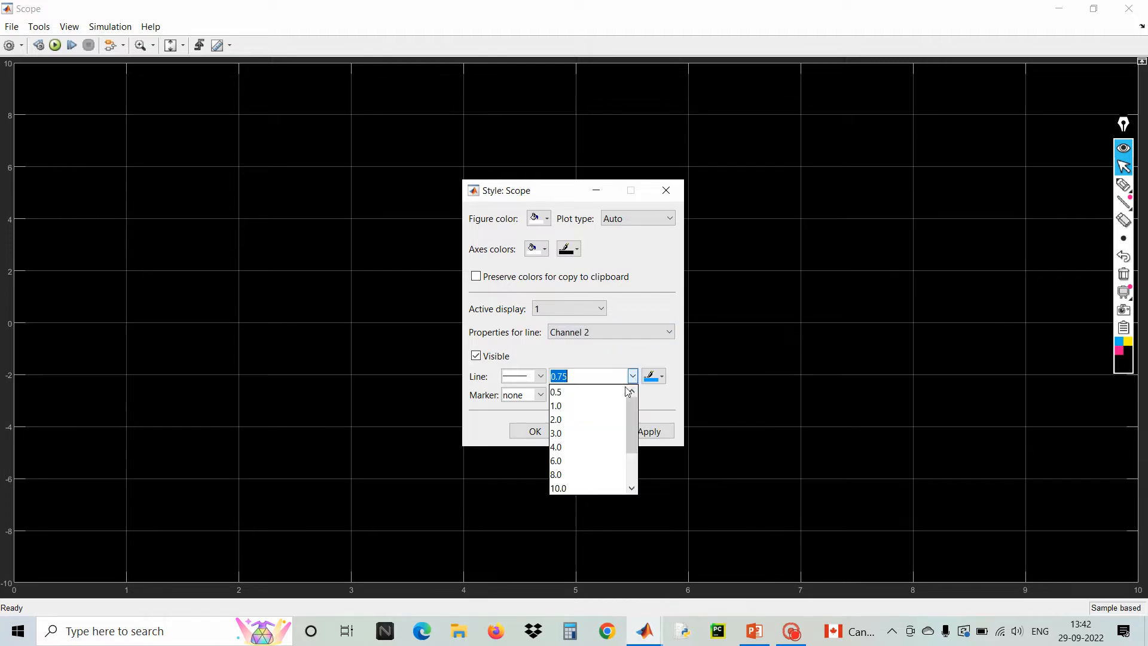
pyautogui.click(583, 422)
pyautogui.click(663, 378)
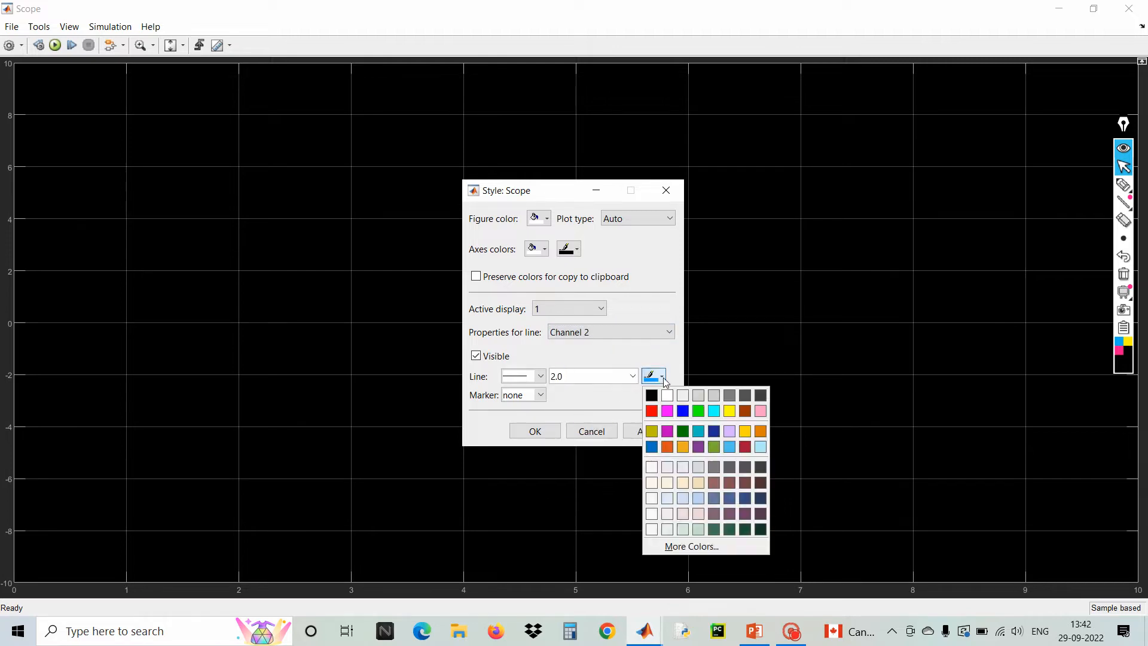
pyautogui.click(682, 412)
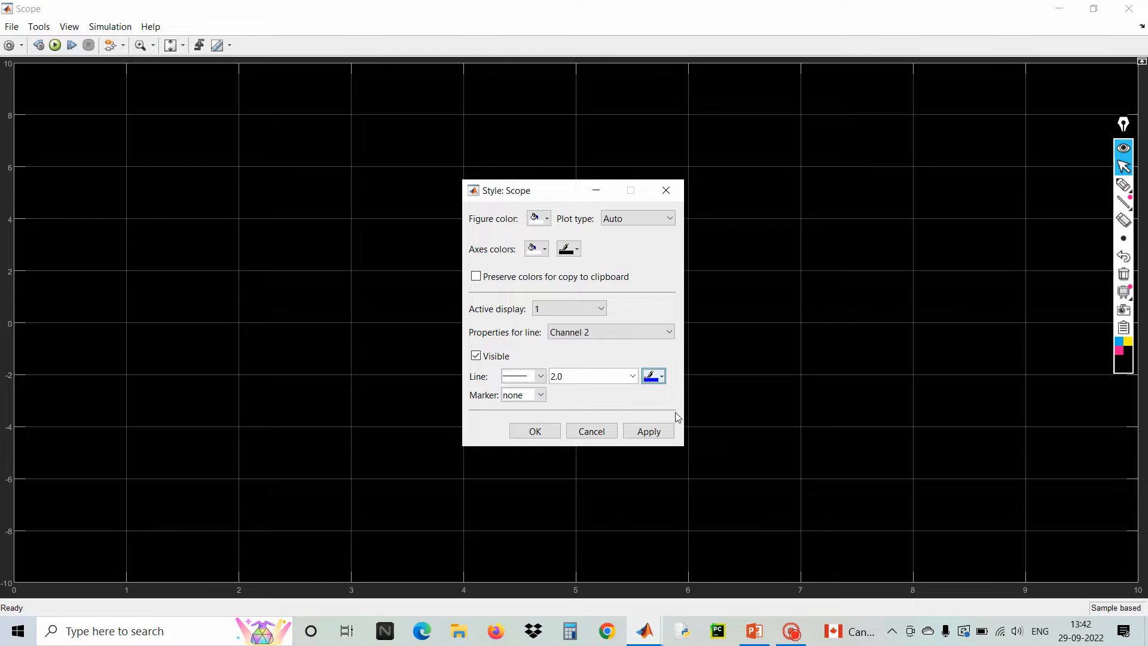
pyautogui.click(650, 432)
pyautogui.click(555, 434)
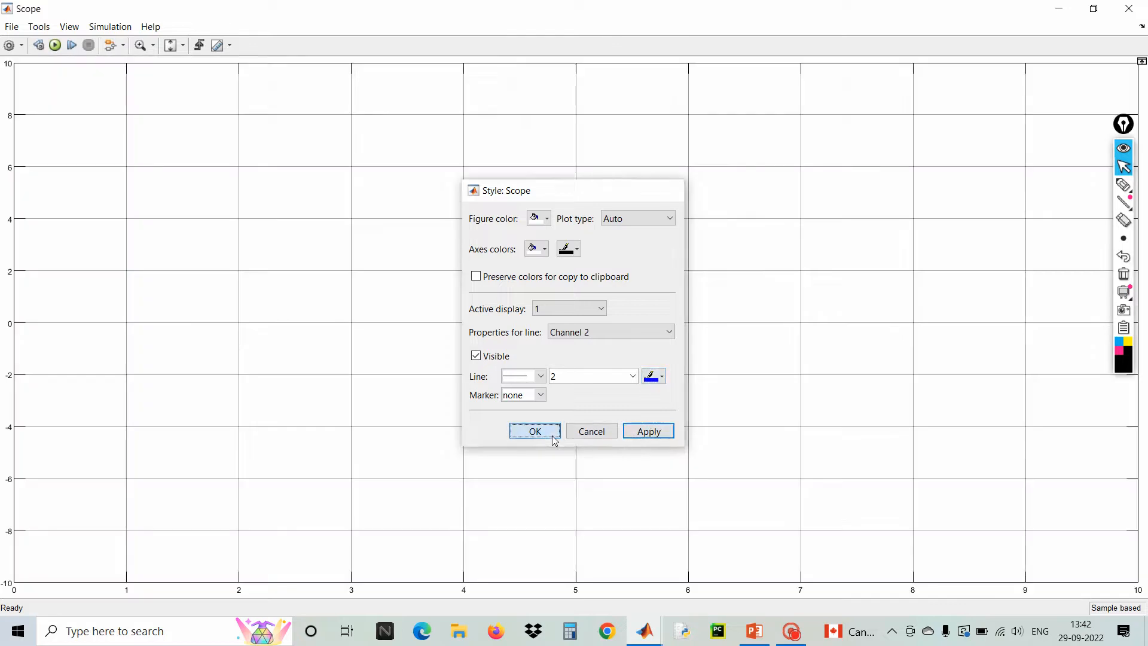
# Step: Turn on the Scope's legend and close the Scope window
pyautogui.click(68, 28)
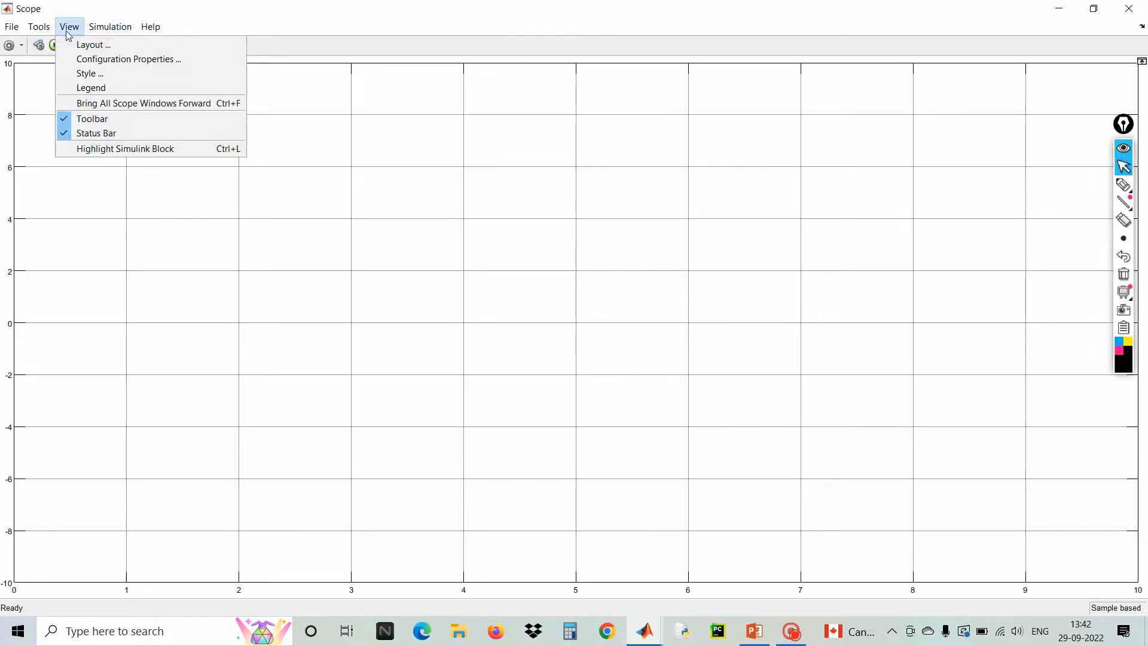
pyautogui.click(98, 89)
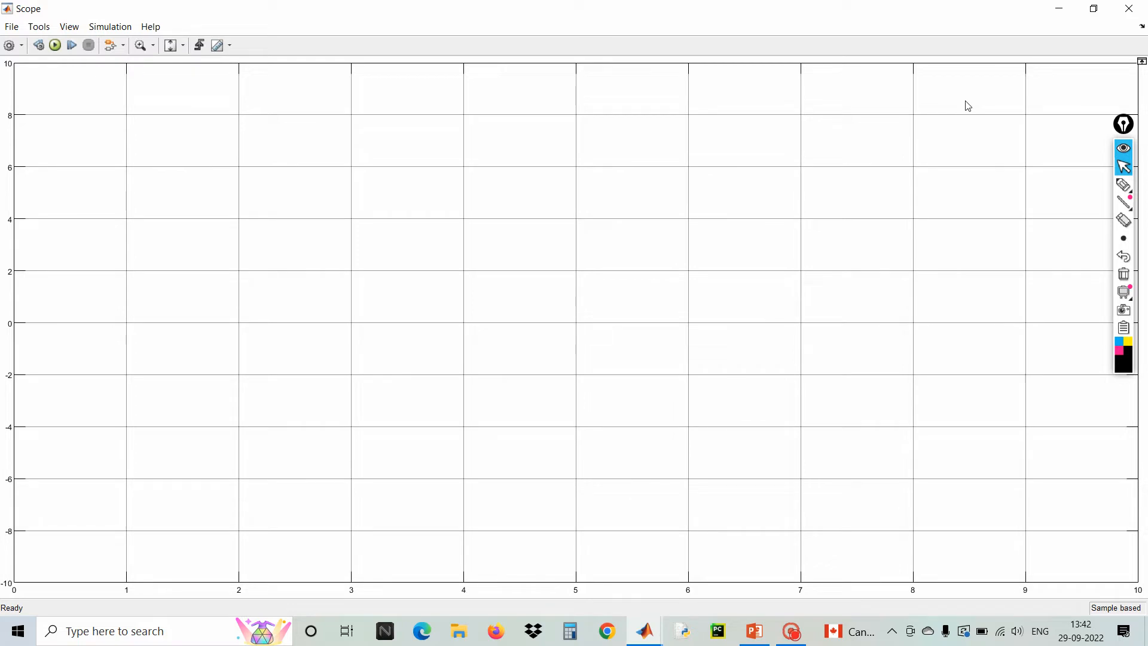
pyautogui.click(69, 27)
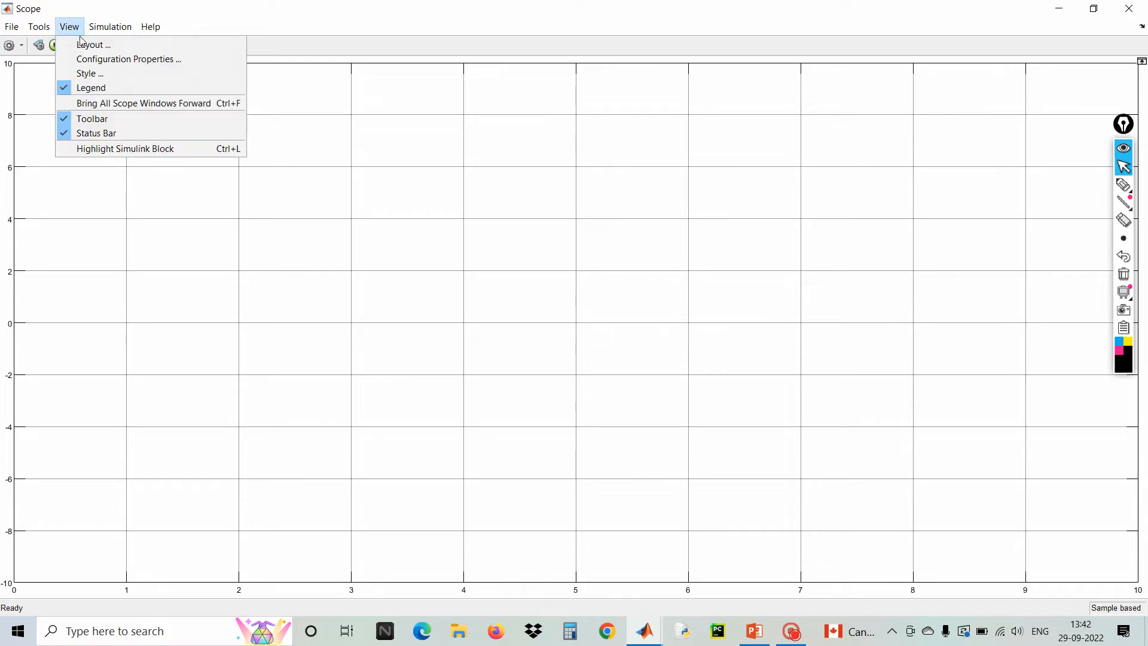
pyautogui.click(1121, 15)
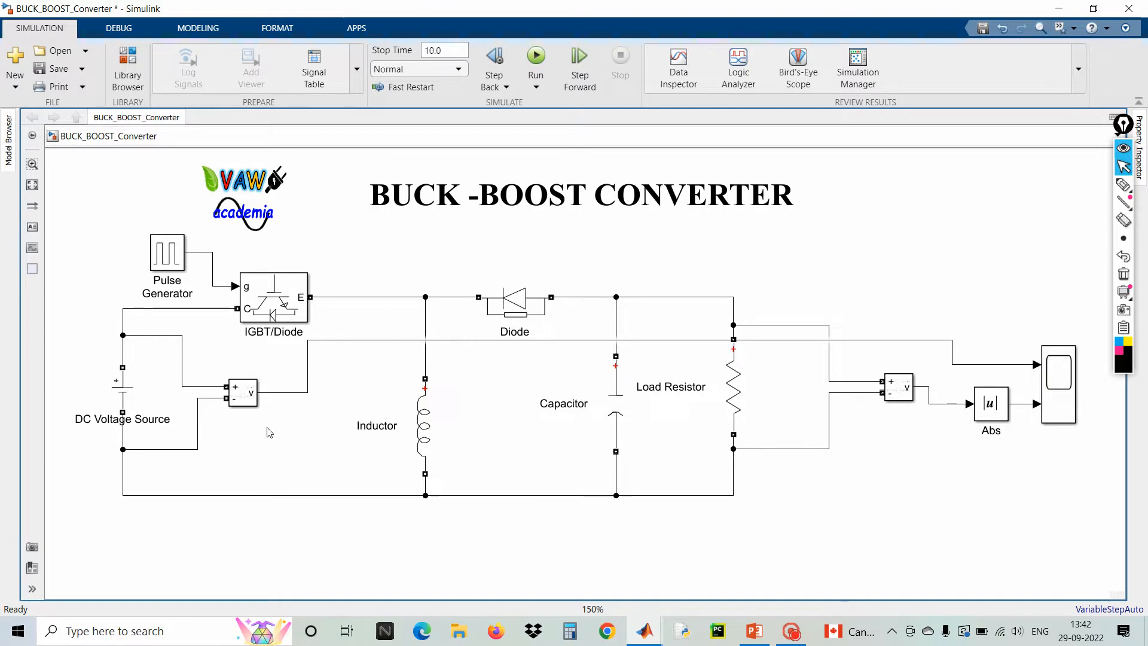
# Step: Move the Inductor up along its branch to sit roughly level with the Capacitor
pyautogui.click(425, 432)
pyautogui.moveTo(425, 432); pyautogui.dragTo(426, 398)
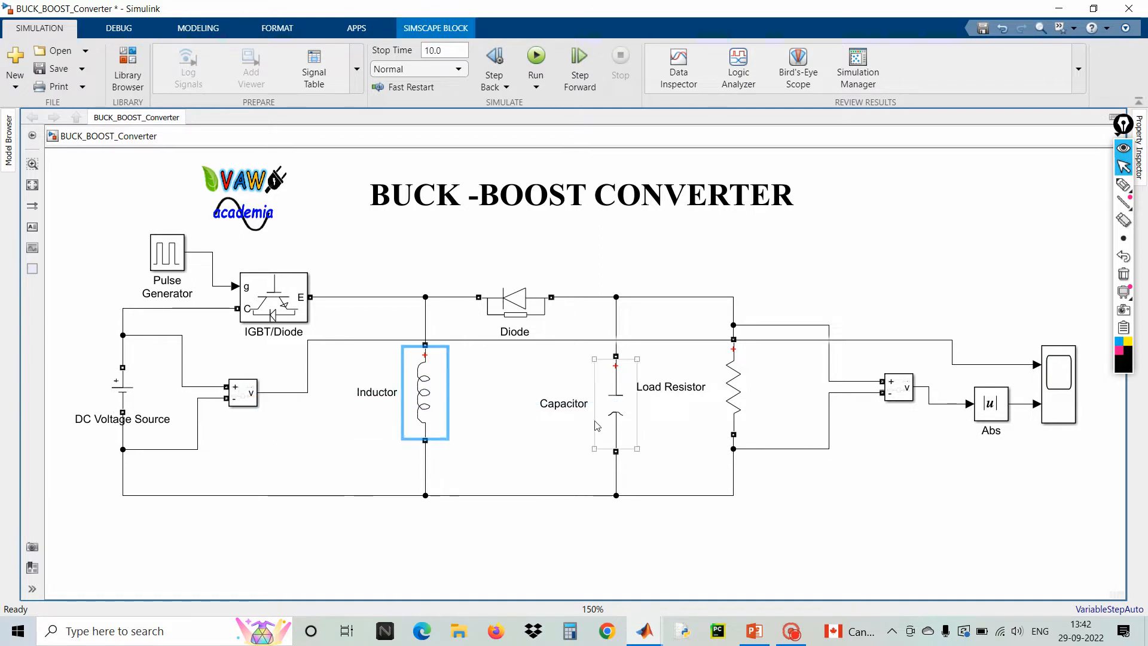
# Step: Set the DC Voltage Source amplitude to 20 V
pyautogui.click(122, 392)
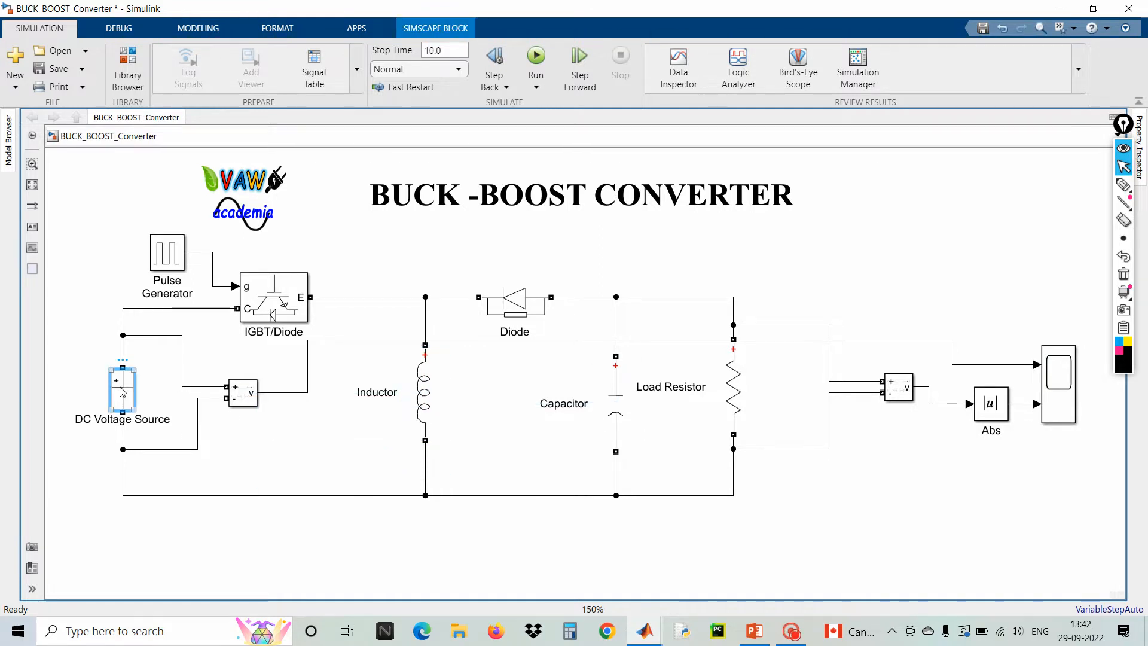
pyautogui.doubleClick(122, 391)
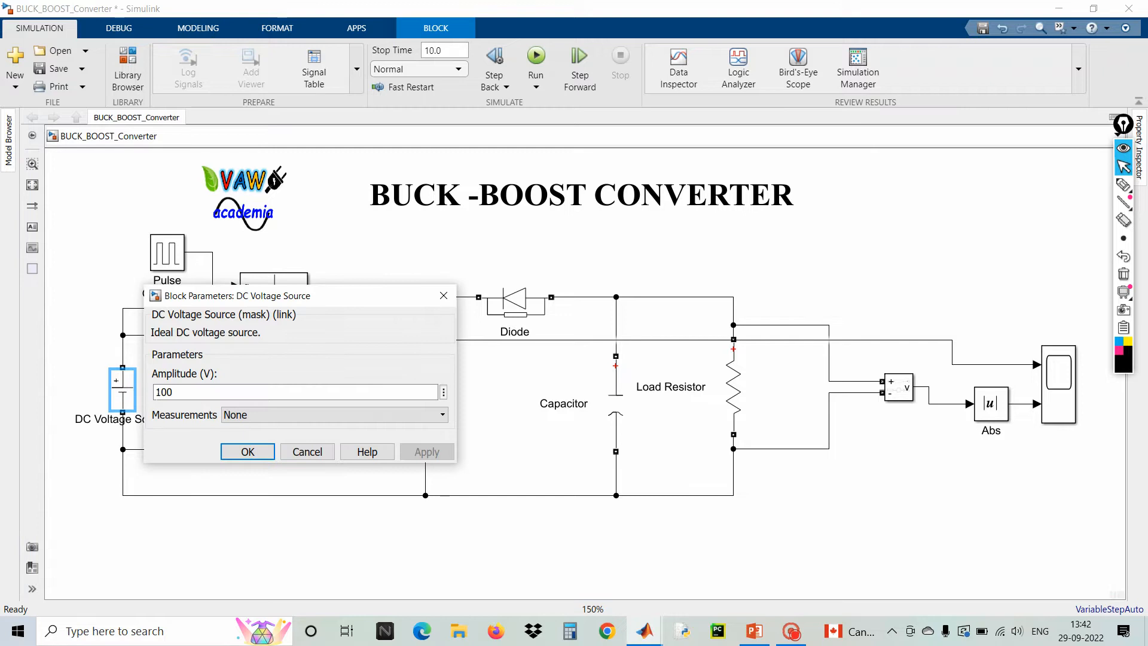
pyautogui.doubleClick(193, 393)
pyautogui.write('2')
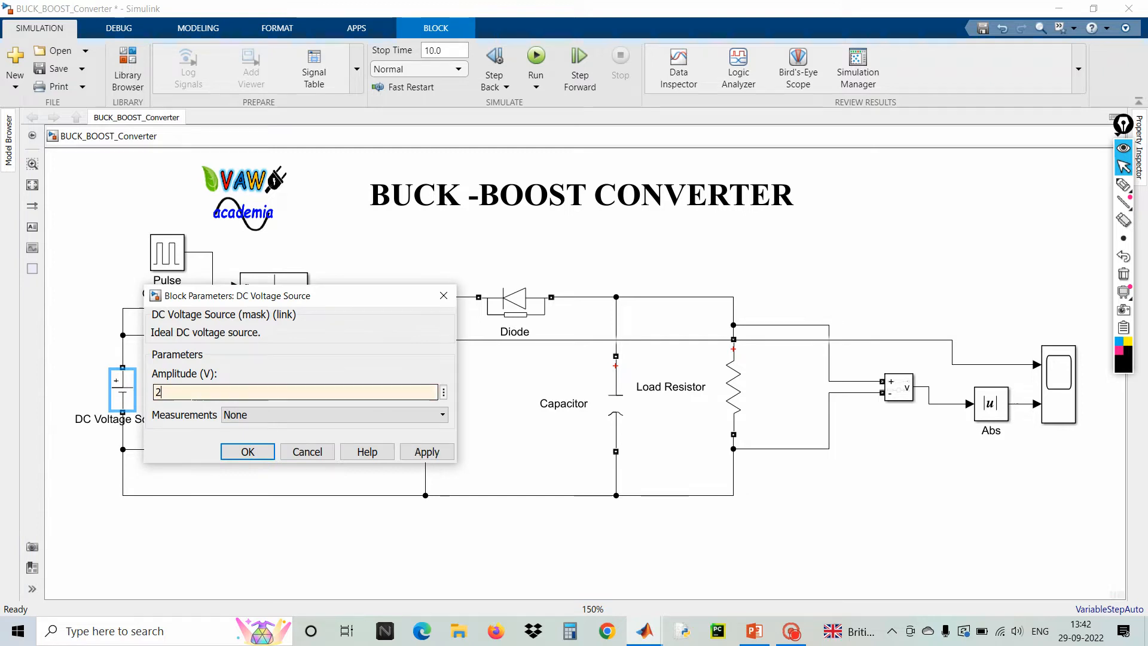
pyautogui.write('0')
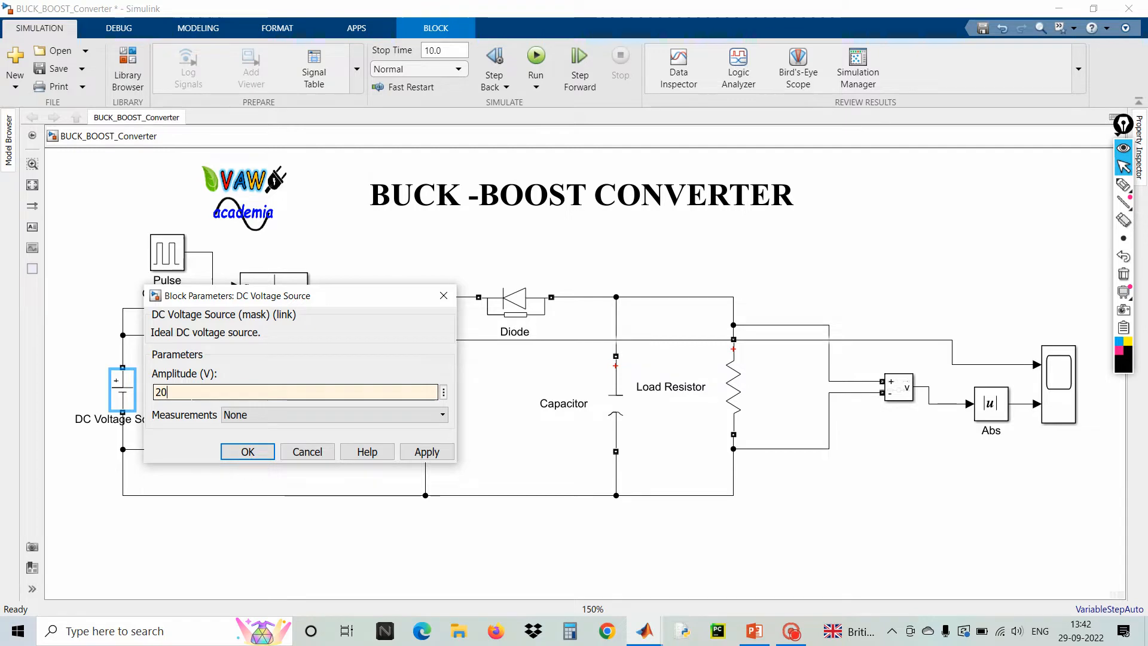
pyautogui.click(266, 452)
# Step: Set the Inductor's inductance to 47e-3 H
pyautogui.doubleClick(418, 401)
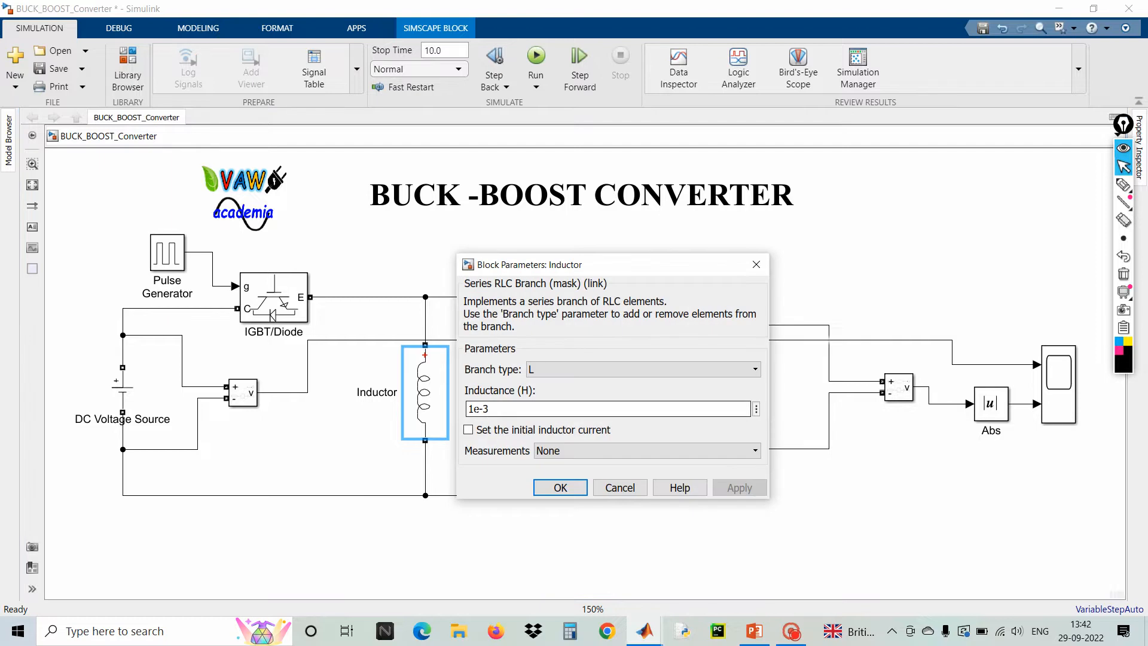
pyautogui.click(475, 409)
pyautogui.click(474, 409)
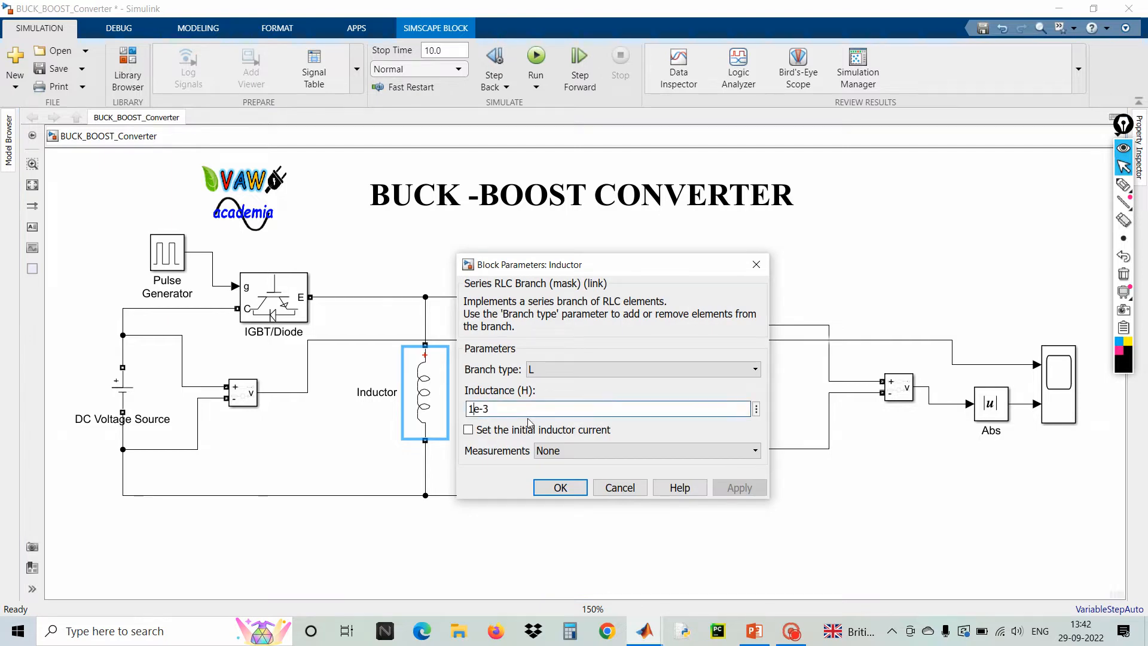
pyautogui.press('BackSpace')
pyautogui.write('47')
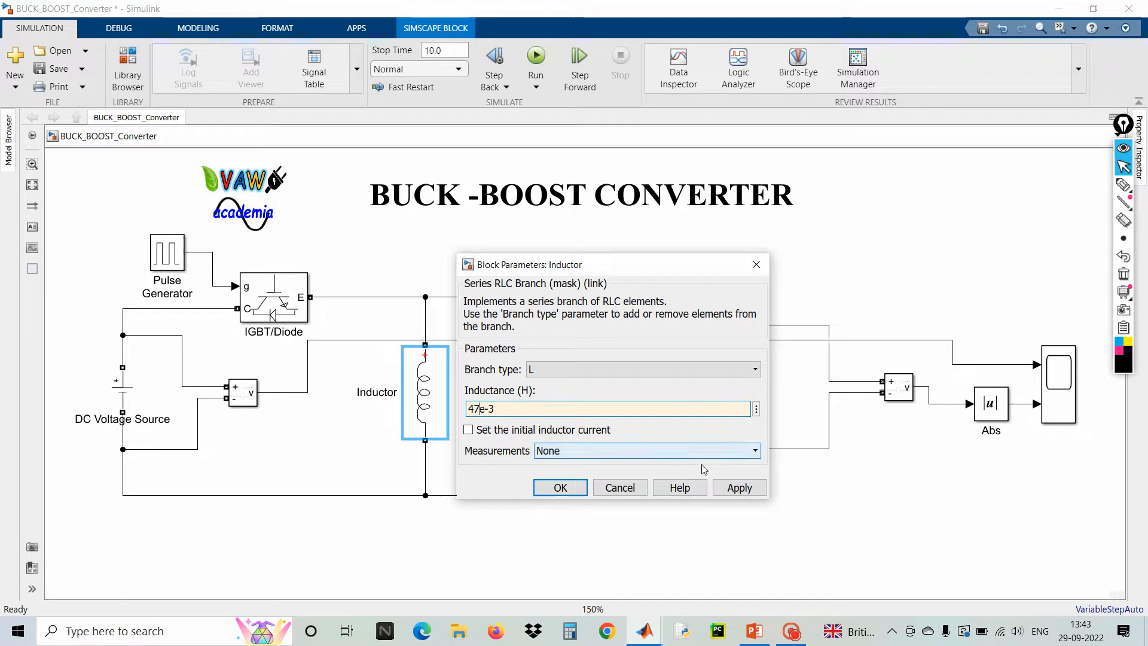
pyautogui.click(733, 488)
pyautogui.click(560, 488)
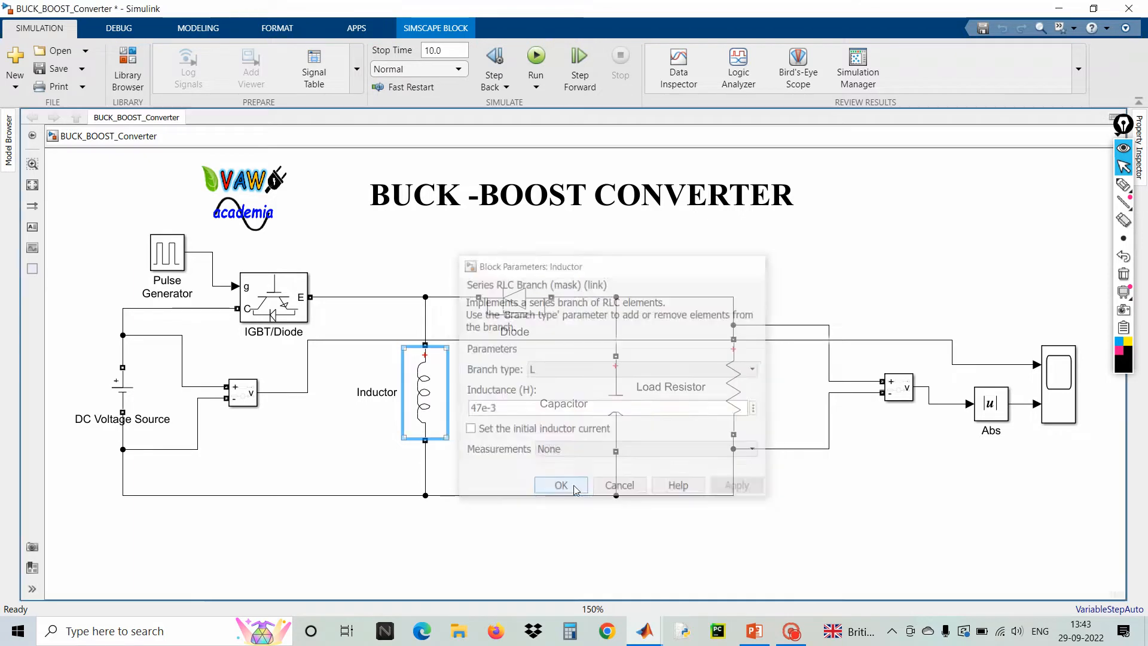
# Step: Set the Capacitor's capacitance to 100e-6 F
pyautogui.click(612, 417)
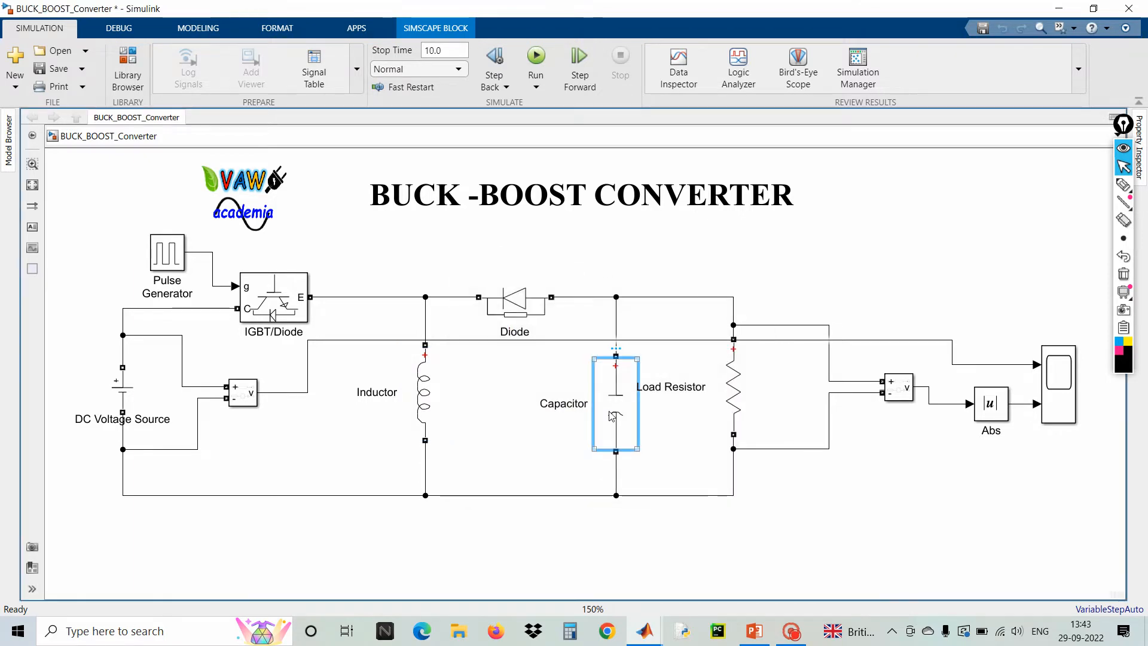
pyautogui.doubleClick(611, 416)
pyautogui.doubleClick(664, 420)
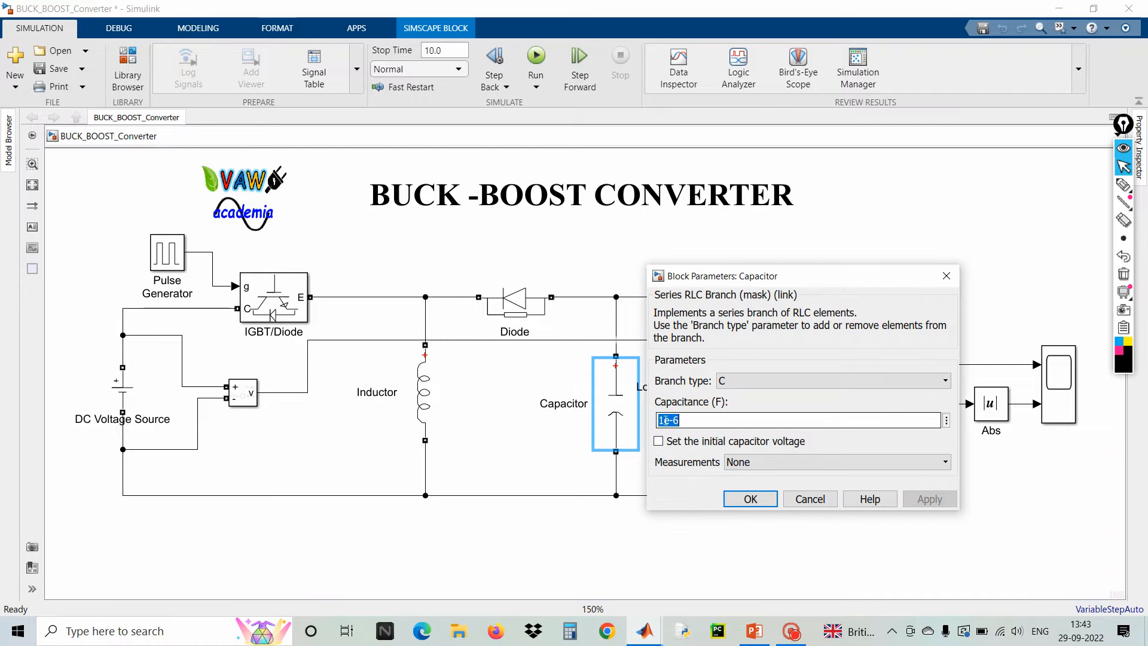
pyautogui.click(661, 421)
pyautogui.write('00')
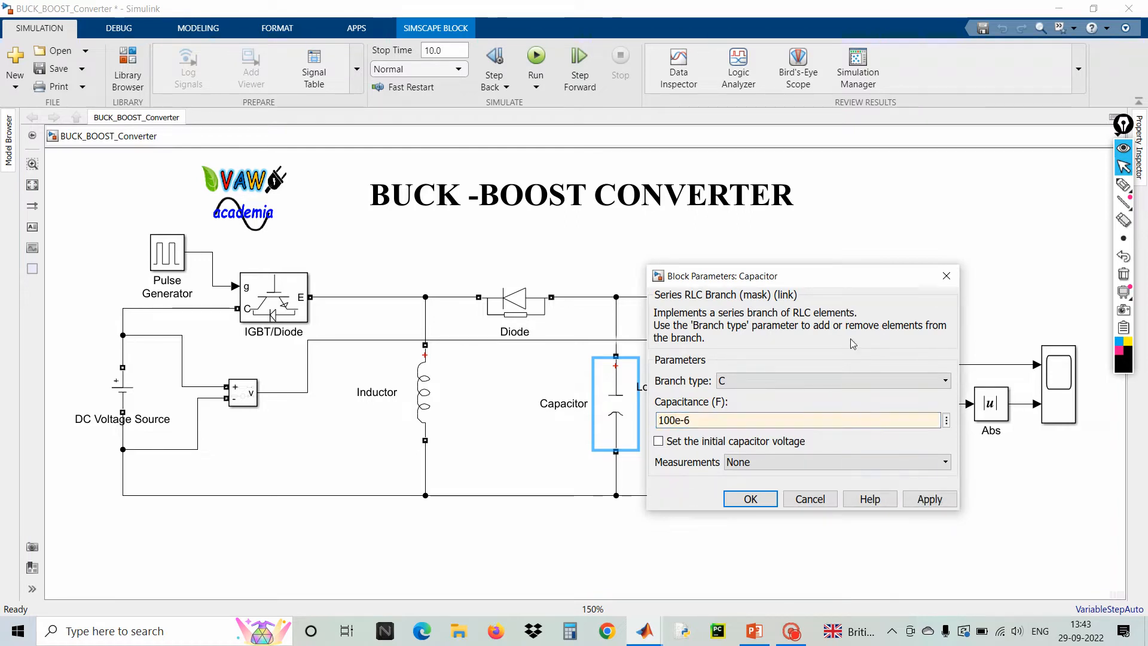
pyautogui.click(935, 498)
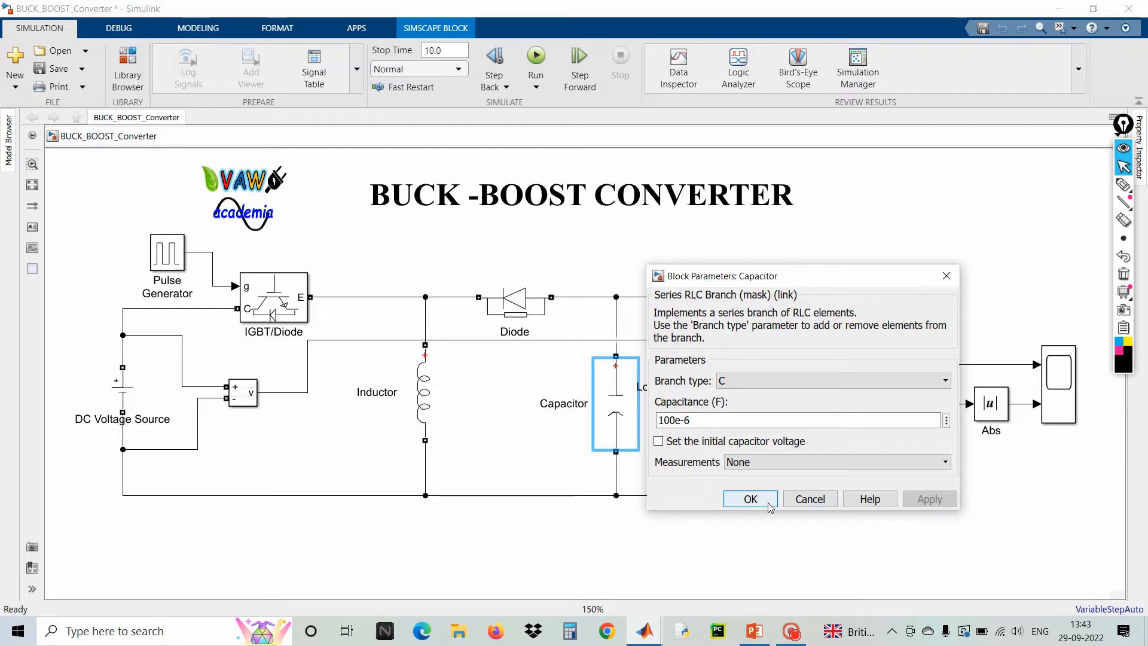
pyautogui.click(748, 499)
# Step: Set the Load Resistor's resistance to 100 ohms and deselect the block
pyautogui.doubleClick(741, 404)
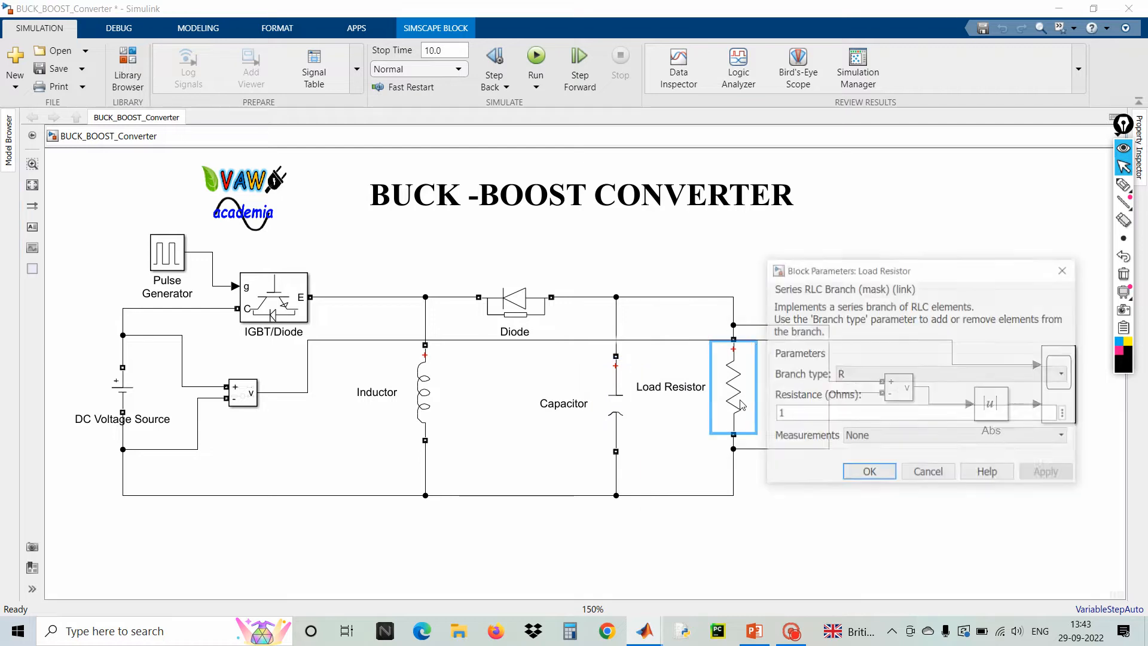
pyautogui.doubleClick(795, 413)
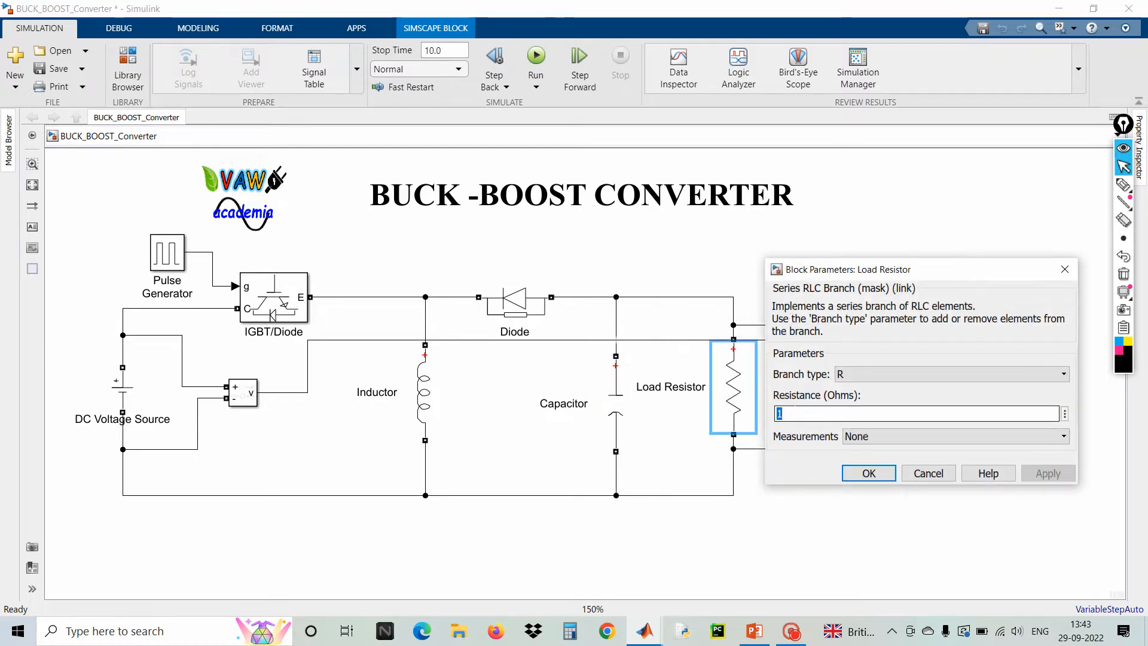
pyautogui.write('10.')
pyautogui.write('00')
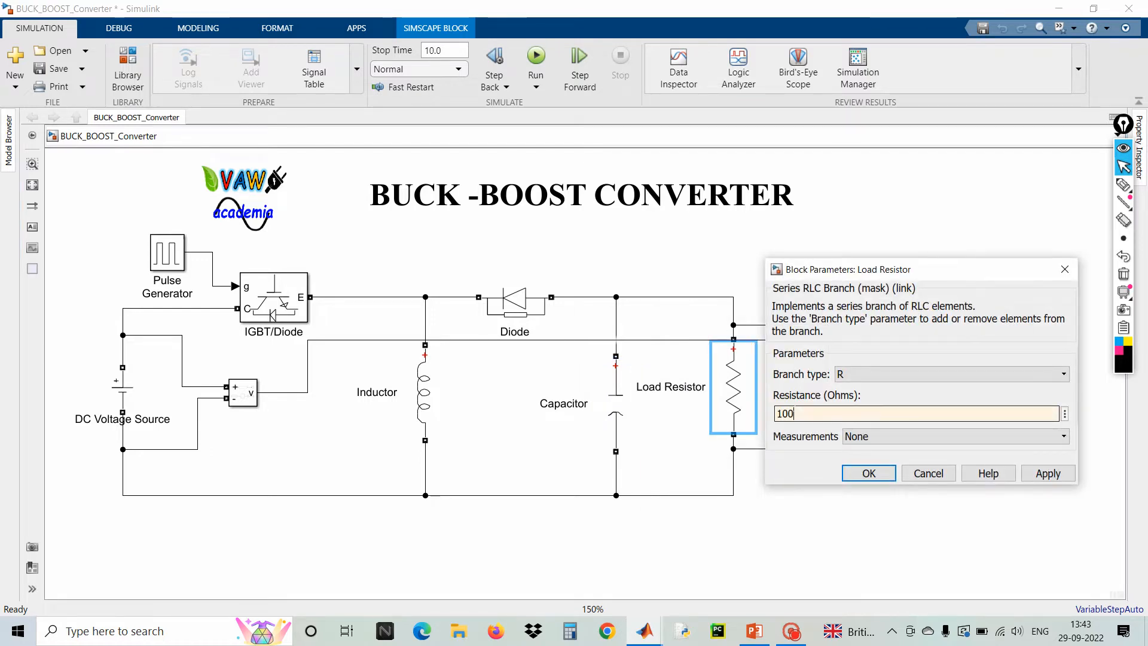
pyautogui.click(868, 473)
pyautogui.click(903, 285)
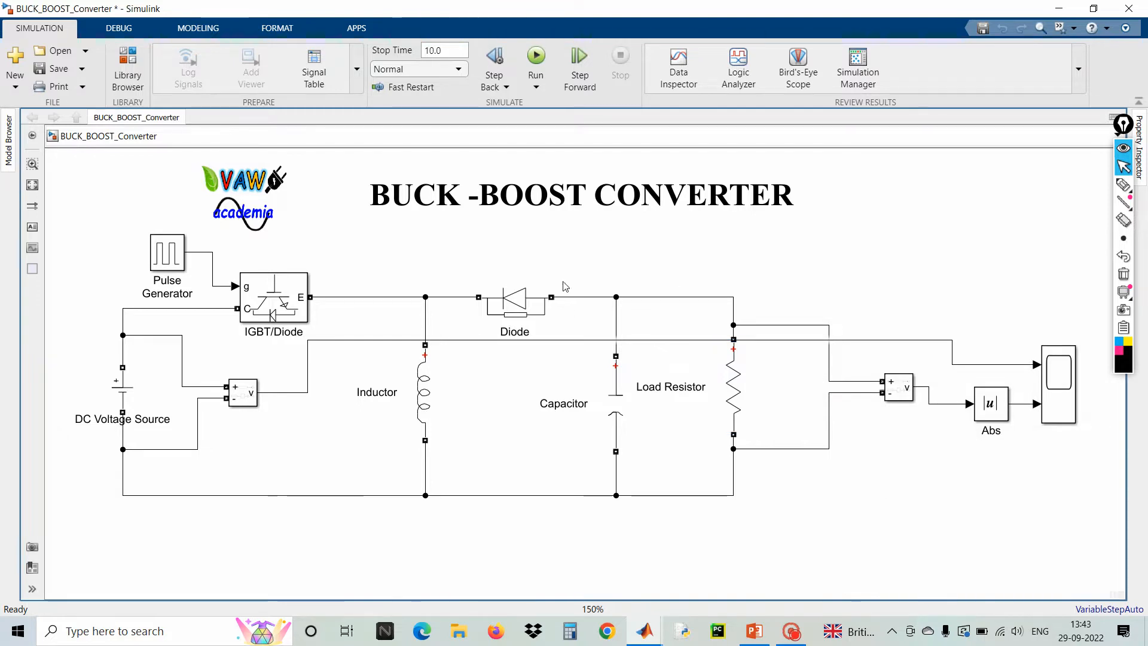
# Step: Set the Pulse Generator's period to 2e-5 seconds
pyautogui.doubleClick(170, 260)
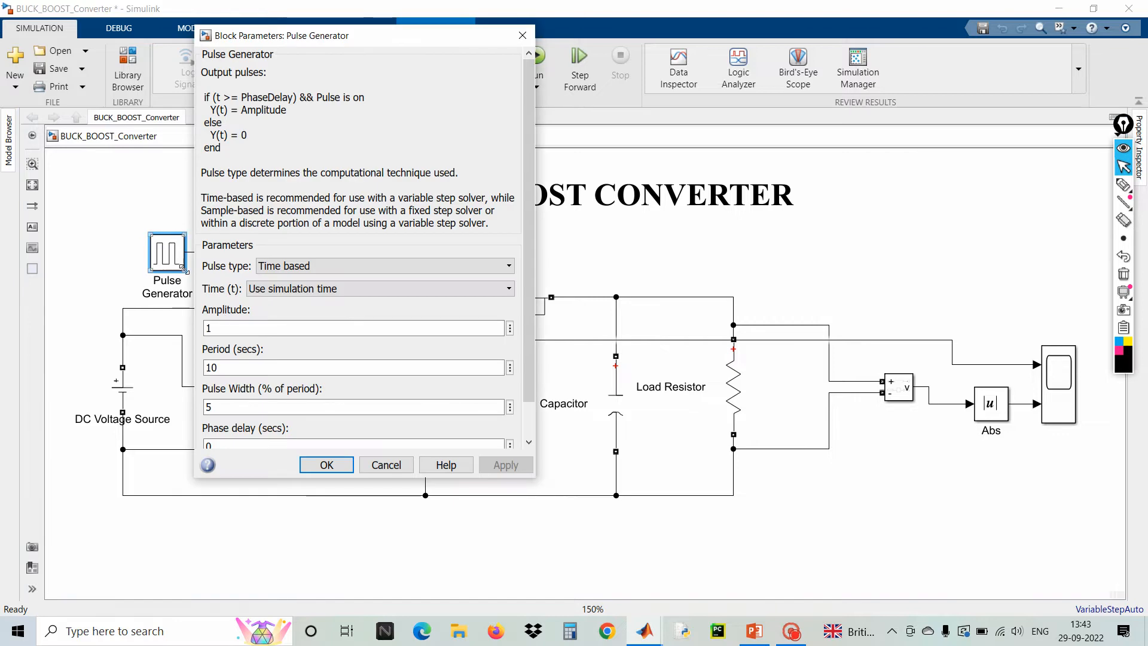
pyautogui.doubleClick(211, 367)
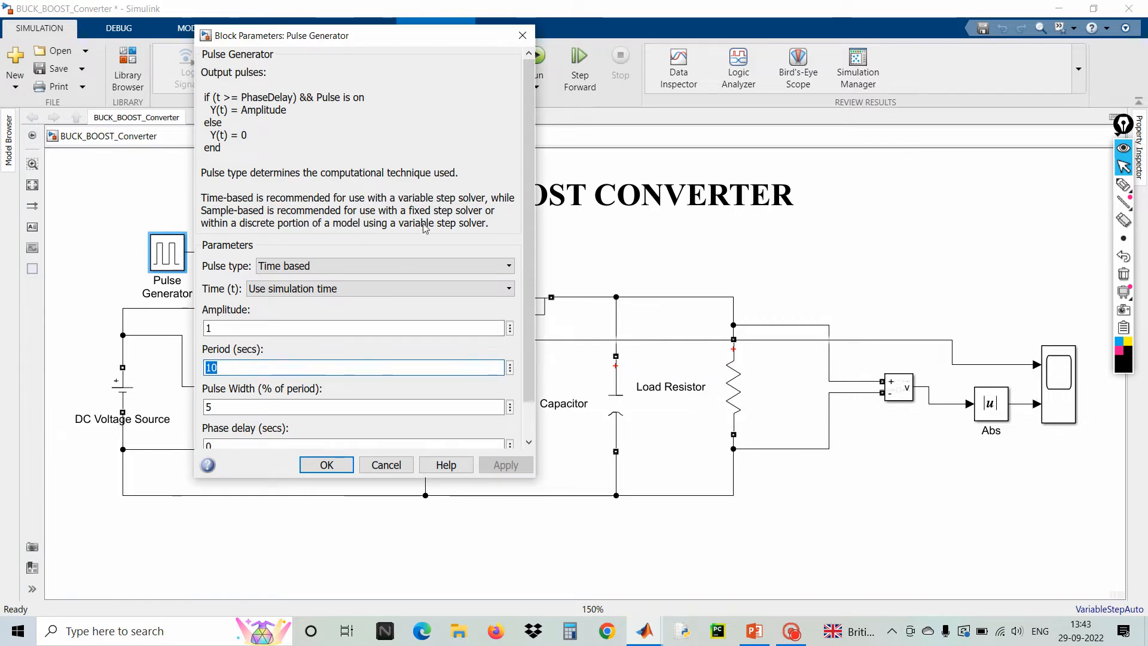
pyautogui.write('2')
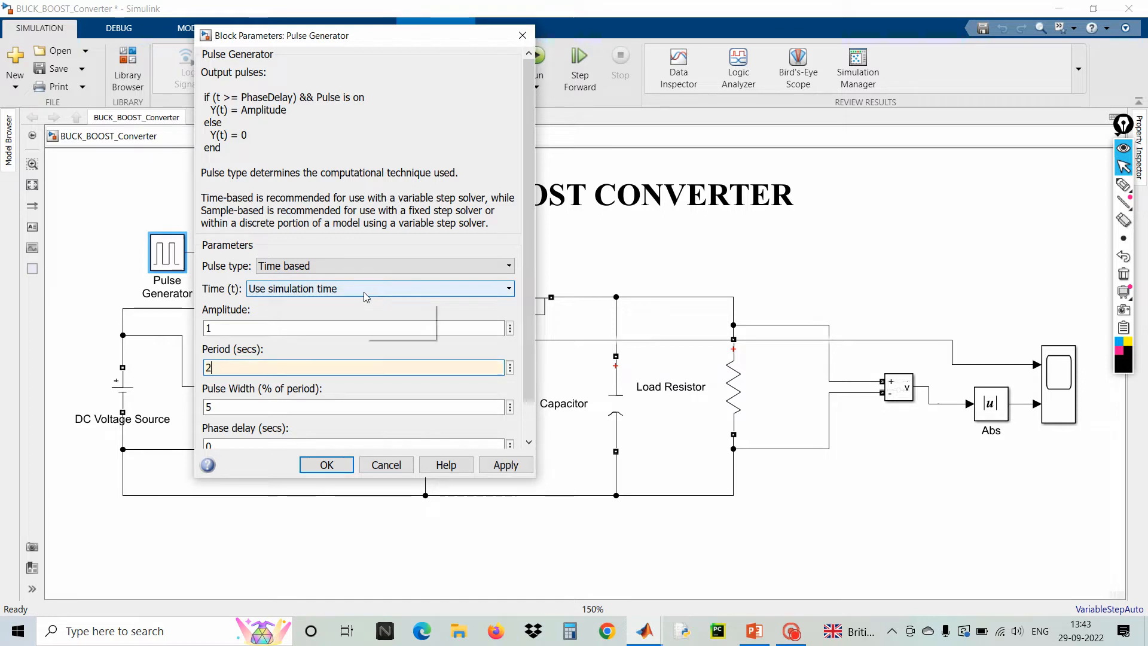
pyautogui.write('e-5')
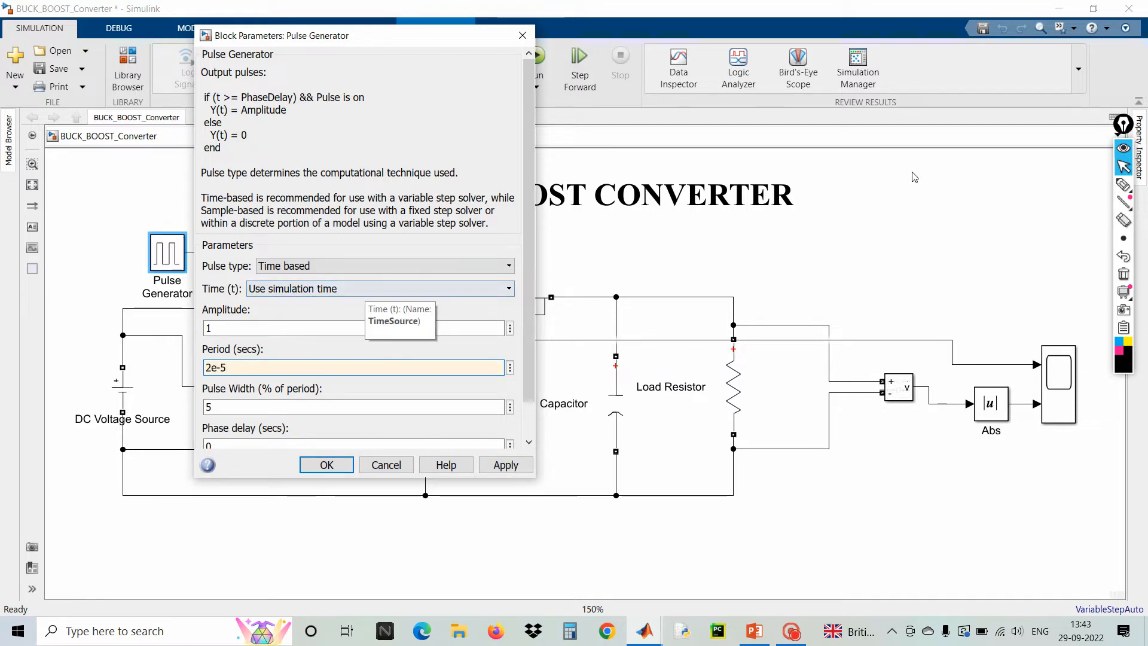
# Step: Annotate the screen with the boxed formula f = 1/T and an arrow to the pulse period, and clear the markings
pyautogui.click(1123, 187)
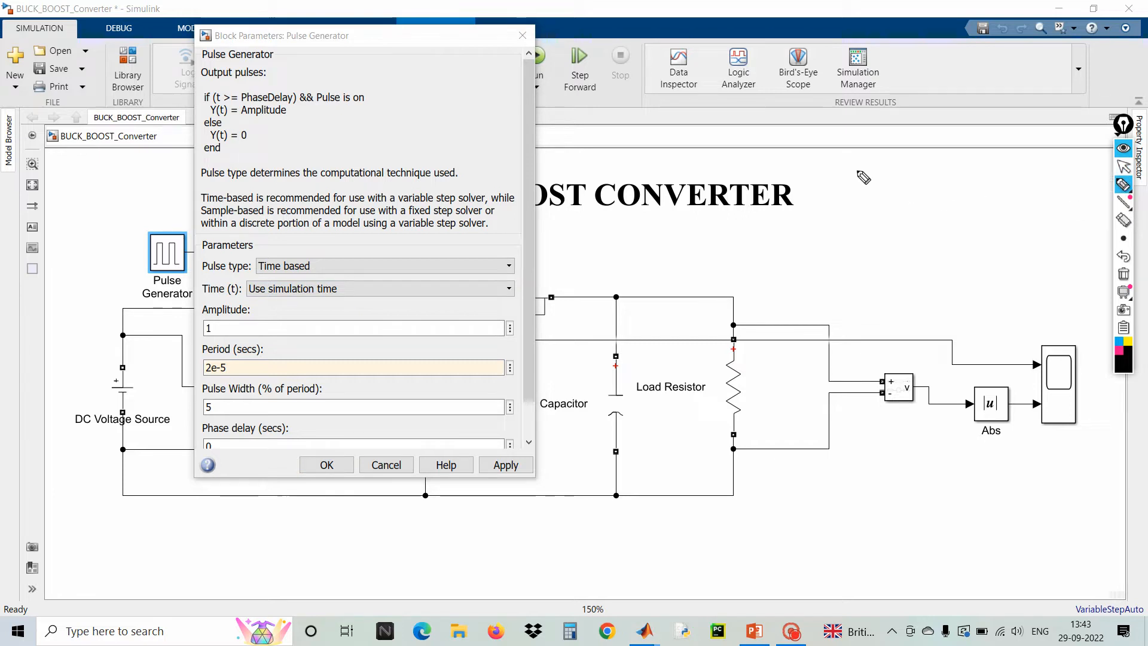
pyautogui.moveTo(862, 174)
pyautogui.mouseDown()
pyautogui.moveTo(818, 223)
pyautogui.moveTo(870, 193)
pyautogui.moveTo(931, 188)
pyautogui.mouseUp()
pyautogui.moveTo(906, 202); pyautogui.dragTo(930, 201)
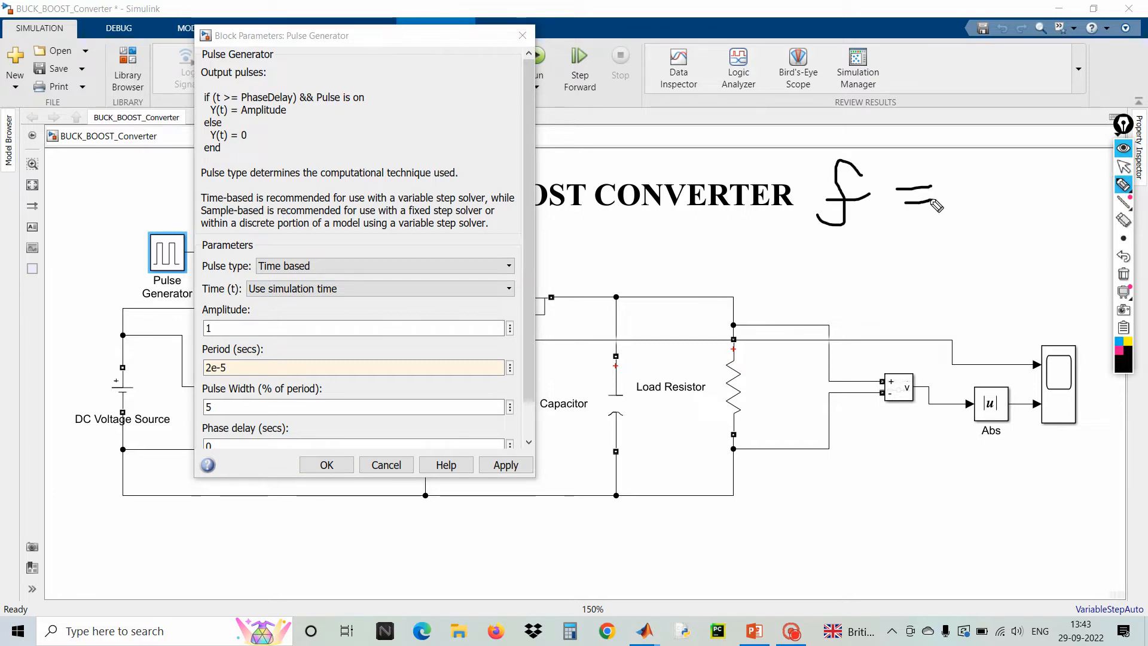
pyautogui.moveTo(956, 147)
pyautogui.mouseDown()
pyautogui.moveTo(955, 225)
pyautogui.moveTo(1028, 202)
pyautogui.moveTo(1007, 256)
pyautogui.mouseUp()
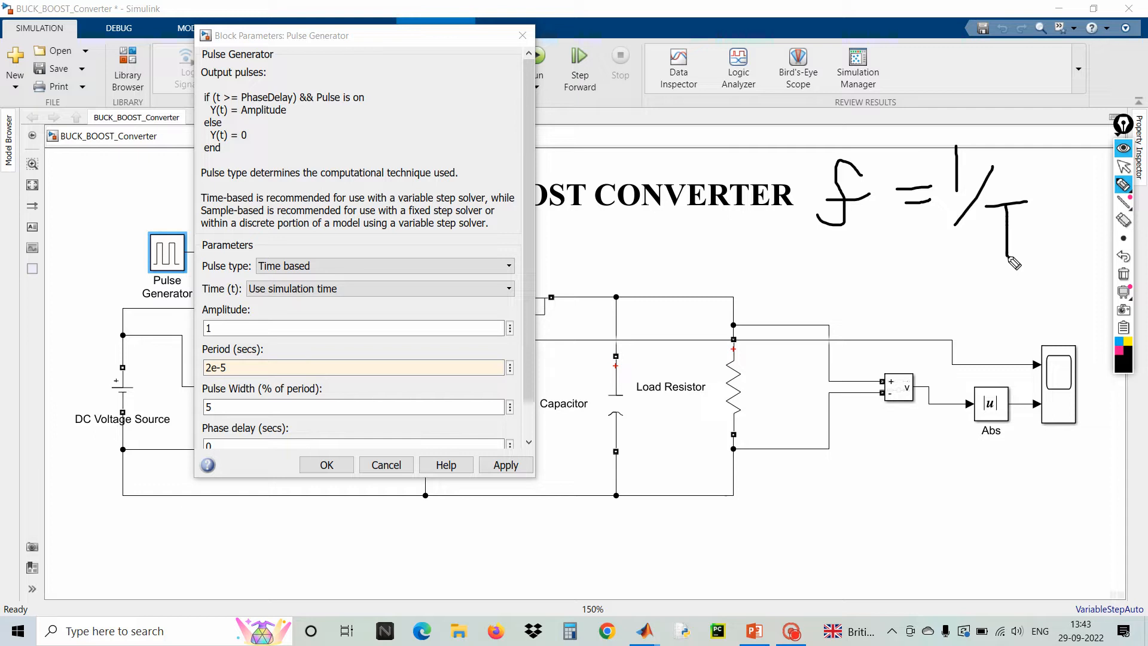
pyautogui.moveTo(808, 144)
pyautogui.mouseDown()
pyautogui.moveTo(974, 127)
pyautogui.moveTo(1040, 186)
pyautogui.moveTo(1025, 275)
pyautogui.moveTo(813, 293)
pyautogui.moveTo(797, 157)
pyautogui.moveTo(820, 143)
pyautogui.mouseUp()
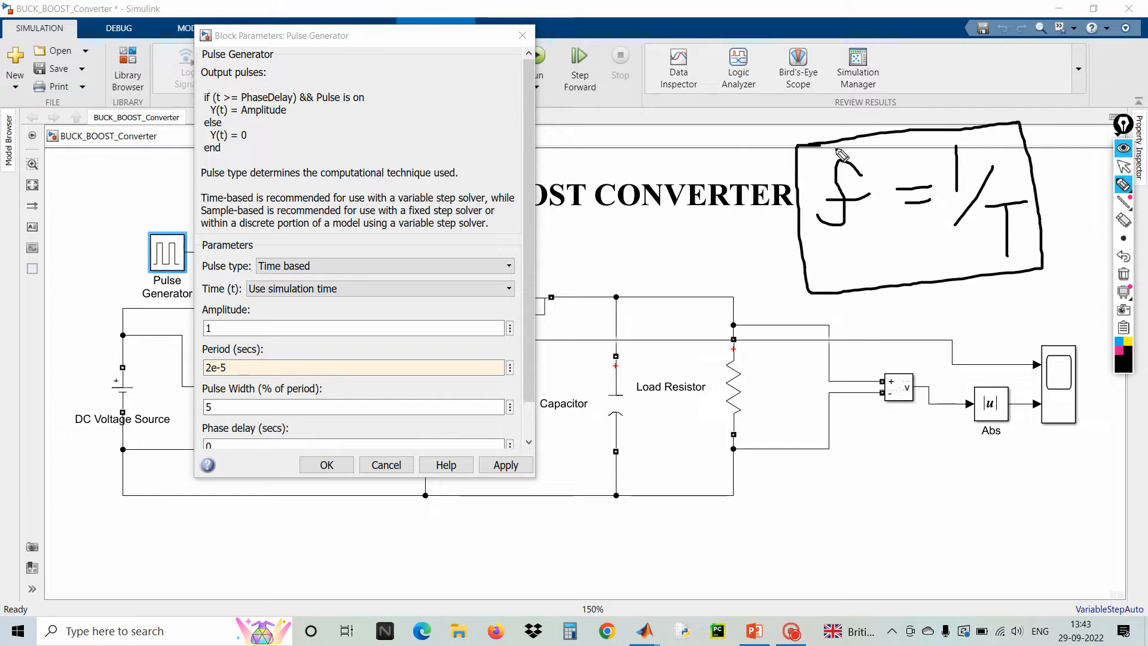
pyautogui.moveTo(1000, 233)
pyautogui.mouseDown()
pyautogui.moveTo(895, 282)
pyautogui.moveTo(245, 367)
pyautogui.moveTo(257, 370)
pyautogui.mouseUp()
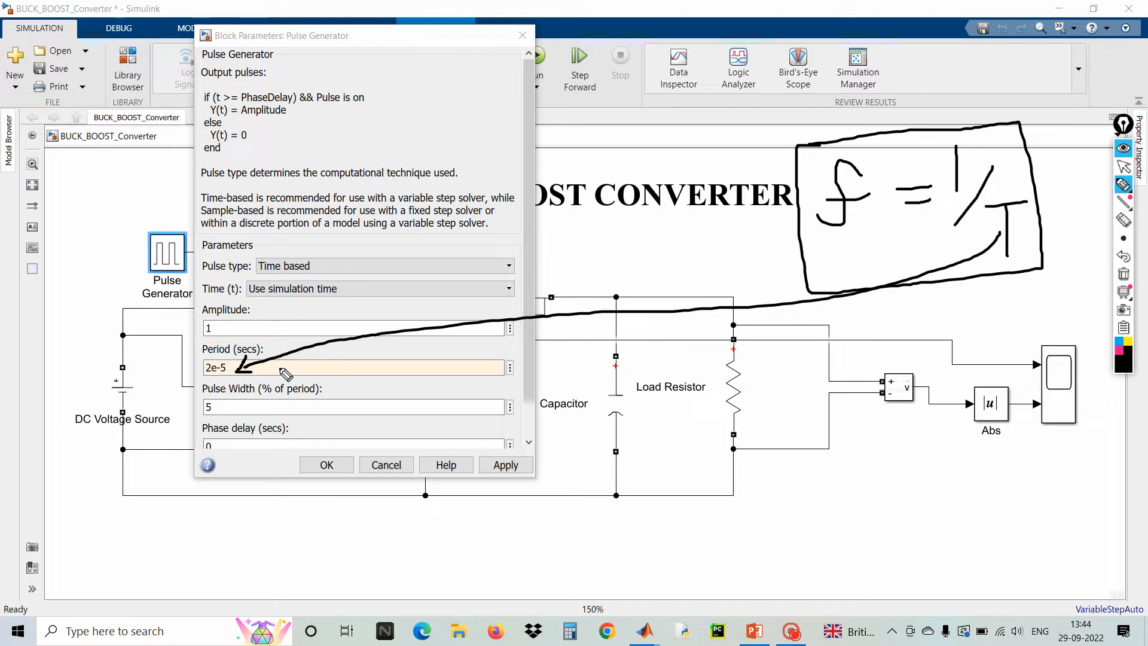
pyautogui.click(1123, 274)
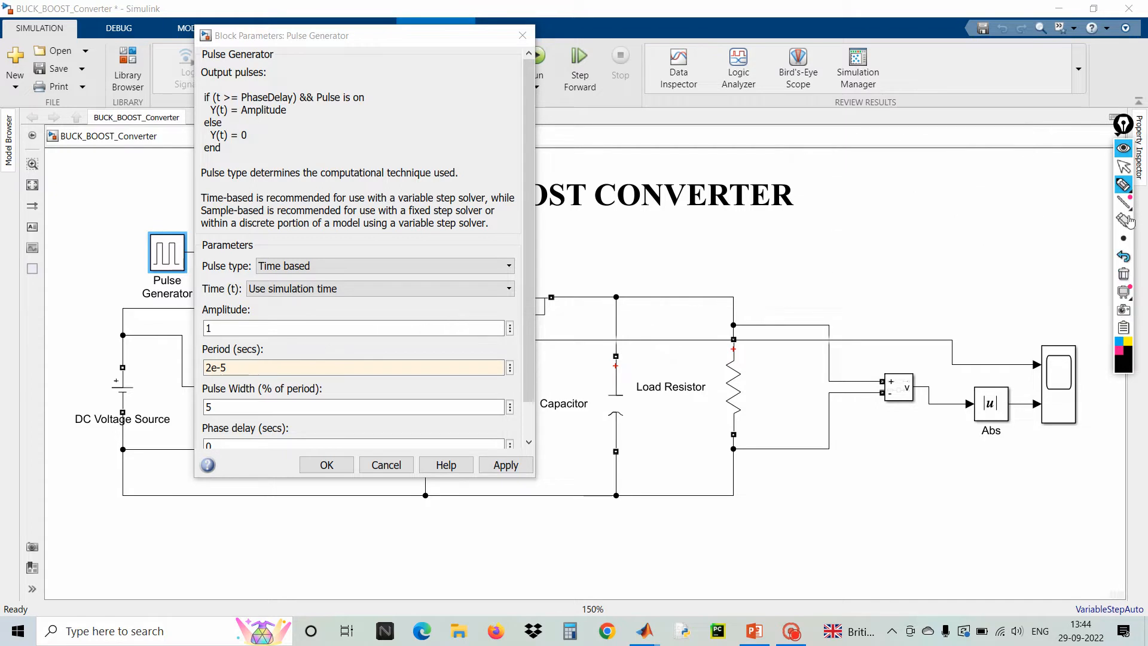
pyautogui.click(1124, 171)
# Step: Set the Pulse Generator's pulse width to 70 % of the period and accept its parameters
pyautogui.press('Tab')
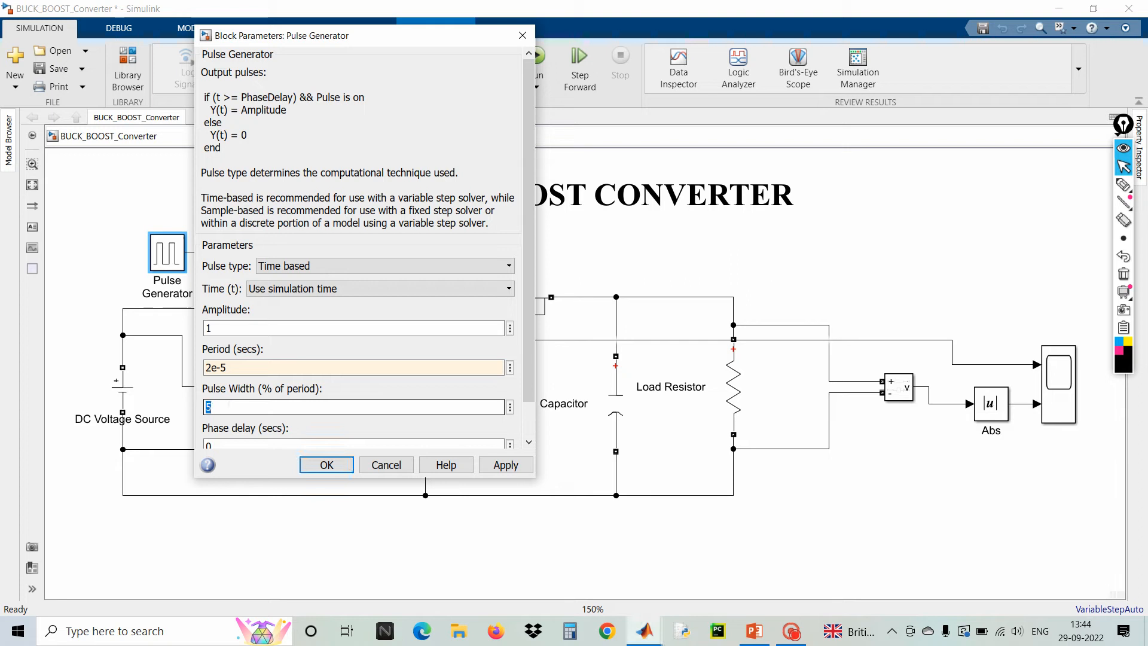
pyautogui.write('70')
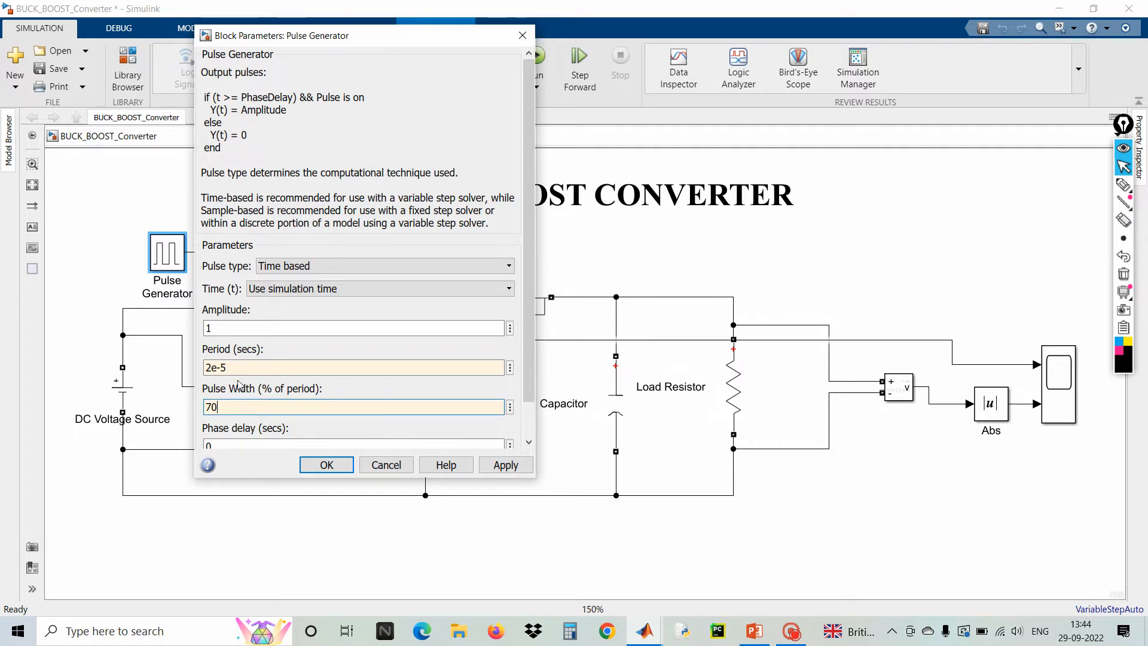
pyautogui.click(327, 465)
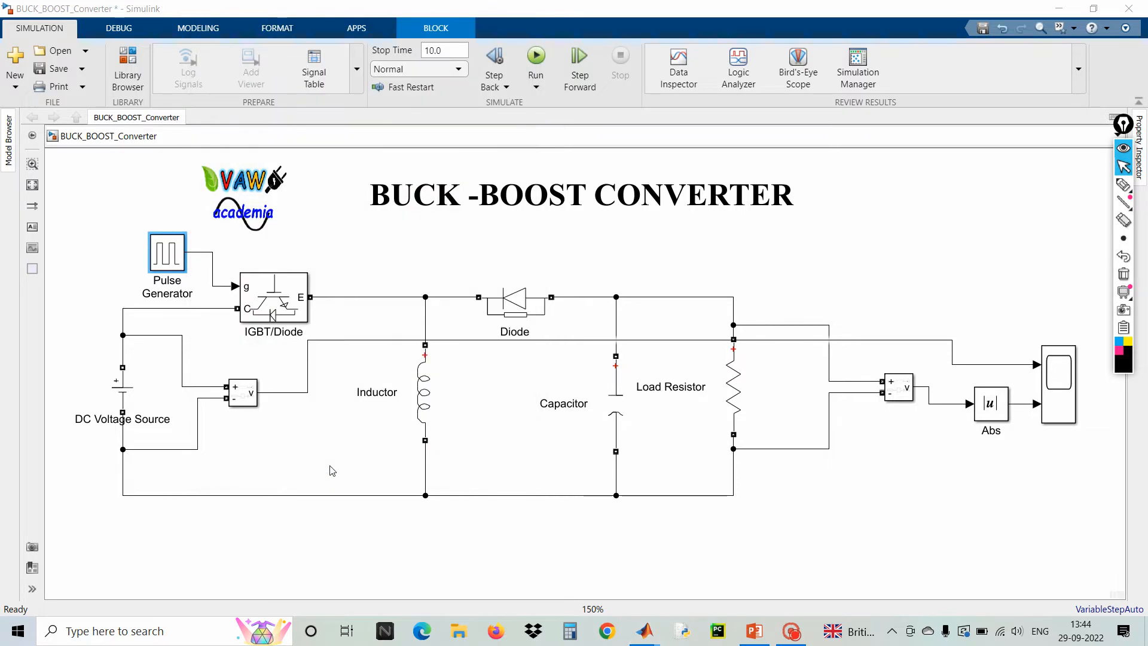
# Step: Try to run the converter simulation and dismiss the Diagnostic Viewer
pyautogui.click(650, 292)
pyautogui.click(535, 60)
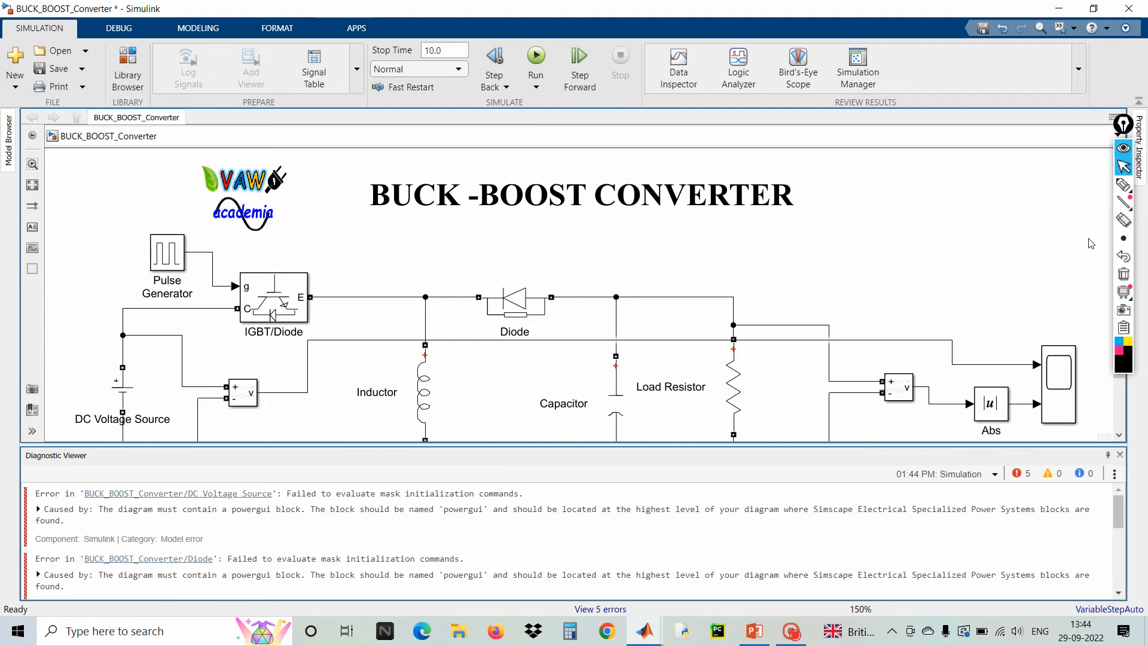
pyautogui.click(1120, 455)
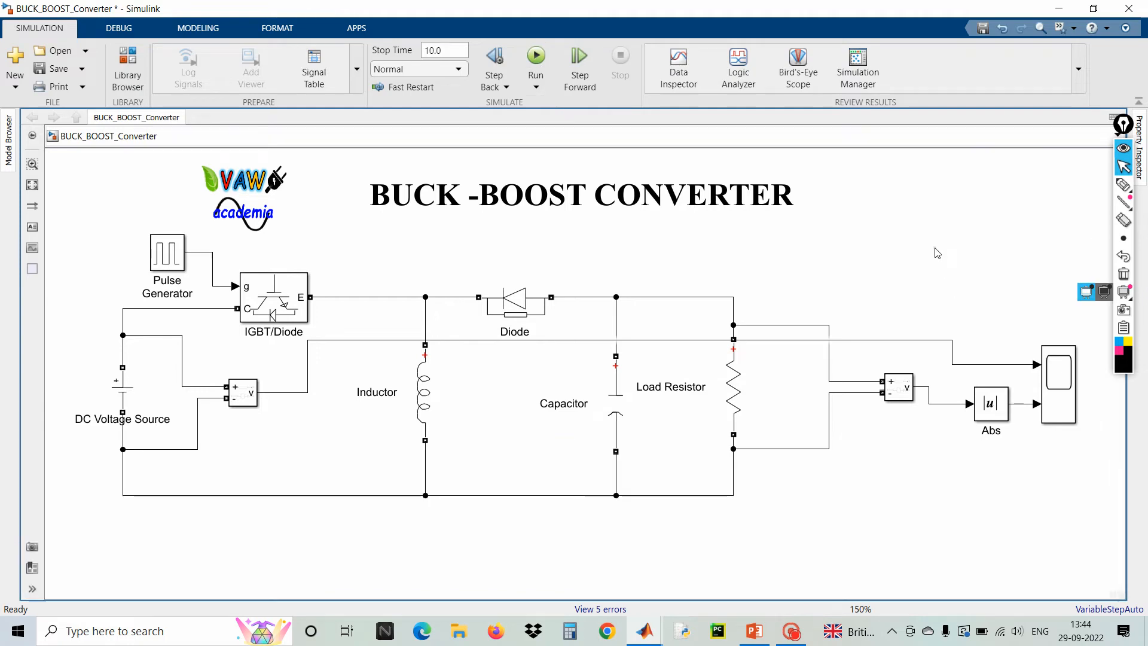
# Step: Add a powergui block in the blank area above the load voltage measurement and start the simulation
pyautogui.doubleClick(935, 249)
pyautogui.write('power')
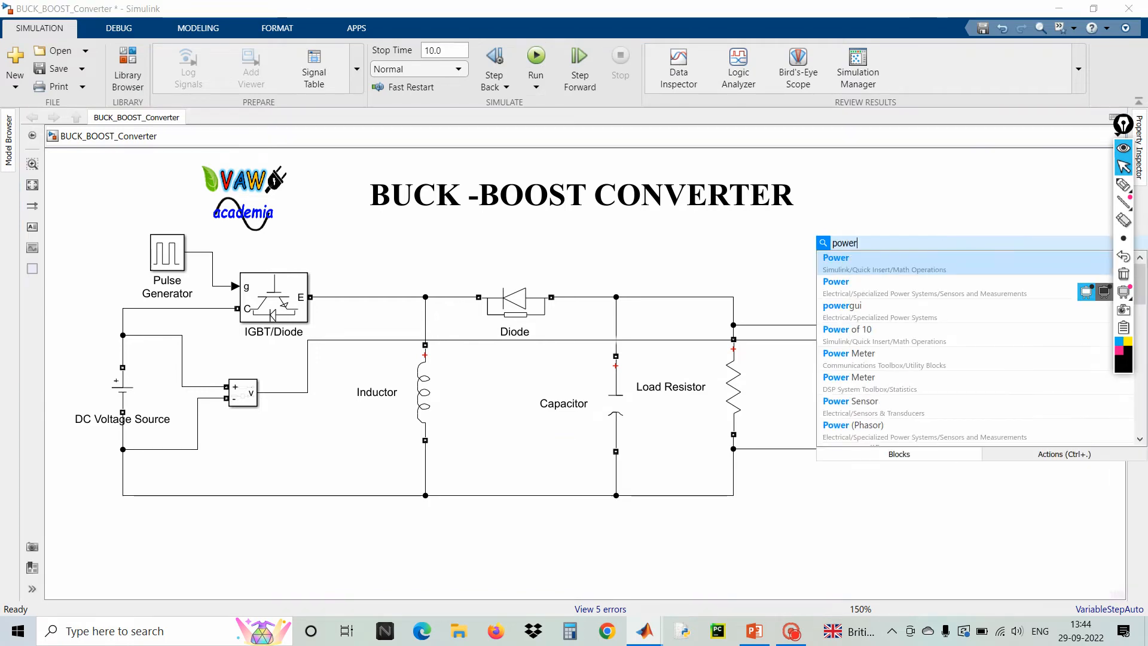
pyautogui.click(880, 311)
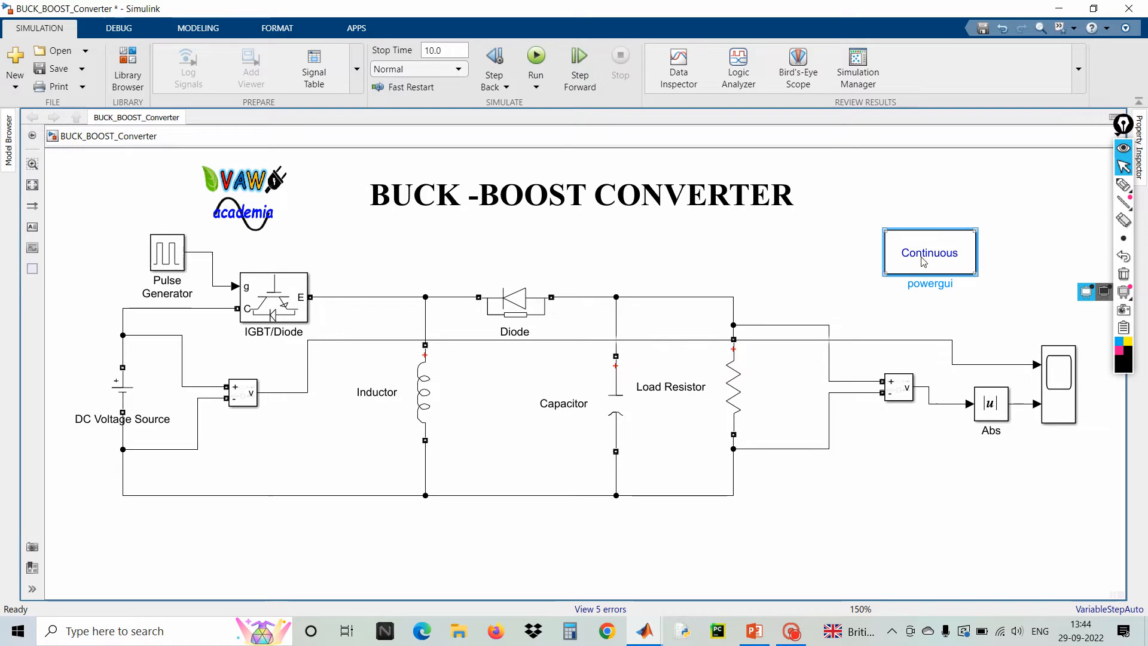
pyautogui.moveTo(917, 257); pyautogui.dragTo(879, 242)
pyautogui.click(883, 179)
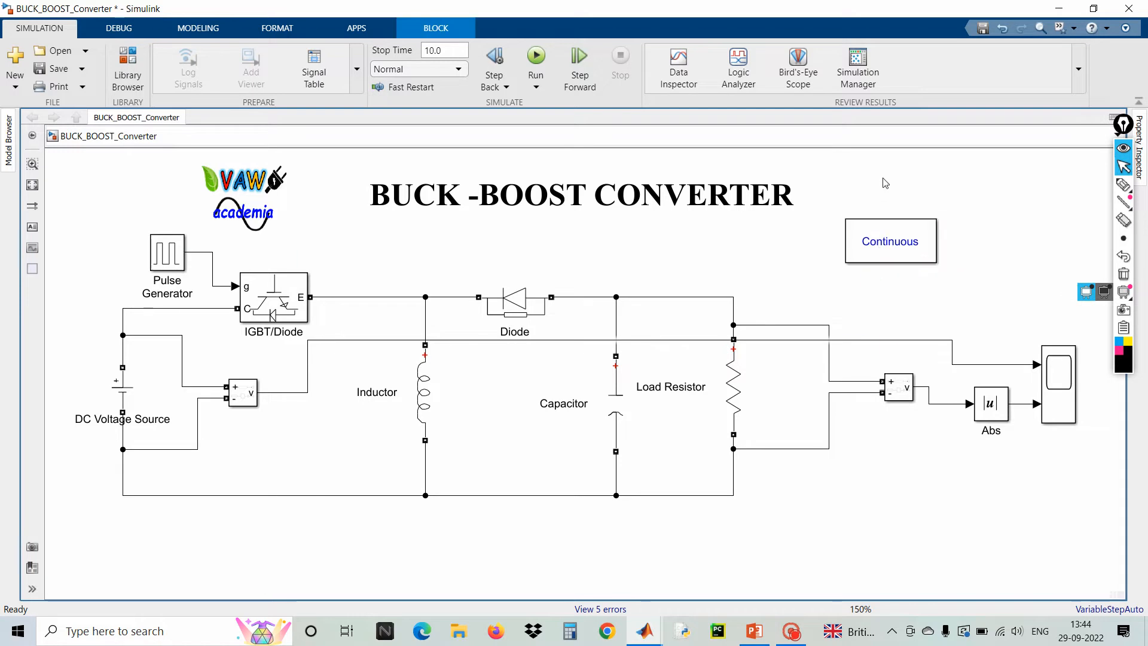
pyautogui.click(536, 57)
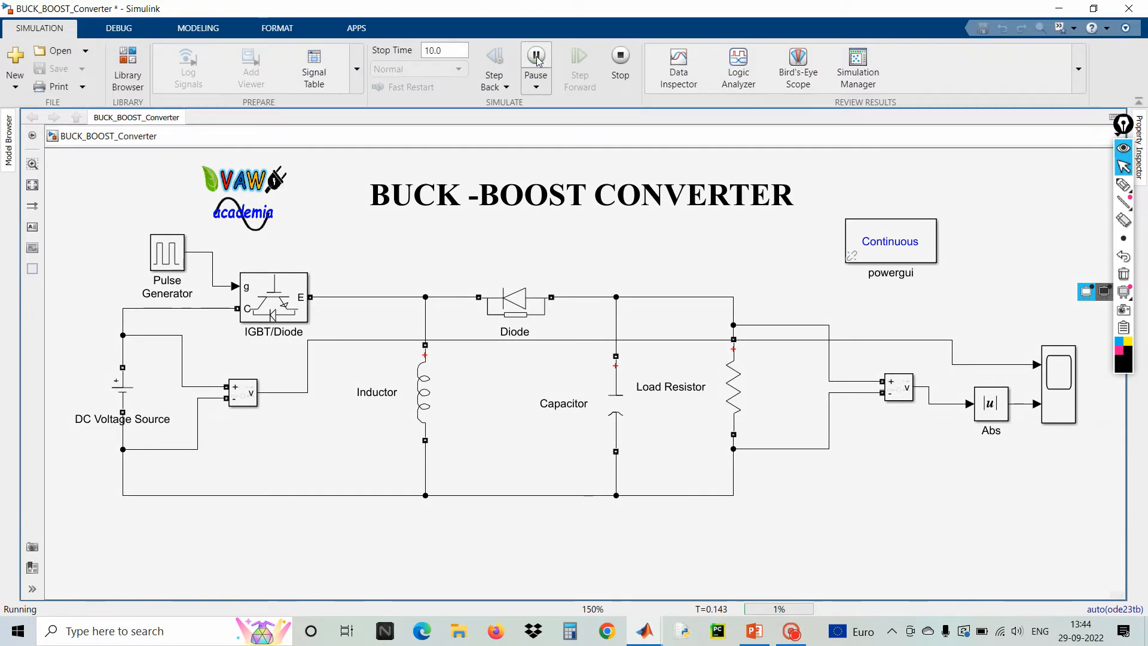
# Step: Open the Scope and scale its axes to fit both voltage traces
pyautogui.doubleClick(1058, 392)
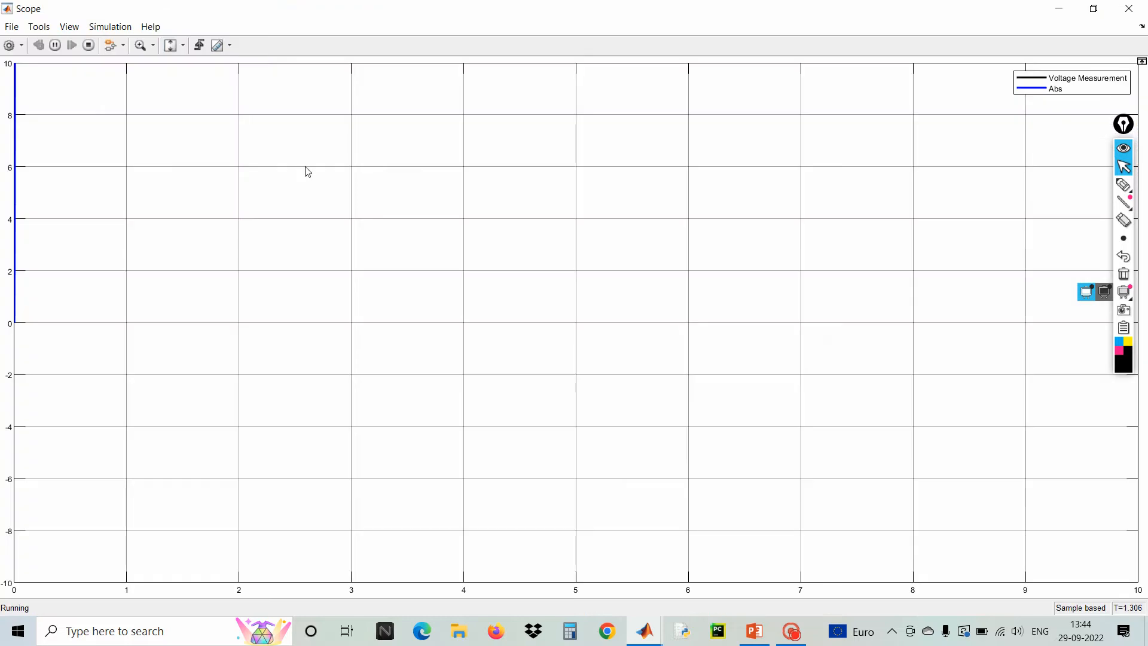
pyautogui.click(181, 45)
pyautogui.click(173, 82)
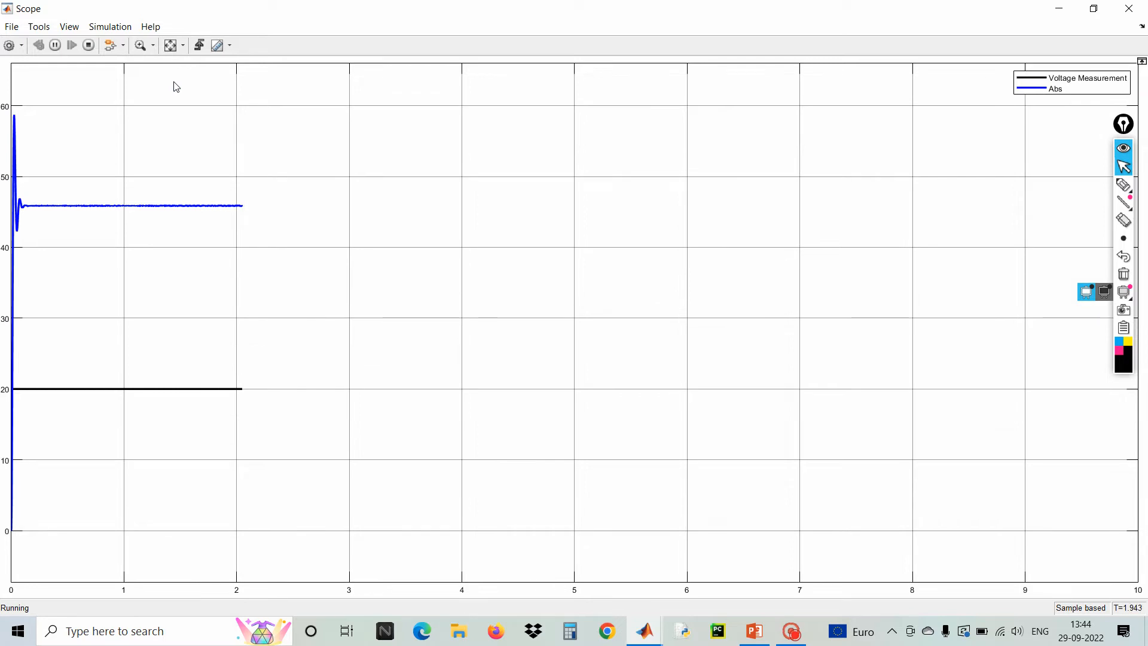
# Step: Annotate the black trace as I/P and the blue trace as O/P (d = 70%), and clear the markings
pyautogui.click(1123, 185)
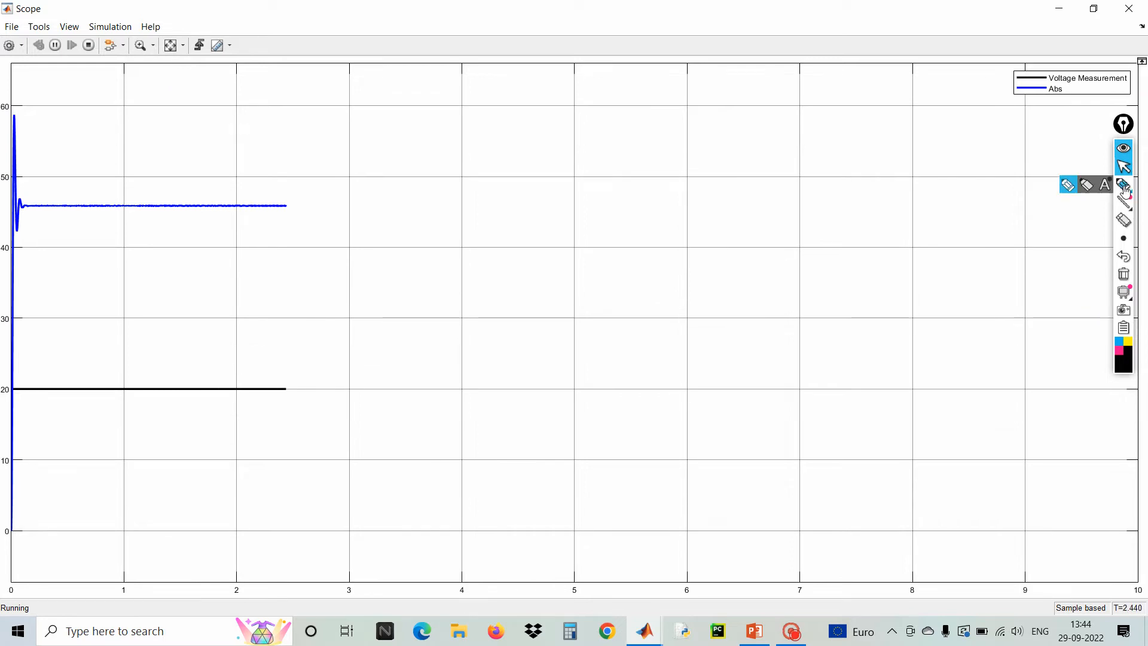
pyautogui.moveTo(250, 341)
pyautogui.mouseDown()
pyautogui.moveTo(229, 344)
pyautogui.moveTo(220, 371)
pyautogui.moveTo(266, 344)
pyautogui.moveTo(295, 382)
pyautogui.moveTo(305, 353)
pyautogui.mouseUp()
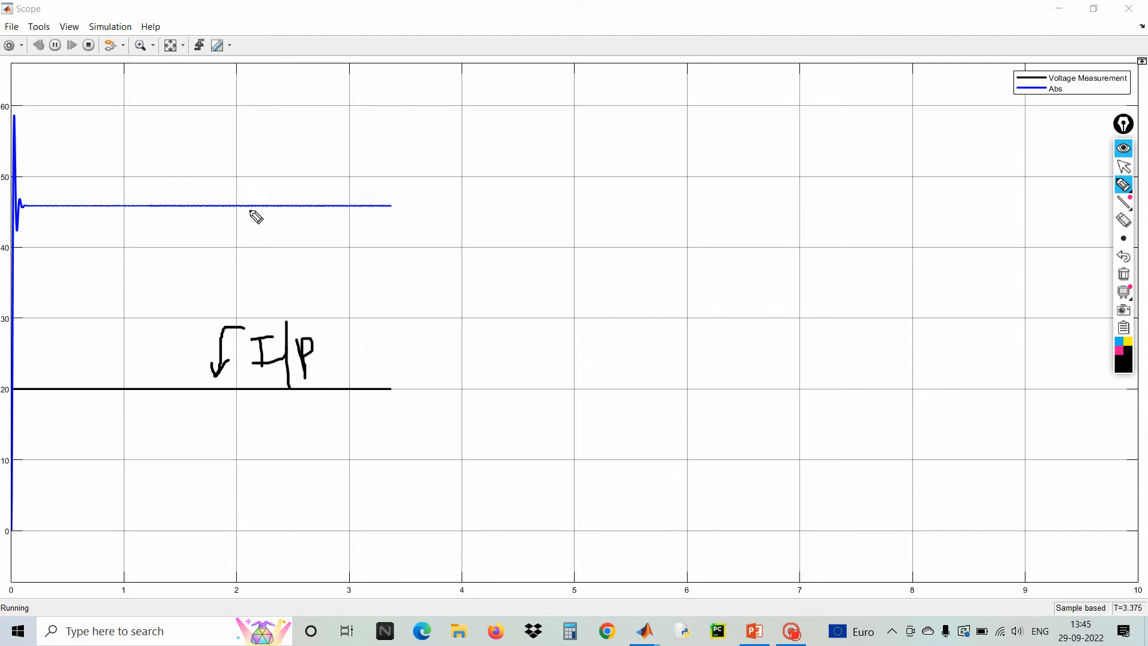
pyautogui.moveTo(275, 145)
pyautogui.mouseDown()
pyautogui.moveTo(238, 206)
pyautogui.moveTo(303, 162)
pyautogui.moveTo(327, 201)
pyautogui.moveTo(321, 175)
pyautogui.mouseUp()
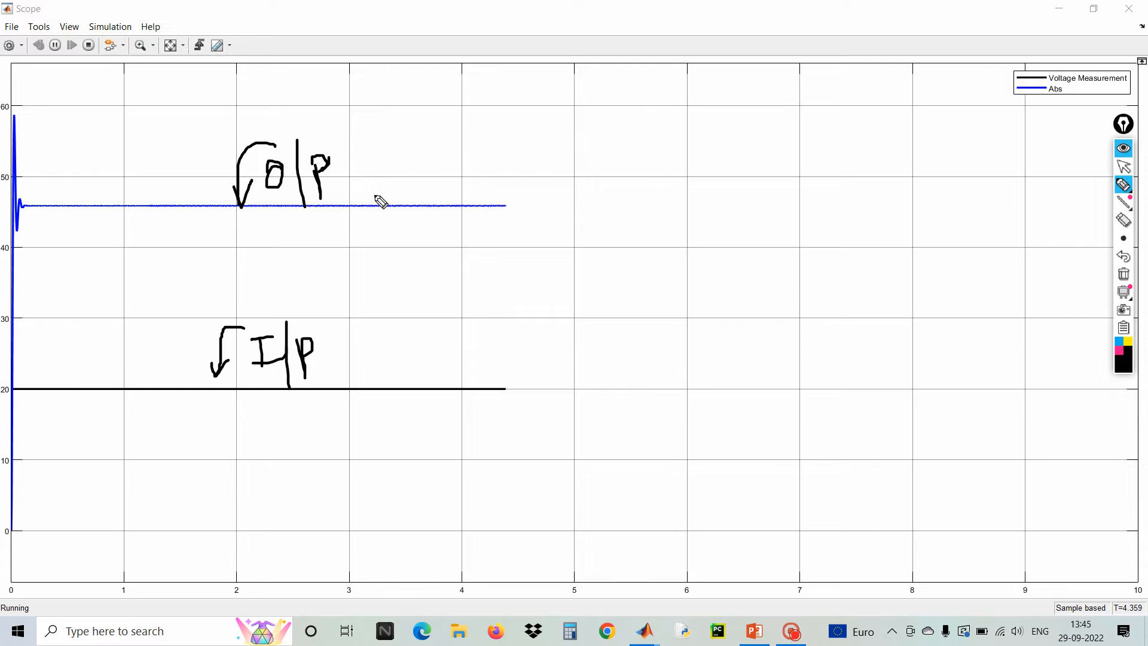
pyautogui.moveTo(385, 112)
pyautogui.mouseDown()
pyautogui.moveTo(366, 130)
pyautogui.moveTo(375, 190)
pyautogui.moveTo(390, 202)
pyautogui.mouseUp()
pyautogui.moveTo(426, 146)
pyautogui.mouseDown()
pyautogui.moveTo(415, 150)
pyautogui.moveTo(421, 117)
pyautogui.moveTo(438, 162)
pyautogui.moveTo(468, 140)
pyautogui.moveTo(480, 153)
pyautogui.mouseUp()
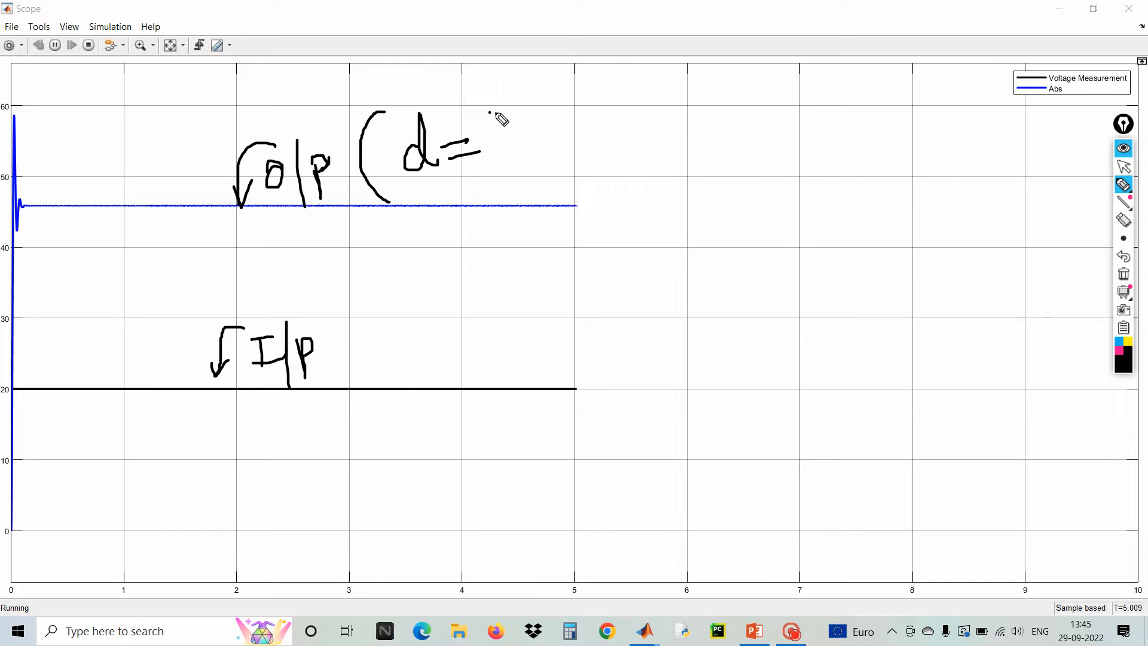
pyautogui.moveTo(489, 112); pyautogui.dragTo(519, 147)
pyautogui.moveTo(503, 132)
pyautogui.mouseDown()
pyautogui.moveTo(548, 110)
pyautogui.moveTo(577, 114)
pyautogui.moveTo(571, 130)
pyautogui.mouseUp()
pyautogui.click(566, 99)
pyautogui.click(591, 115)
pyautogui.moveTo(588, 58); pyautogui.dragTo(587, 167)
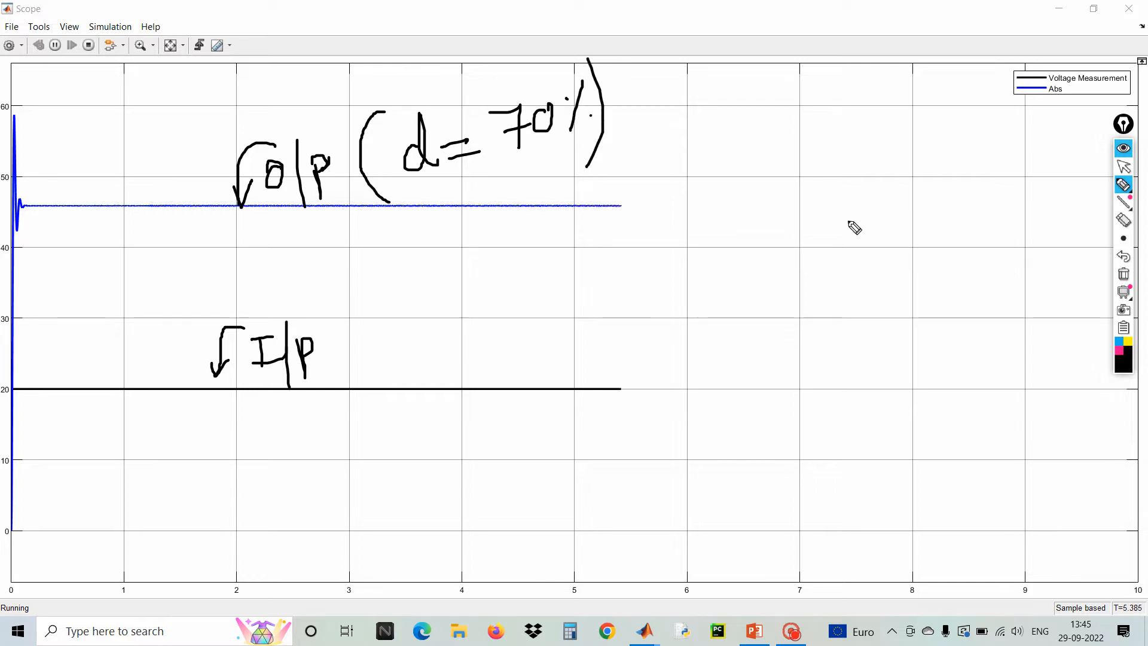
pyautogui.click(1122, 277)
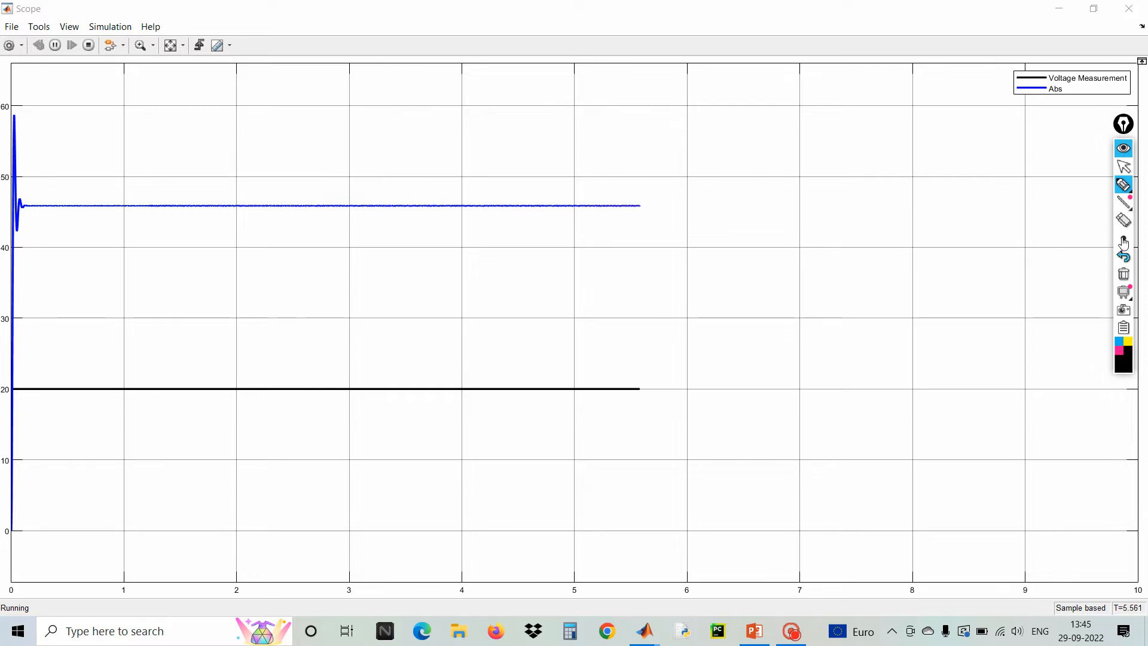
pyautogui.click(1123, 167)
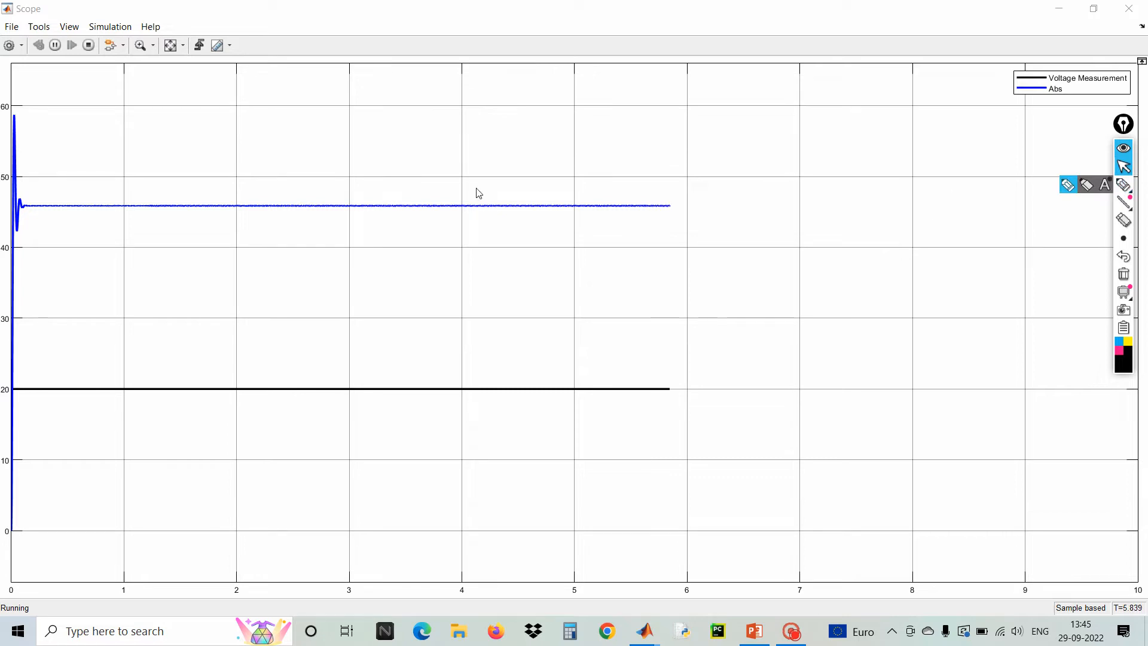
# Step: Stop the simulation and rename the Voltage Measurement legend entry as "Input Voltage"
pyautogui.click(88, 46)
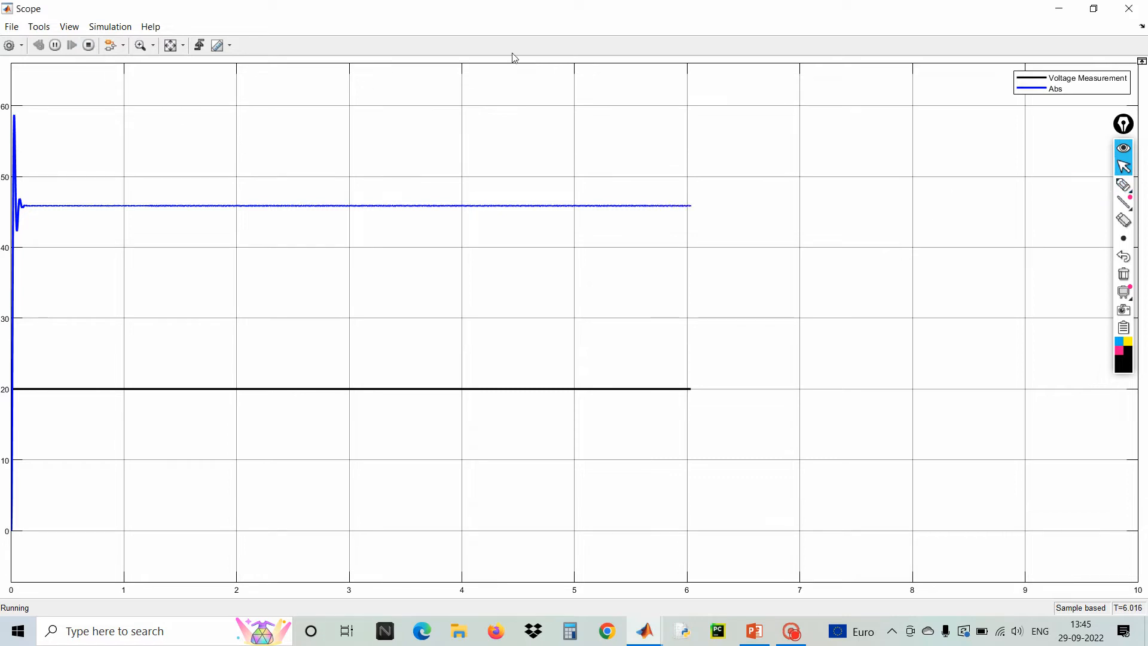
pyautogui.click(1069, 83)
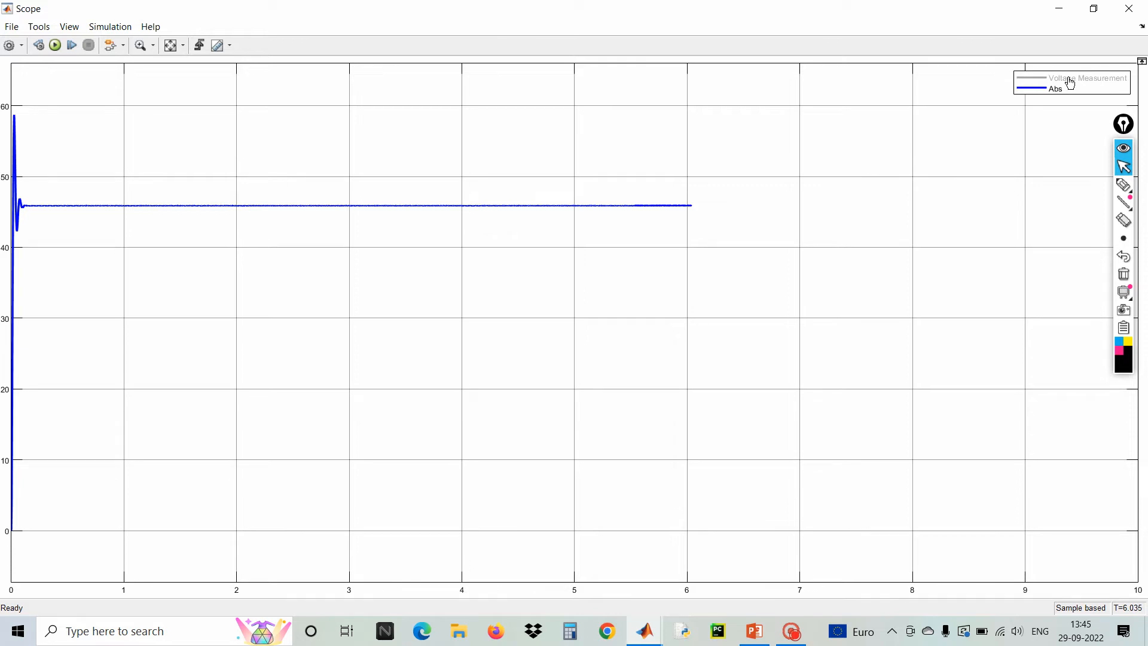
pyautogui.click(1070, 83)
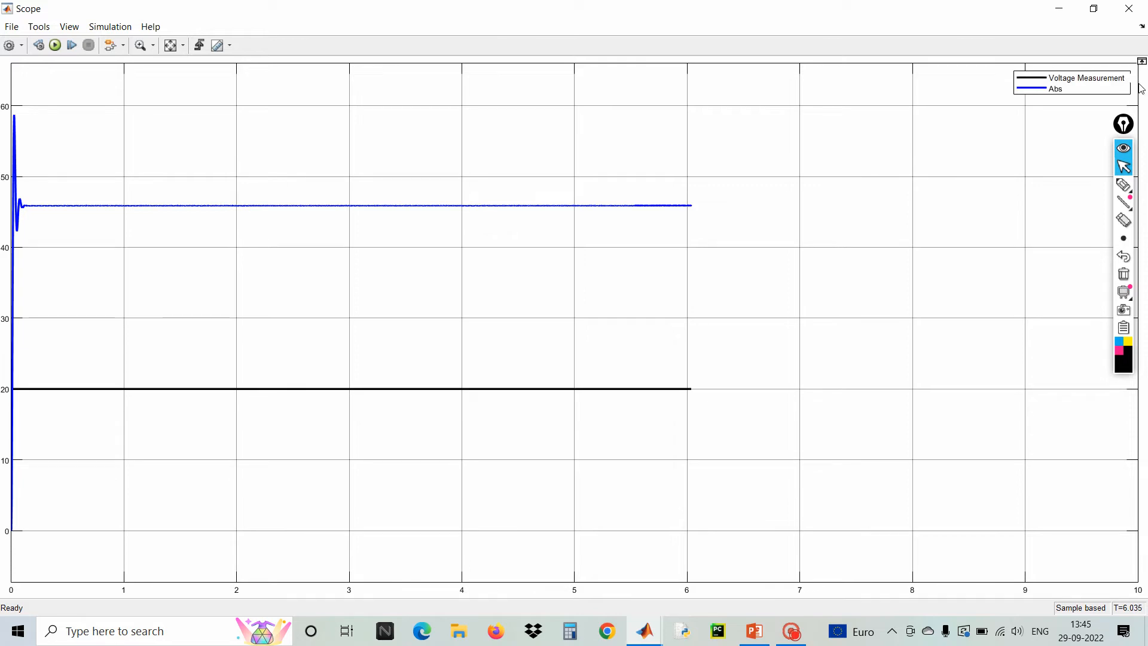
pyautogui.press('BackSpace')
pyautogui.press('BackSpace')
pyautogui.press('BackSpace')
pyautogui.press('BackSpace')
pyautogui.press('BackSpace')
pyautogui.press('BackSpace')
pyautogui.press('BackSpace')
pyautogui.press('BackSpace')
pyautogui.press('BackSpace')
pyautogui.press('BackSpace')
pyautogui.press('BackSpace')
pyautogui.press('BackSpace')
pyautogui.press('BackSpace')
pyautogui.press('BackSpace')
pyautogui.press('BackSpace')
pyautogui.press('BackSpace')
pyautogui.press('BackSpace')
pyautogui.press('BackSpace')
pyautogui.write('Input Voltage')
# Step: Rename the Abs legend entry as "Output Voltage" and close the Scope
pyautogui.click(1061, 92)
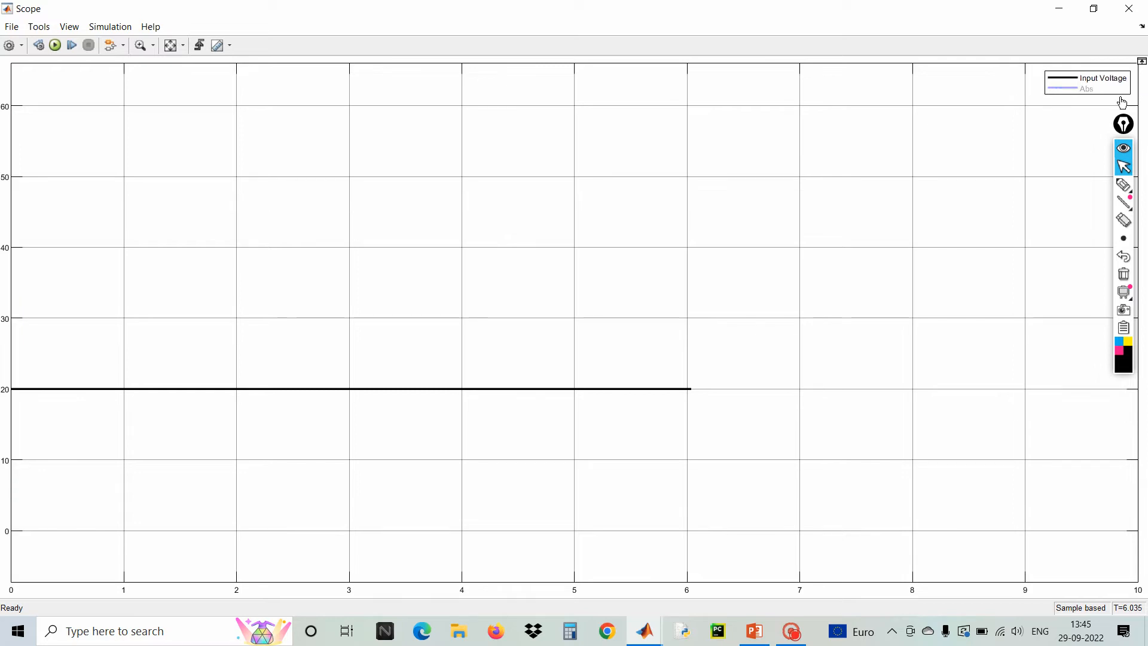
pyautogui.click(1101, 94)
pyautogui.doubleClick(1099, 94)
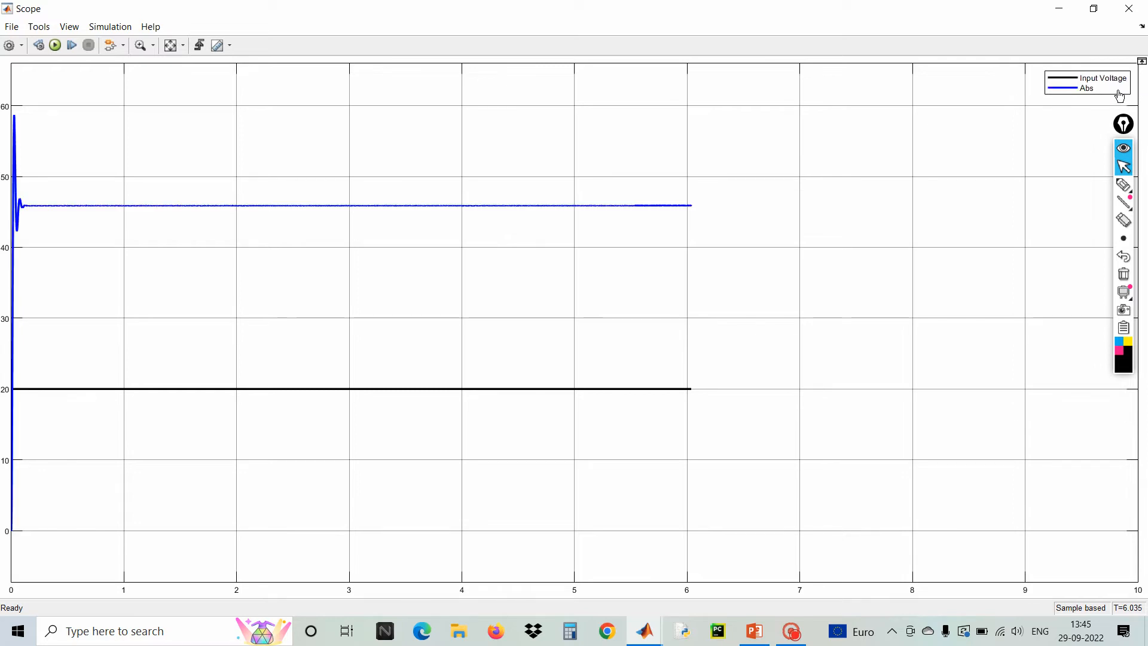
pyautogui.write('Output Voltage')
pyautogui.click(1018, 145)
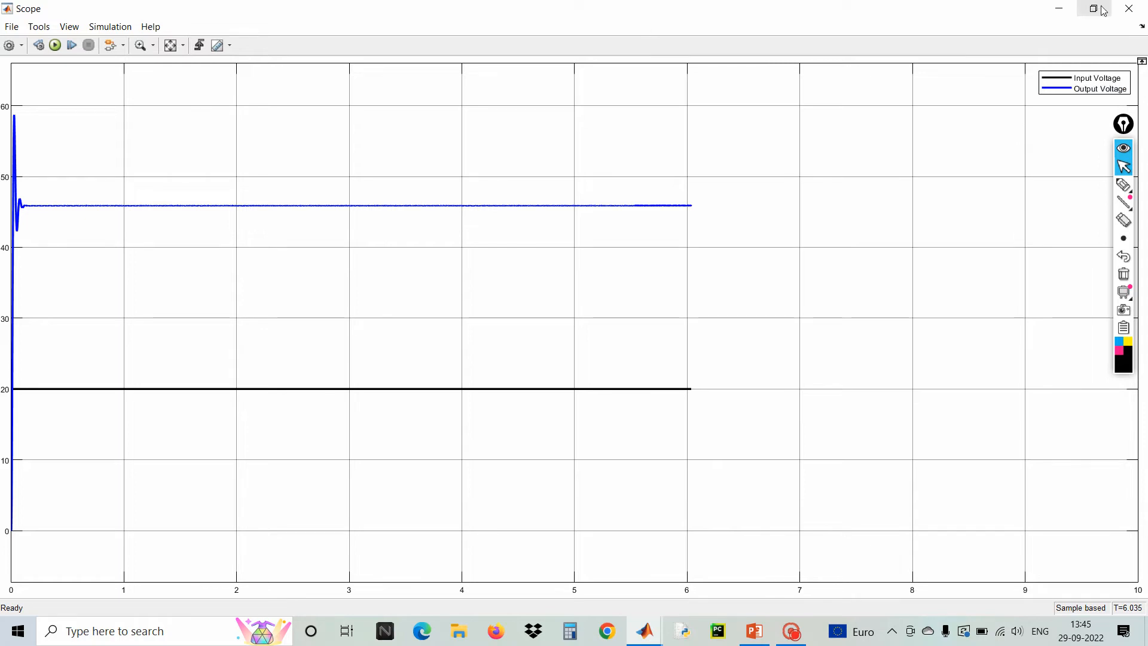
pyautogui.click(1125, 8)
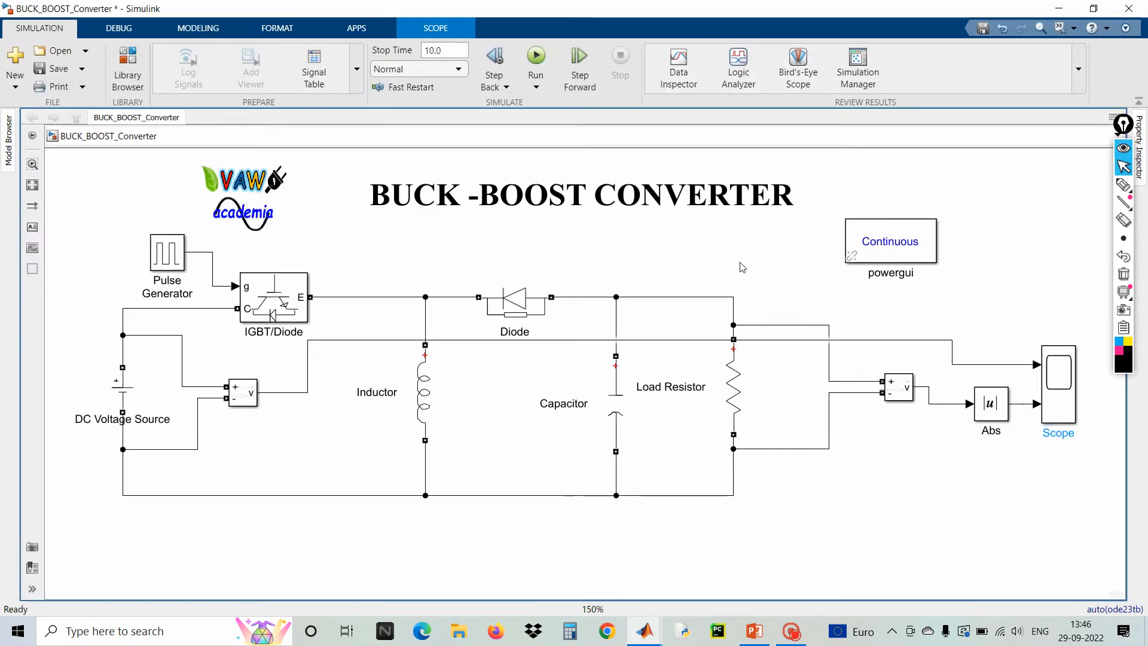
# Step: Set the Pulse Generator's pulse width to 35 % of the period and accept its parameters
pyautogui.click(173, 263)
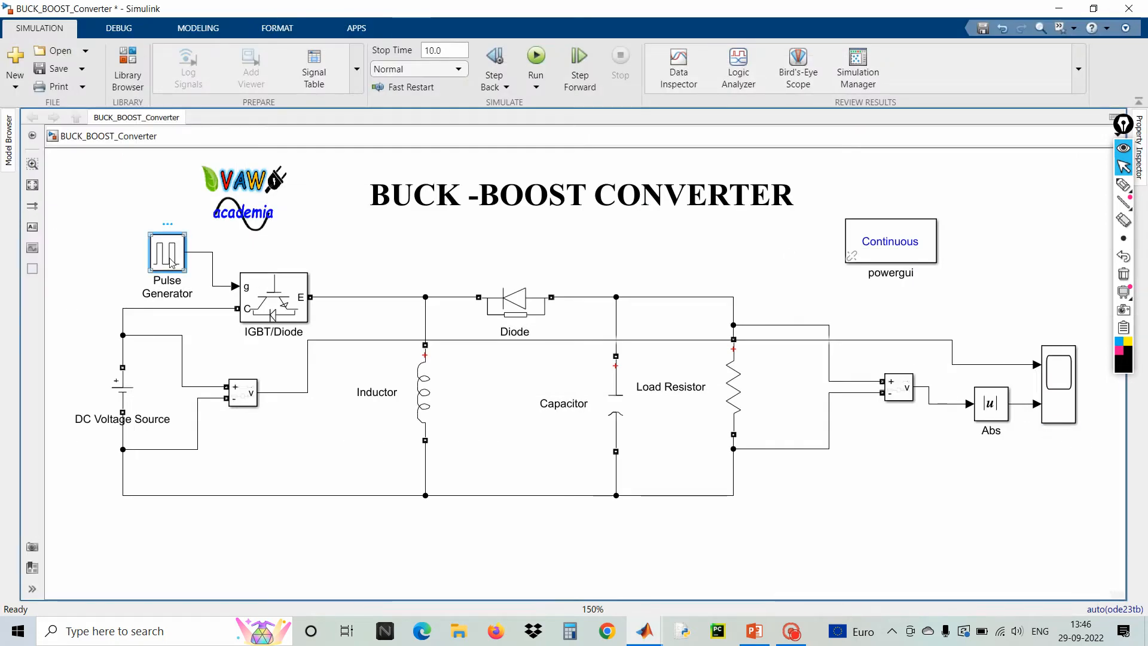
pyautogui.doubleClick(172, 263)
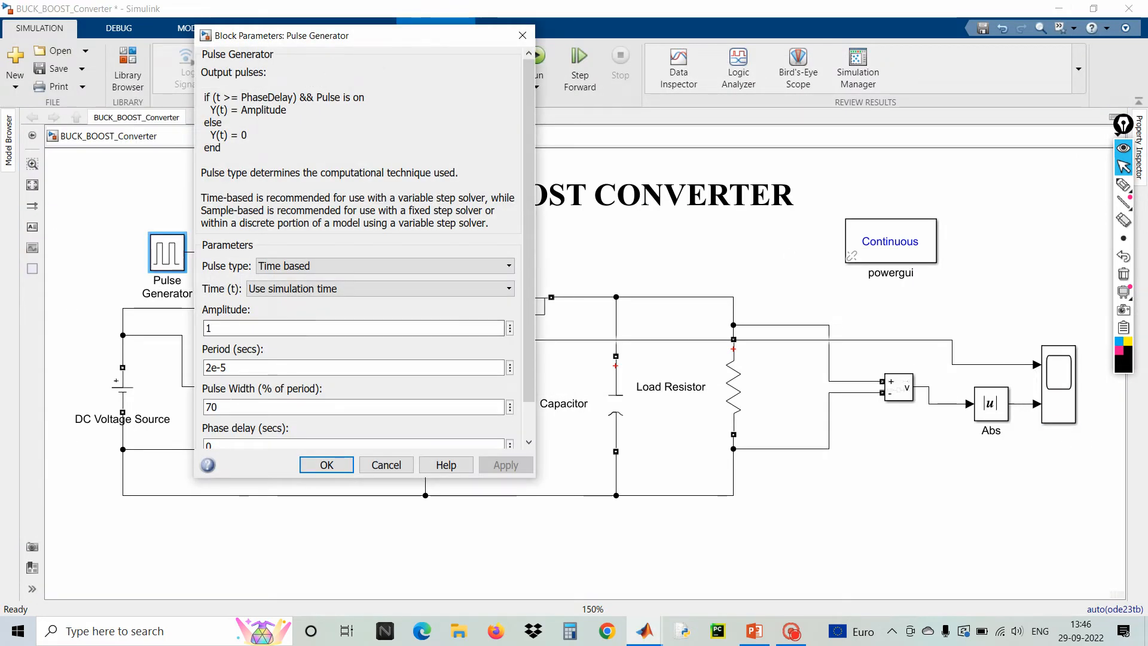
pyautogui.doubleClick(211, 406)
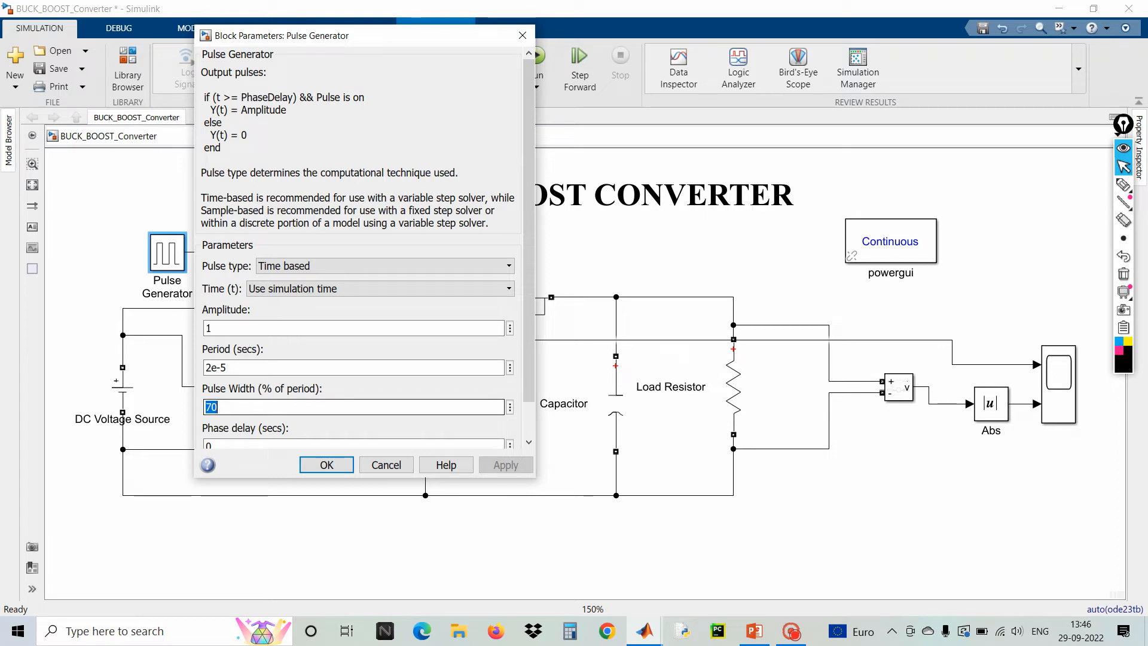
pyautogui.write('34')
pyautogui.press('BackSpace')
pyautogui.write('5')
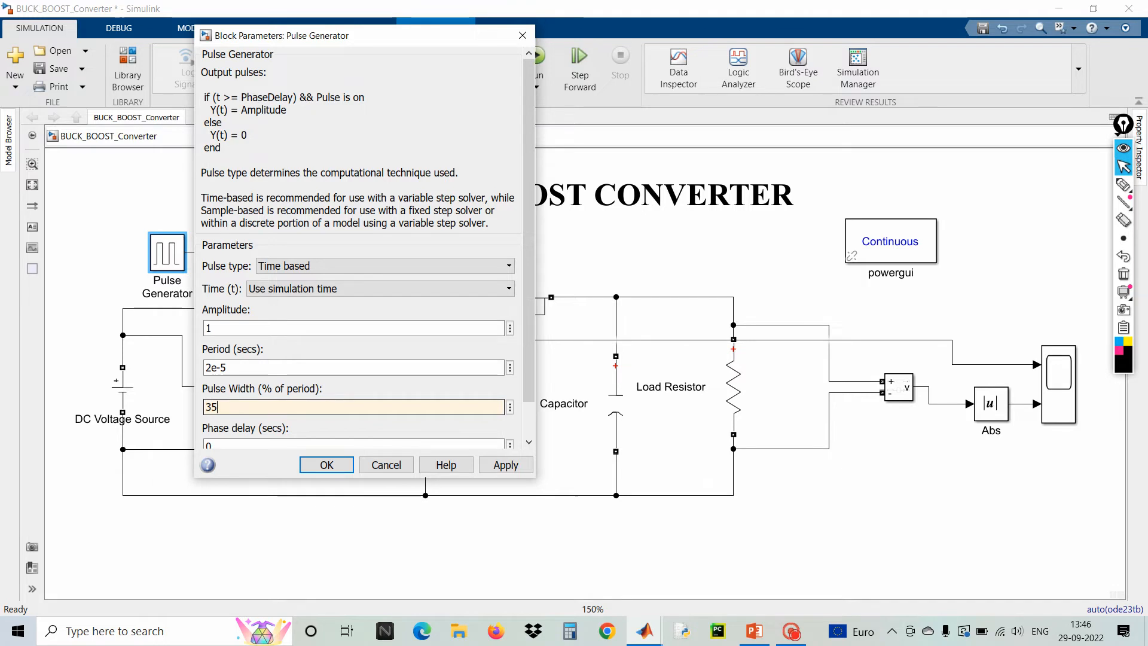
pyautogui.click(326, 464)
# Step: Run the simulation and display both voltage traces in the Scope with the axes scaled to fit
pyautogui.click(538, 58)
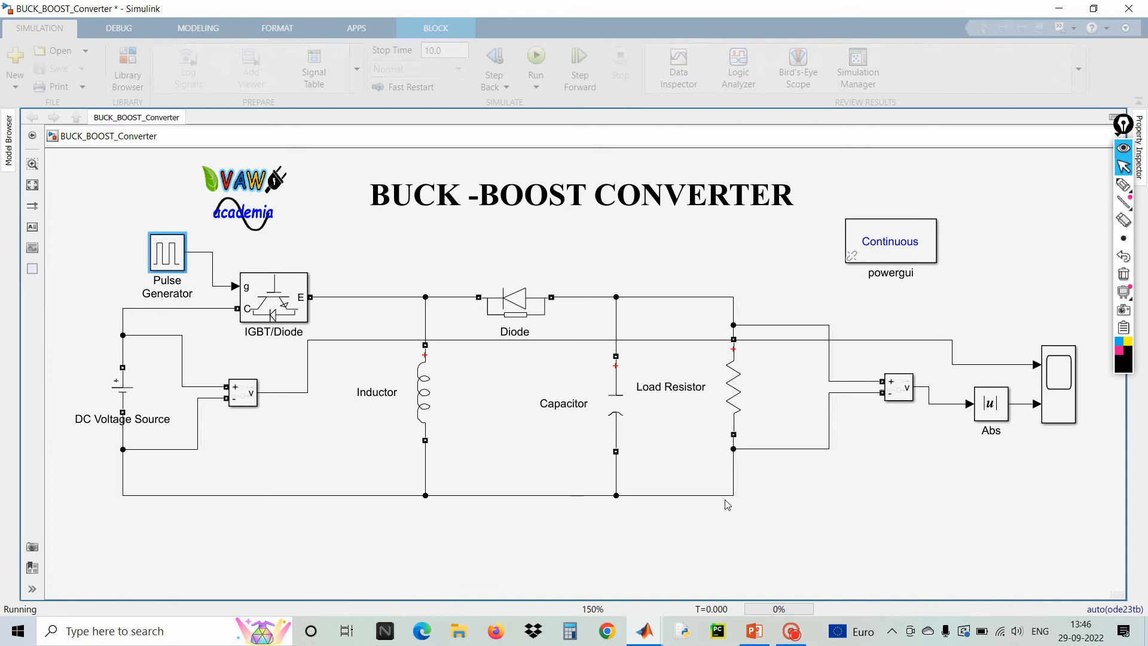
pyautogui.click(1063, 401)
pyautogui.doubleClick(1063, 401)
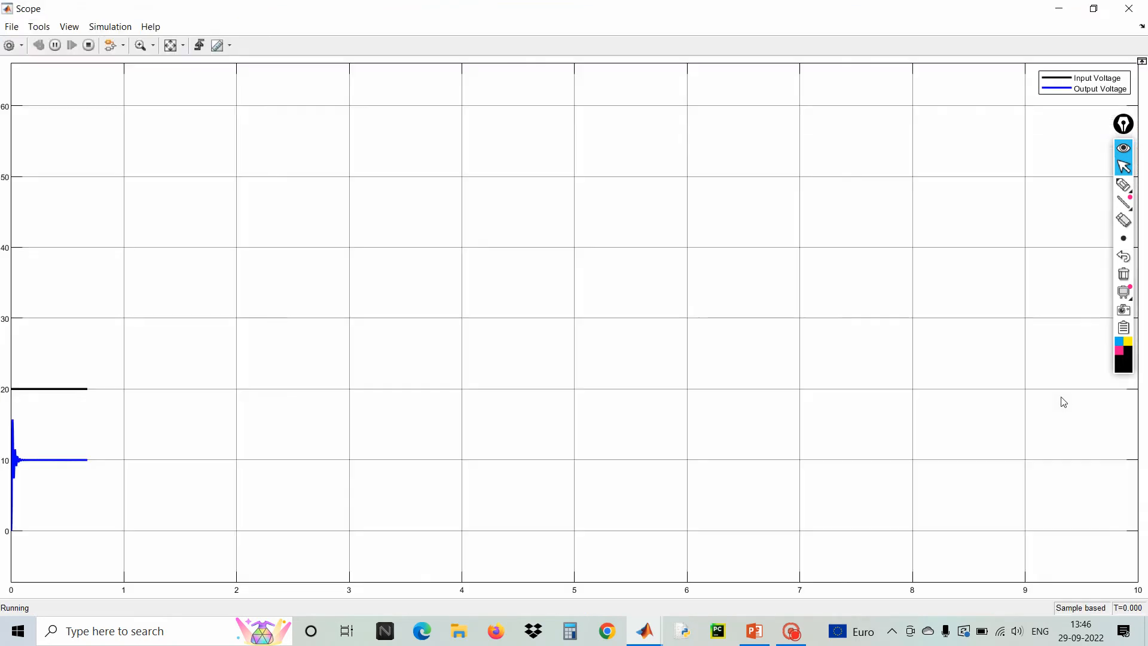
pyautogui.click(173, 46)
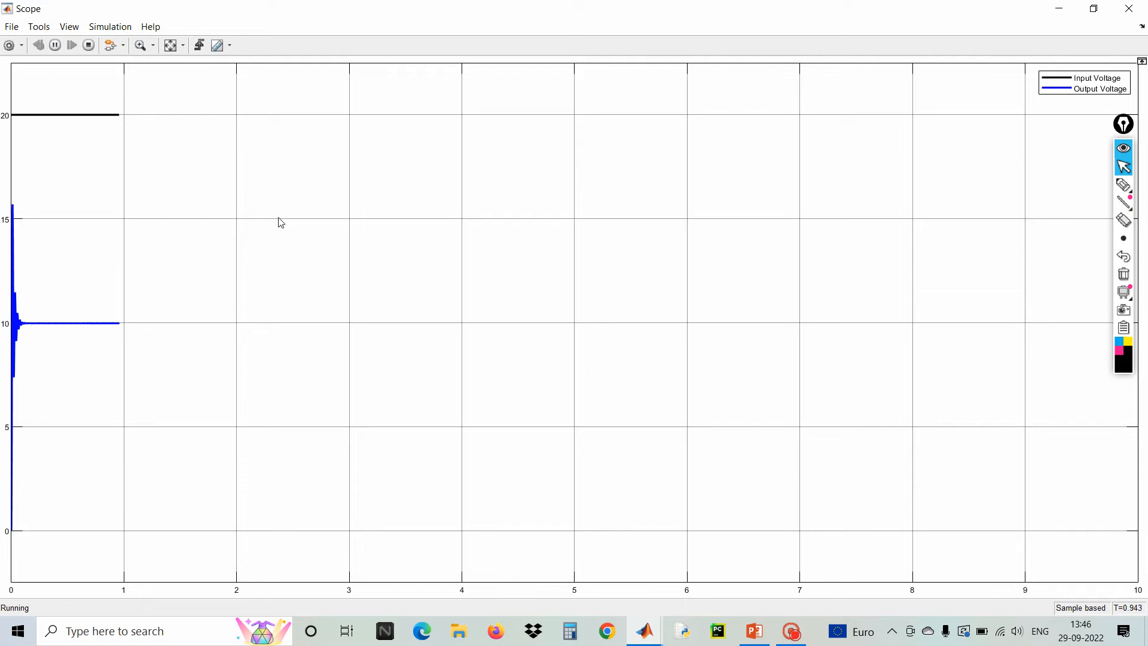
# Step: Annotate the black trace as I/P and the blue trace as O/P (35%), with arrows pointing to each
pyautogui.click(1124, 186)
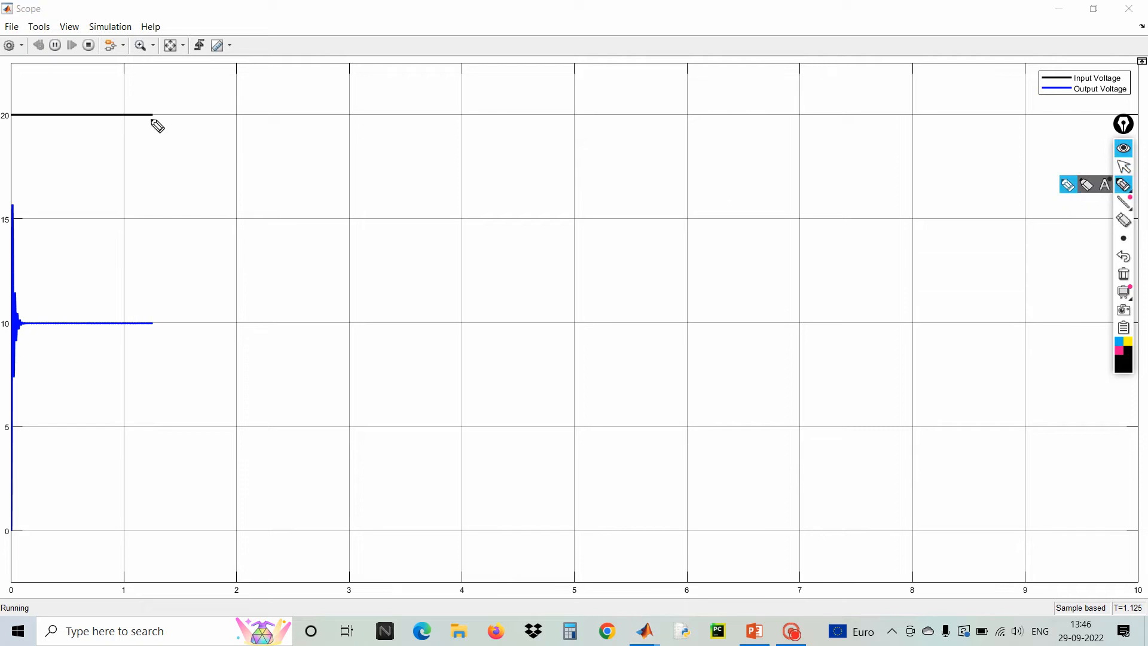
pyautogui.moveTo(129, 120)
pyautogui.mouseDown()
pyautogui.moveTo(153, 163)
pyautogui.moveTo(195, 148)
pyautogui.moveTo(187, 171)
pyautogui.moveTo(201, 171)
pyautogui.mouseUp()
pyautogui.moveTo(210, 126); pyautogui.dragTo(218, 191)
pyautogui.moveTo(228, 144)
pyautogui.mouseDown()
pyautogui.moveTo(237, 187)
pyautogui.moveTo(236, 173)
pyautogui.mouseUp()
pyautogui.moveTo(187, 259)
pyautogui.mouseDown()
pyautogui.moveTo(169, 322)
pyautogui.moveTo(217, 267)
pyautogui.mouseUp()
pyautogui.moveTo(239, 228)
pyautogui.mouseDown()
pyautogui.moveTo(247, 297)
pyautogui.moveTo(253, 266)
pyautogui.mouseUp()
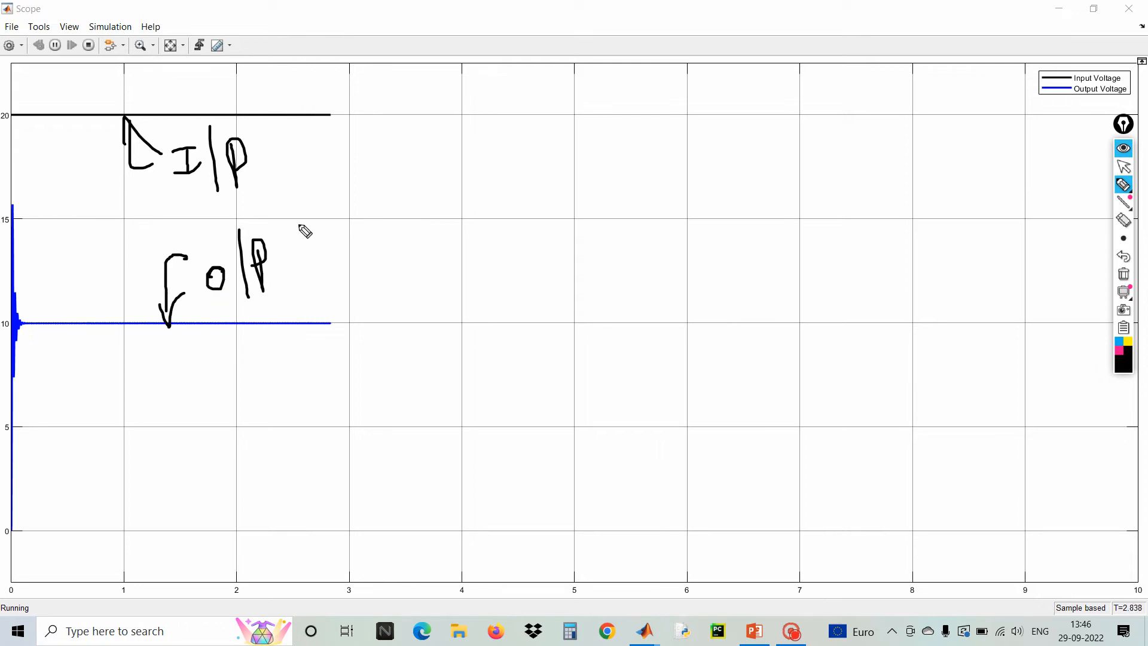
pyautogui.moveTo(302, 225)
pyautogui.mouseDown()
pyautogui.moveTo(310, 293)
pyautogui.moveTo(322, 262)
pyautogui.moveTo(311, 292)
pyautogui.mouseUp()
pyautogui.moveTo(362, 245)
pyautogui.mouseDown()
pyautogui.moveTo(362, 276)
pyautogui.moveTo(388, 236)
pyautogui.moveTo(408, 285)
pyautogui.mouseUp()
pyautogui.moveTo(403, 227)
pyautogui.mouseDown()
pyautogui.moveTo(412, 220)
pyautogui.moveTo(462, 281)
pyautogui.mouseUp()
pyautogui.click(431, 253)
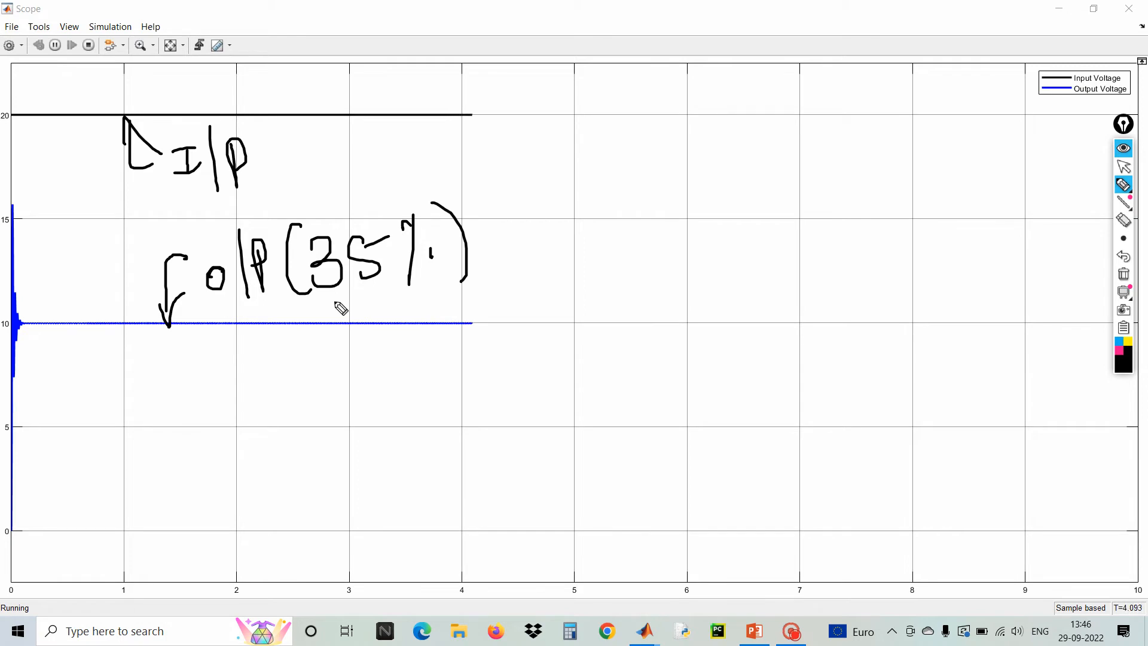
# Step: Clear the handwritten markings and close the Scope to return to the converter model
pyautogui.click(1123, 274)
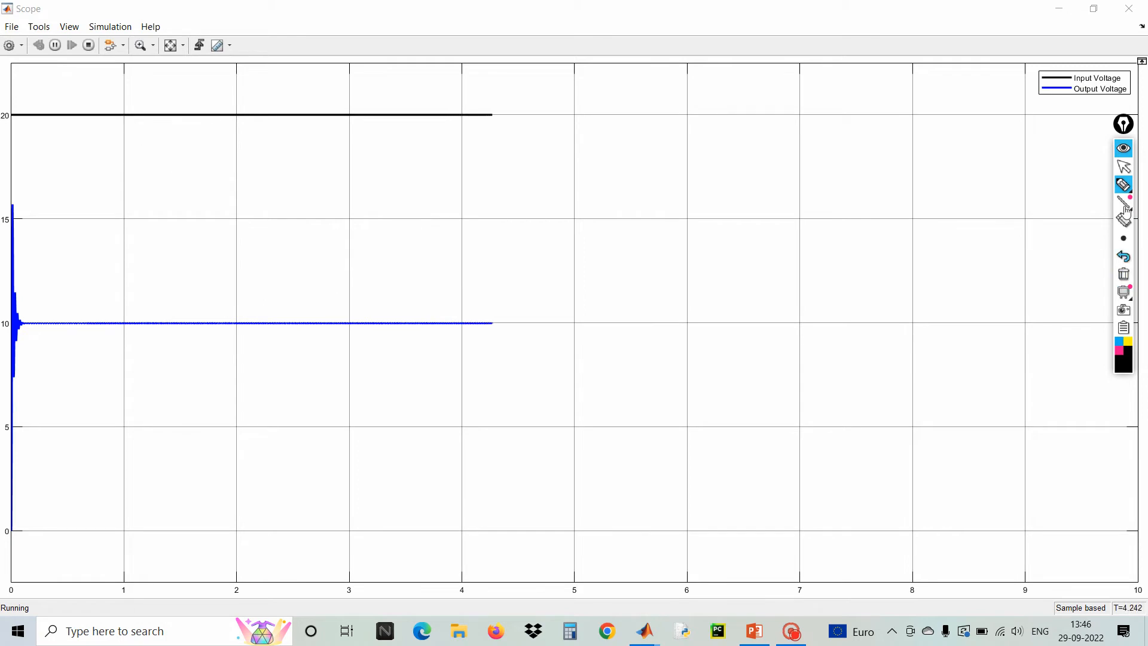
pyautogui.click(1129, 167)
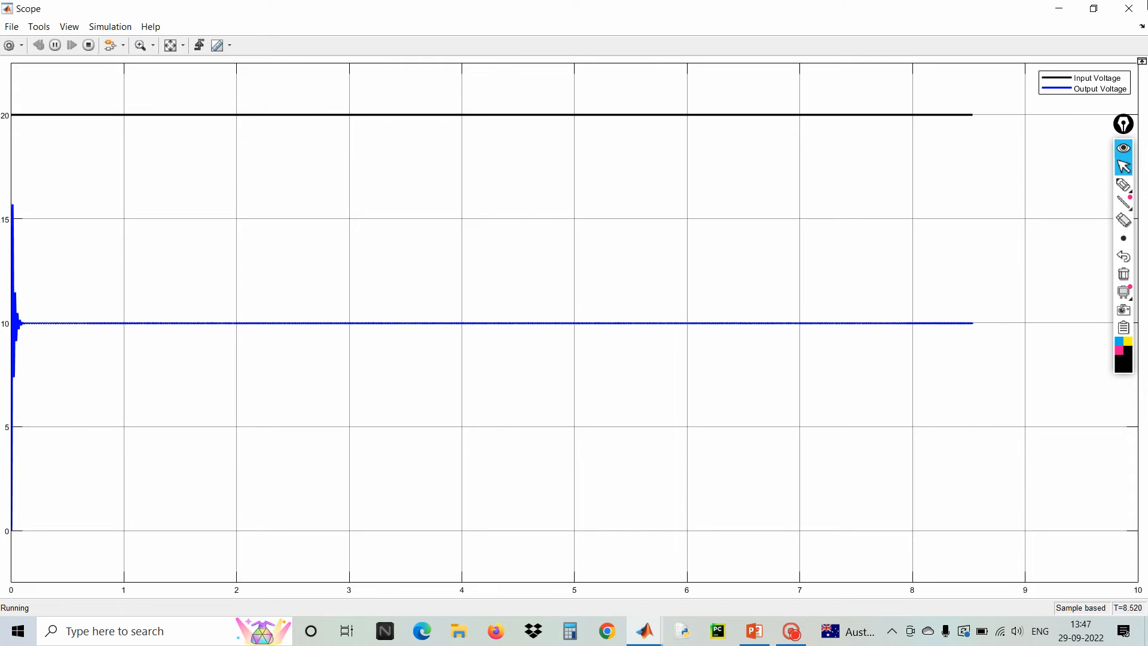
pyautogui.click(1128, 9)
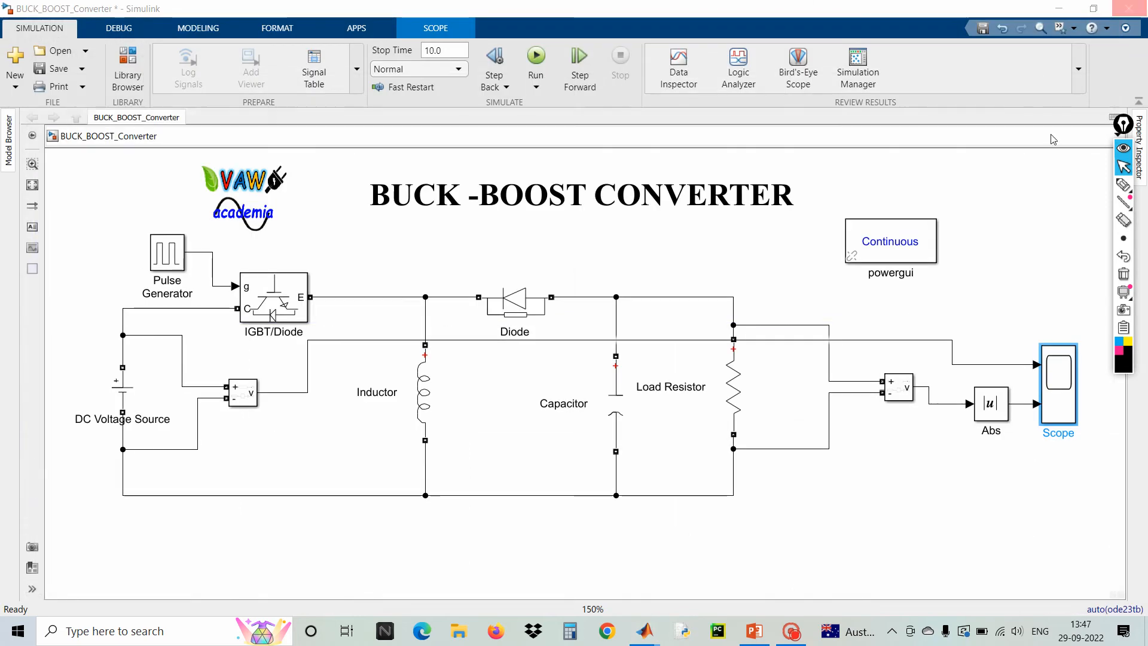
pyautogui.click(1021, 232)
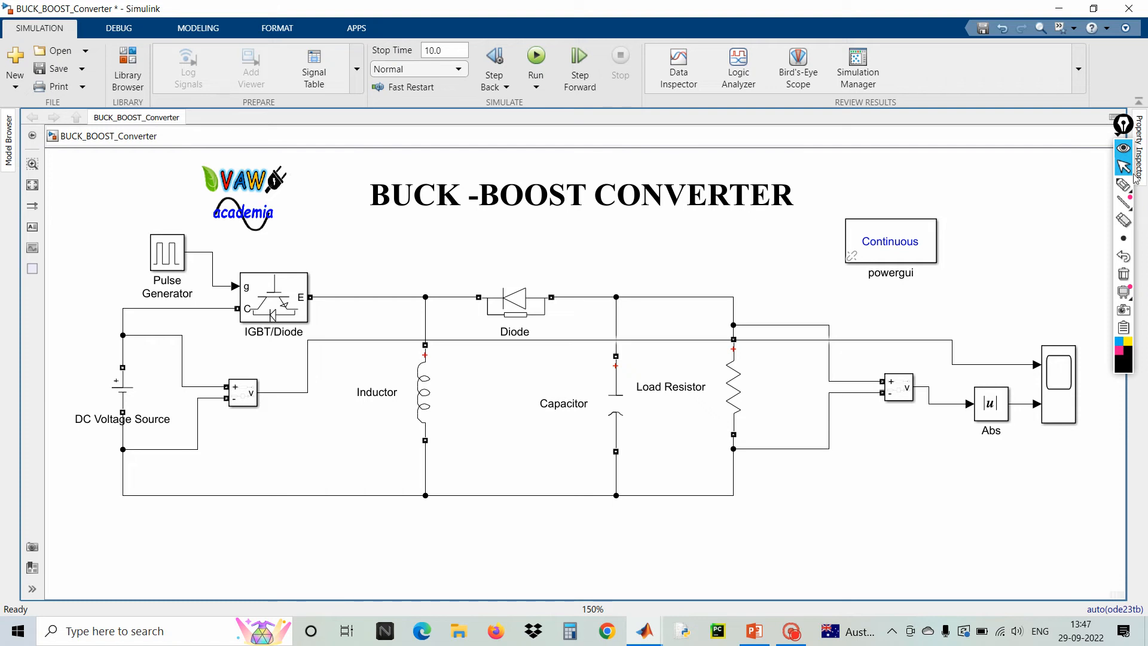
# Step: Handwrite the output voltage expression V0 = -Vin * d in the blank area below the load resistor
pyautogui.click(1123, 187)
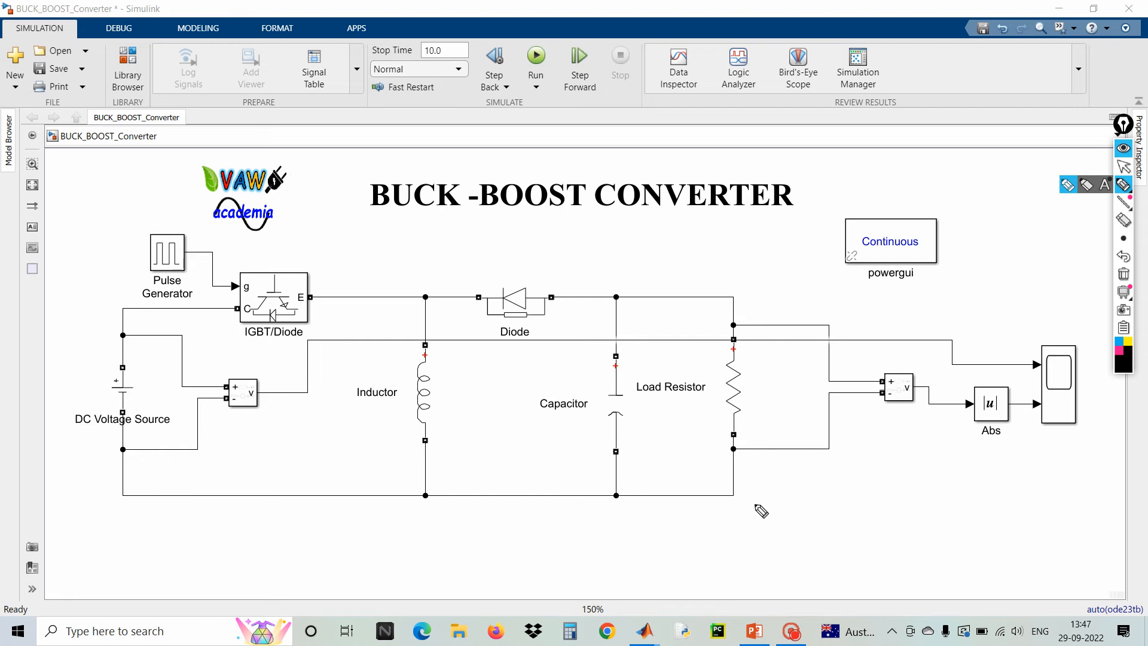
pyautogui.moveTo(748, 493)
pyautogui.mouseDown()
pyautogui.moveTo(768, 541)
pyautogui.moveTo(775, 484)
pyautogui.mouseUp()
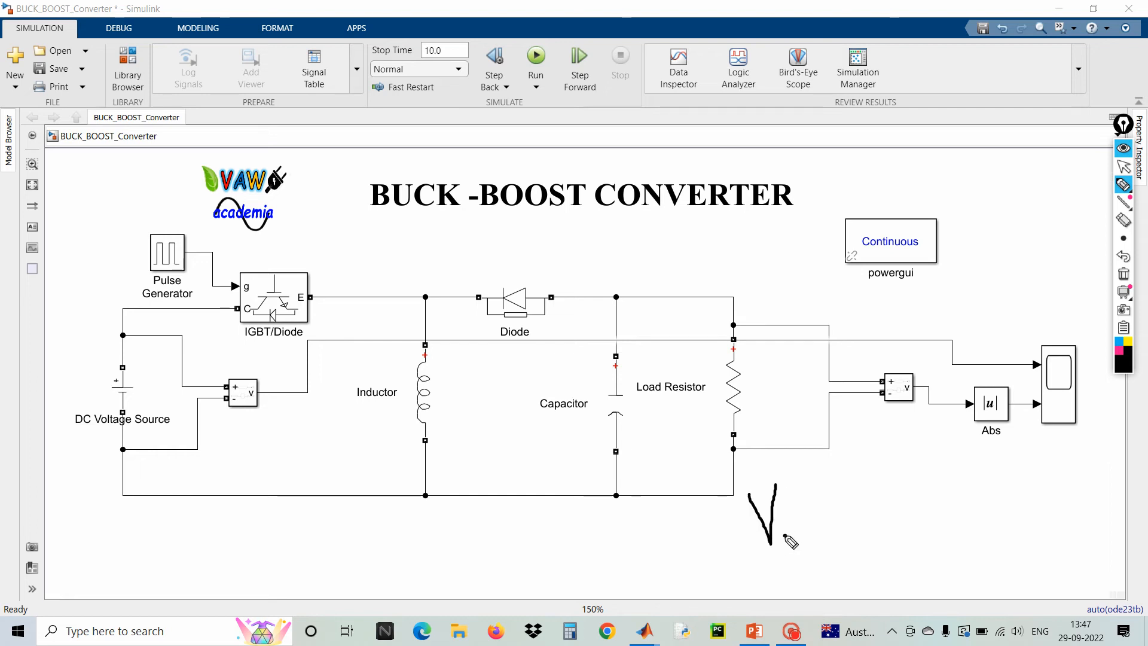
pyautogui.moveTo(790, 536)
pyautogui.mouseDown()
pyautogui.moveTo(793, 549)
pyautogui.moveTo(785, 536)
pyautogui.moveTo(878, 503)
pyautogui.mouseUp()
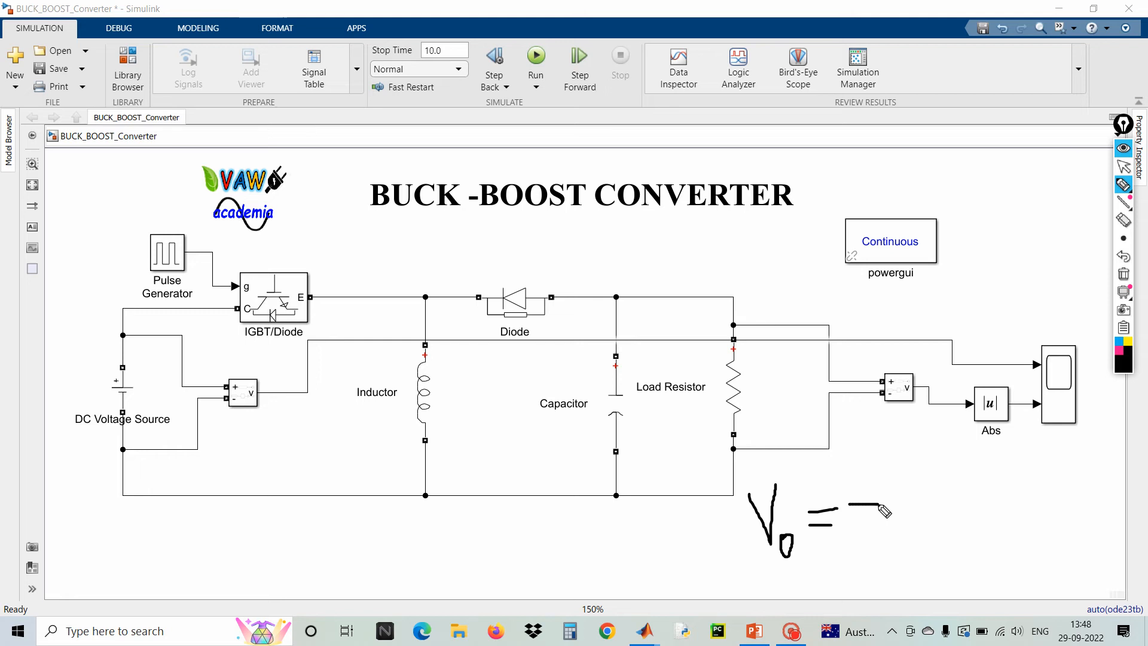
pyautogui.moveTo(879, 462)
pyautogui.mouseDown()
pyautogui.moveTo(884, 476)
pyautogui.moveTo(909, 445)
pyautogui.mouseUp()
pyautogui.moveTo(924, 495); pyautogui.dragTo(924, 515)
pyautogui.moveTo(934, 514)
pyautogui.mouseDown()
pyautogui.moveTo(941, 497)
pyautogui.moveTo(953, 513)
pyautogui.mouseUp()
pyautogui.click(929, 476)
pyautogui.moveTo(983, 466)
pyautogui.mouseDown()
pyautogui.moveTo(971, 506)
pyautogui.moveTo(997, 509)
pyautogui.moveTo(981, 482)
pyautogui.moveTo(999, 478)
pyautogui.moveTo(1040, 497)
pyautogui.moveTo(1023, 439)
pyautogui.moveTo(1057, 504)
pyautogui.mouseUp()
pyautogui.click(1123, 256)
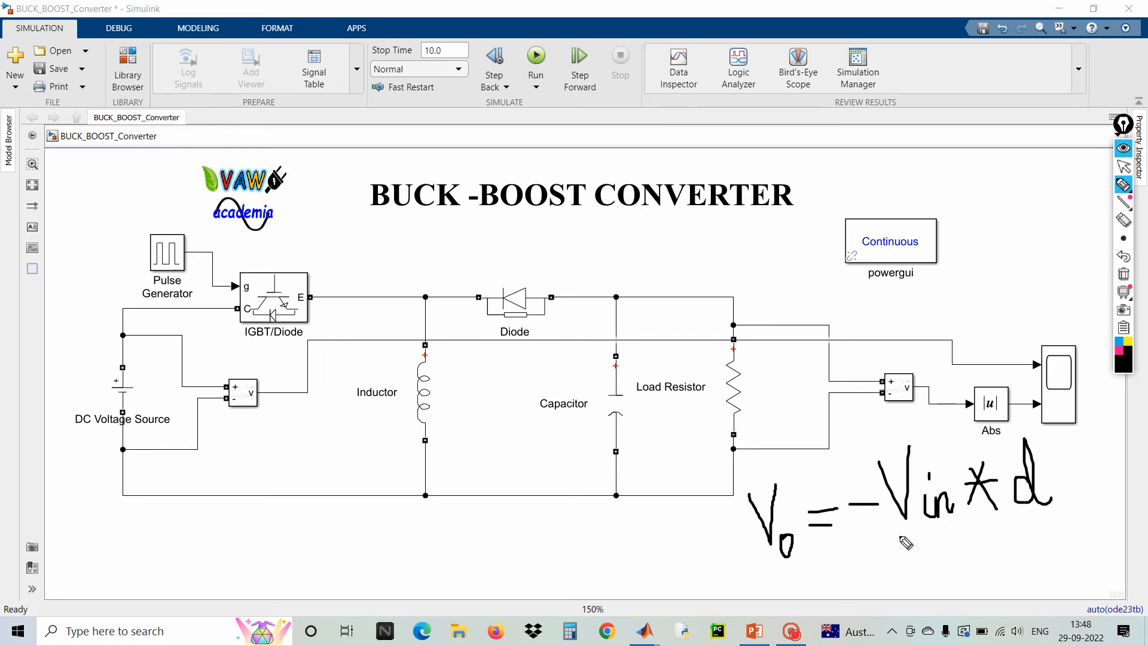
# Step: Complete the formula as a fraction with the denominator 1 - d and circle the denominator
pyautogui.moveTo(899, 535); pyautogui.dragTo(1062, 520)
pyautogui.moveTo(954, 550)
pyautogui.mouseDown()
pyautogui.moveTo(962, 592)
pyautogui.moveTo(997, 565)
pyautogui.moveTo(1023, 581)
pyautogui.moveTo(1034, 546)
pyautogui.moveTo(1048, 589)
pyautogui.mouseUp()
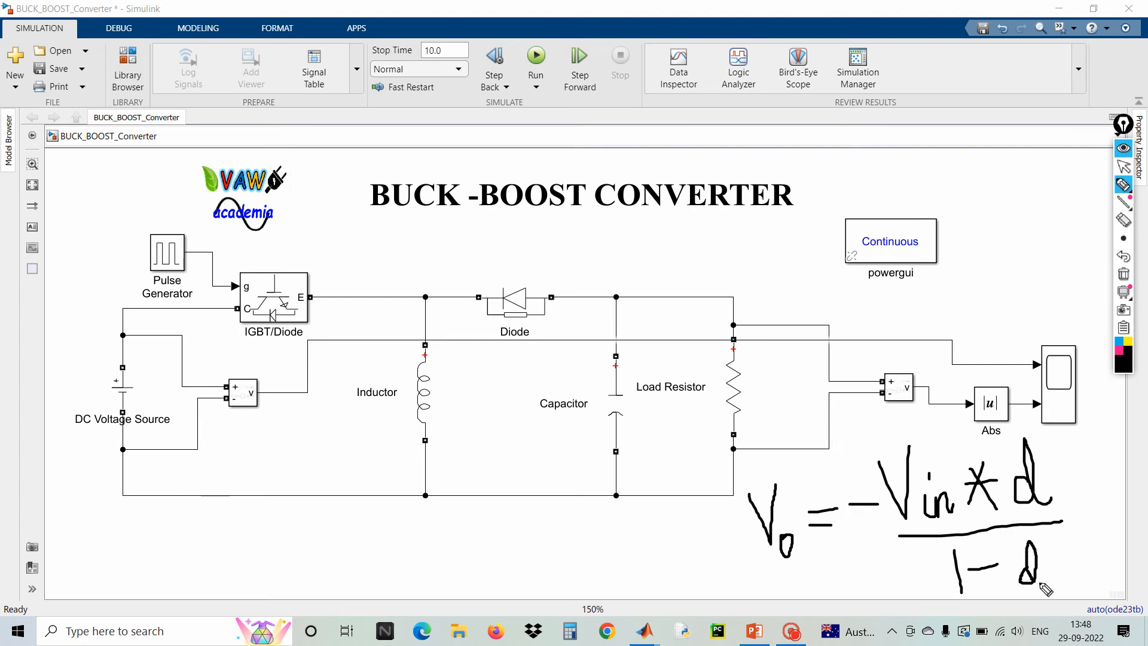
pyautogui.moveTo(1047, 529); pyautogui.dragTo(1043, 596)
pyautogui.moveTo(948, 536)
pyautogui.mouseDown()
pyautogui.moveTo(932, 545)
pyautogui.moveTo(965, 610)
pyautogui.mouseUp()
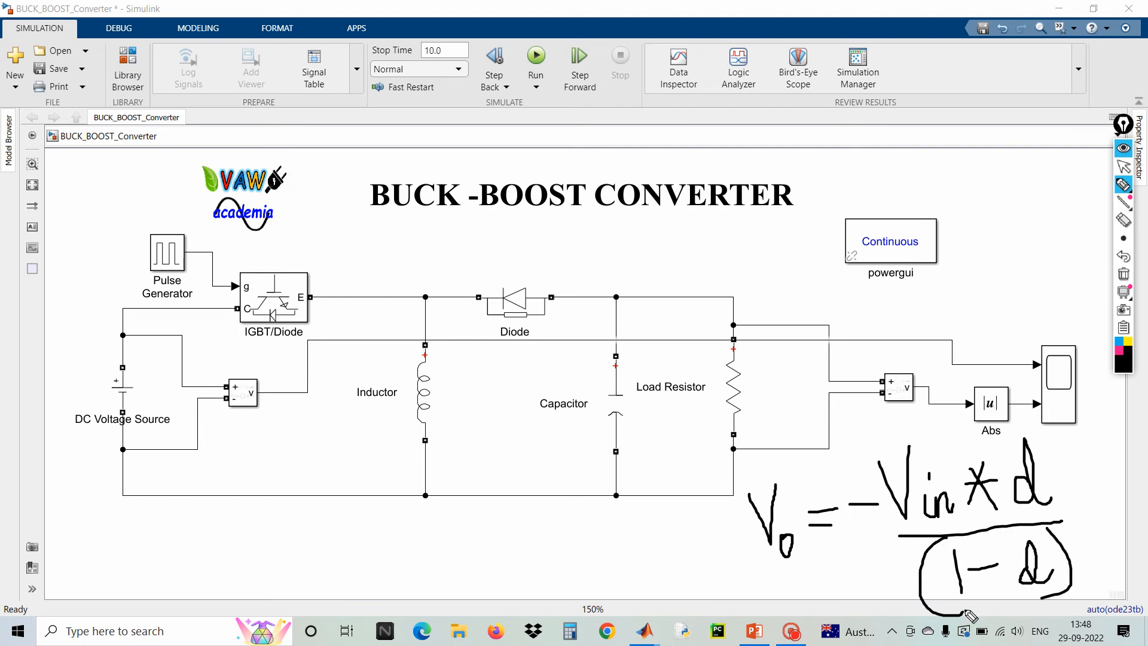